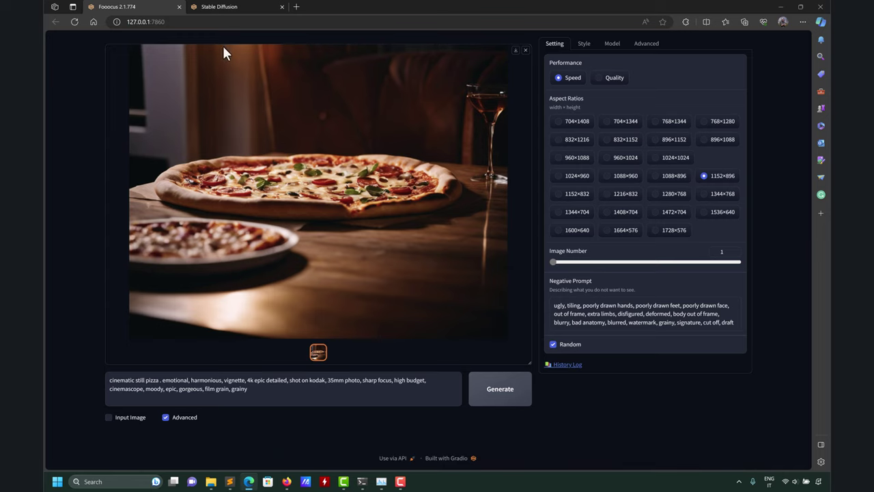
Compare the Stable Diffusion and Fooocus web interfaces, plus the AUTOMATIC1111 stable-diffusion-webui and Fooocus GitHub repository pages
left_click(234, 7)
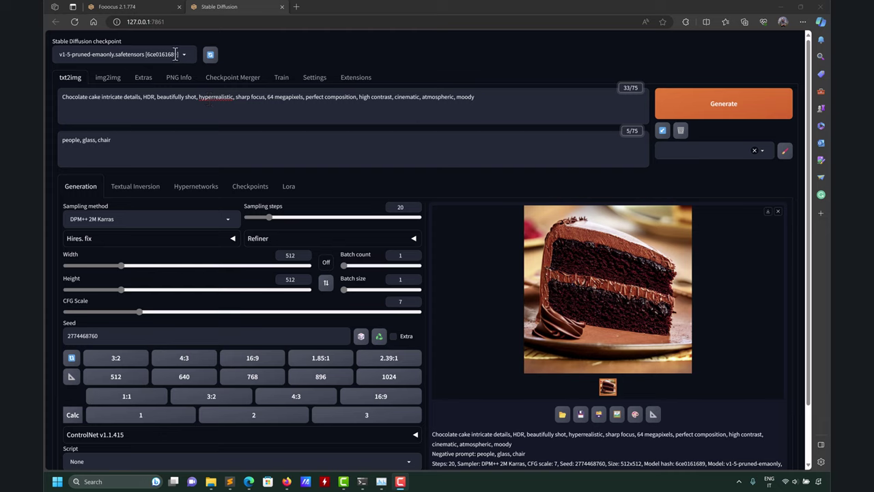
left_click(147, 7)
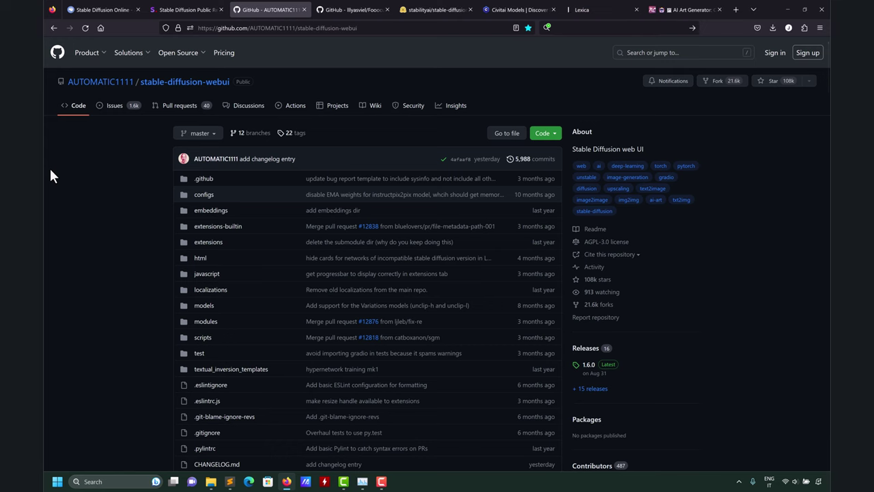
left_click(351, 10)
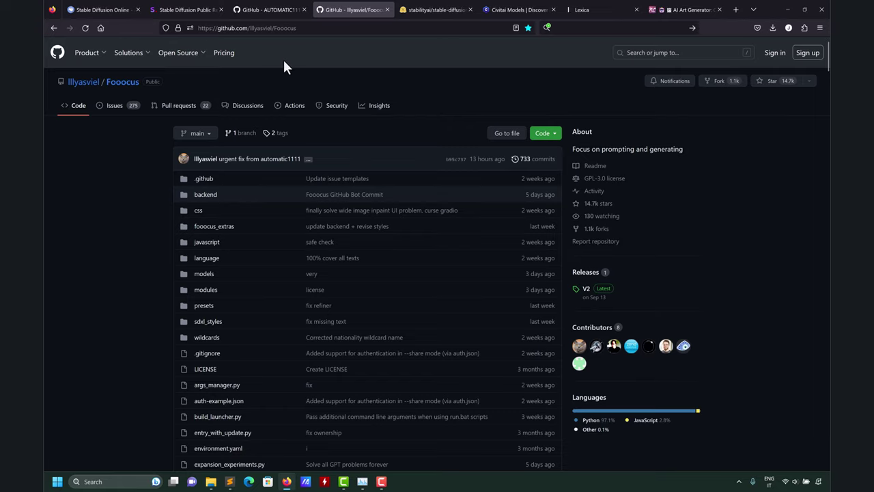
left_click(275, 9)
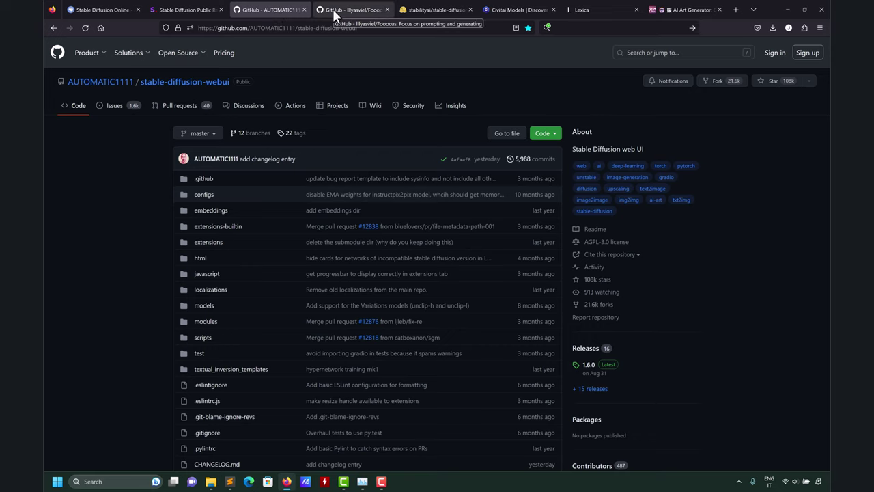
left_click(335, 13)
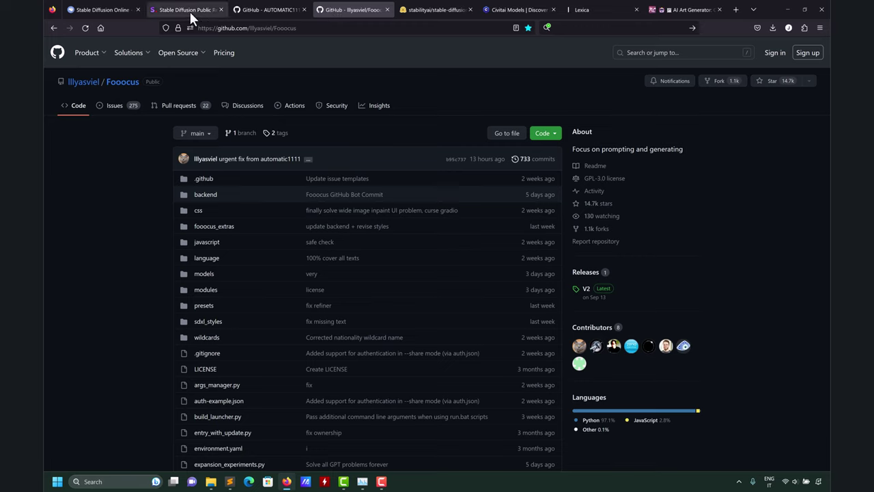
View the Stable Diffusion Online site and the Stable Diffusion public release page
left_click(103, 10)
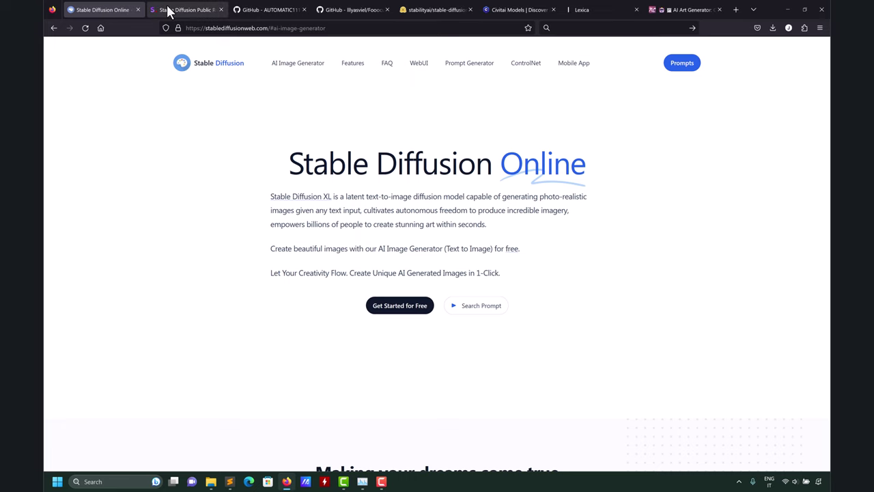
left_click(170, 9)
left_click(96, 11)
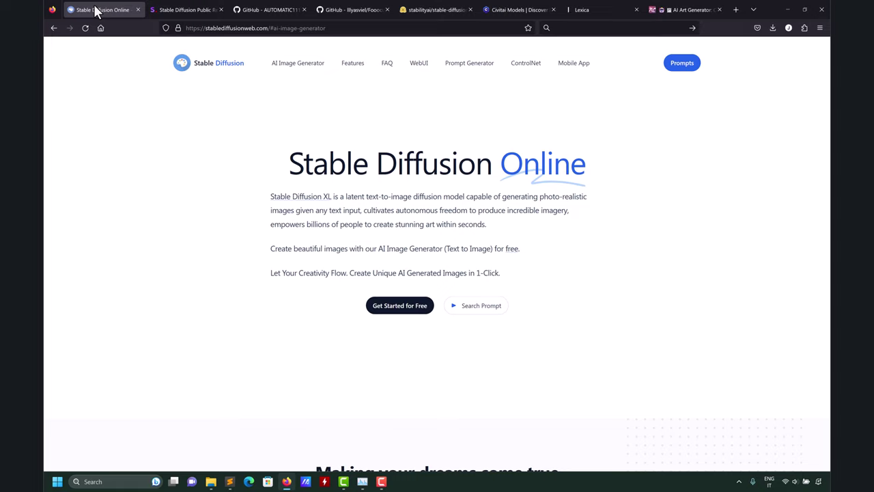
Revisit both GitHub repositories and view the stable-diffusion-xl-base-1.0 model card on Hugging Face
left_click(280, 10)
left_click(337, 9)
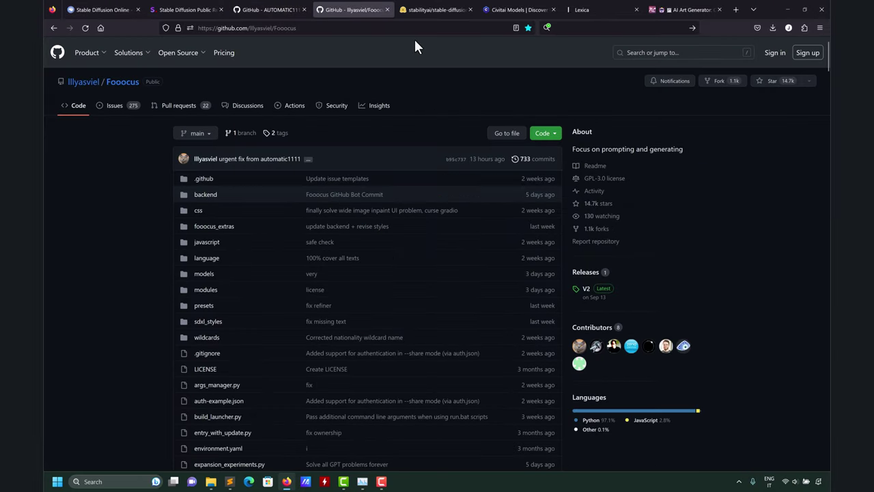
left_click(429, 11)
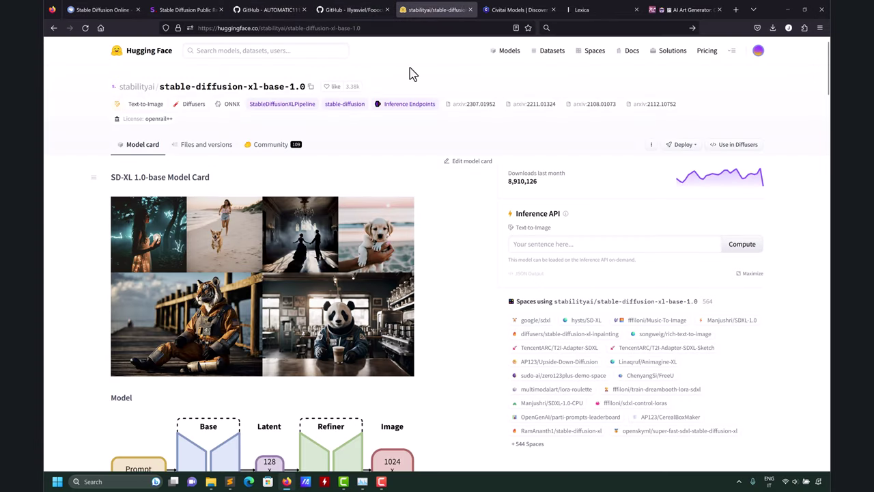
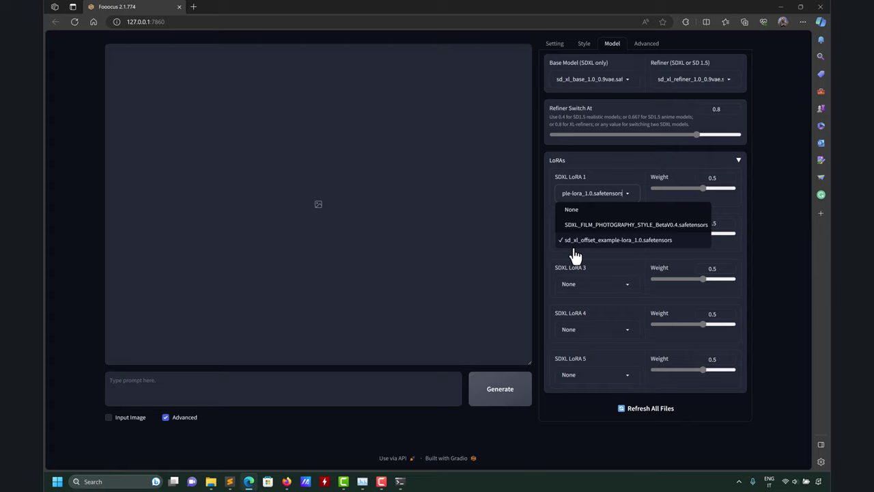
Leave the LoRA 1 choice as is, switch to File Explorer and open the loras folder inside Fooocus's models folder
left_click(766, 248)
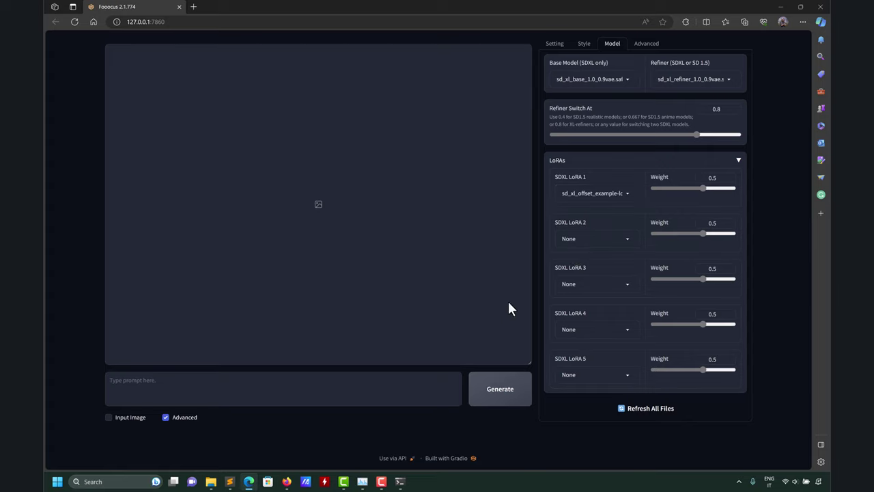
mouse_move(211, 481)
mouse_move(278, 452)
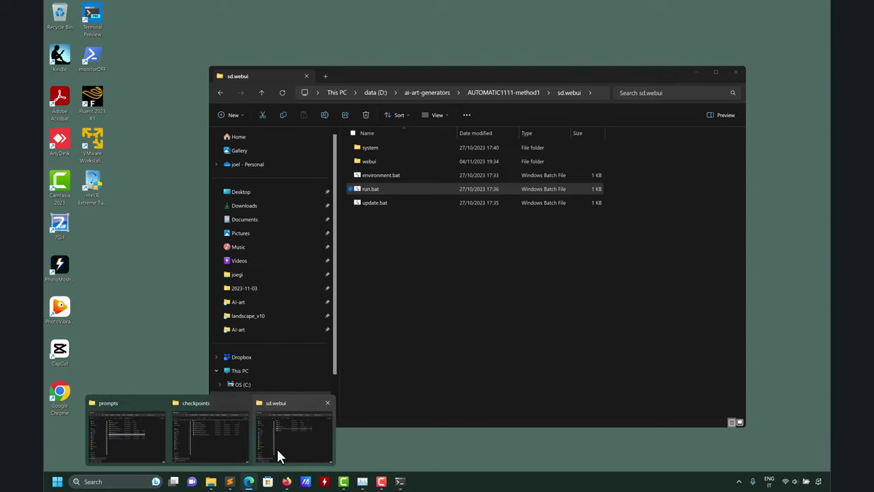
left_click(205, 444)
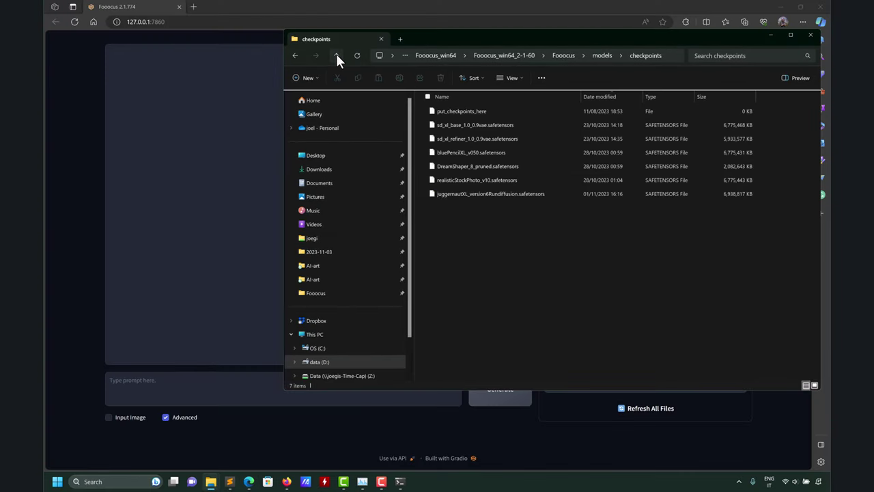
left_click(336, 55)
double_click(446, 248)
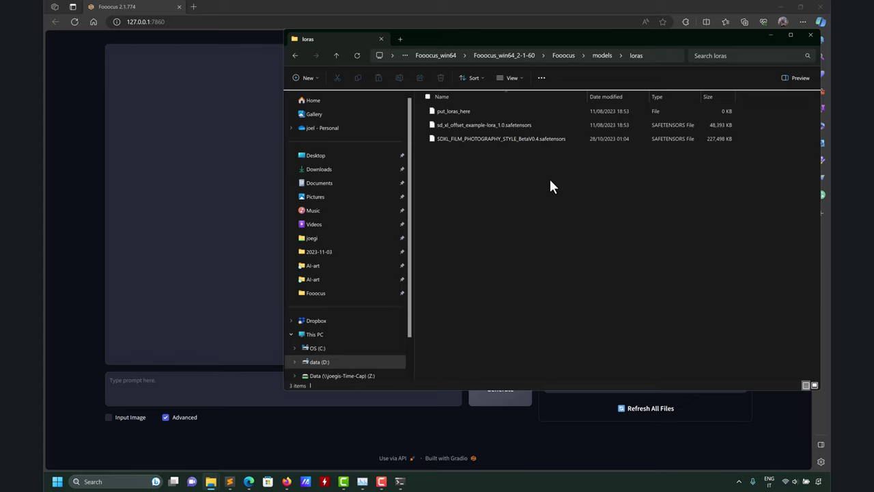
View the contents of the controlnet folder and return to the models folder
left_click(336, 56)
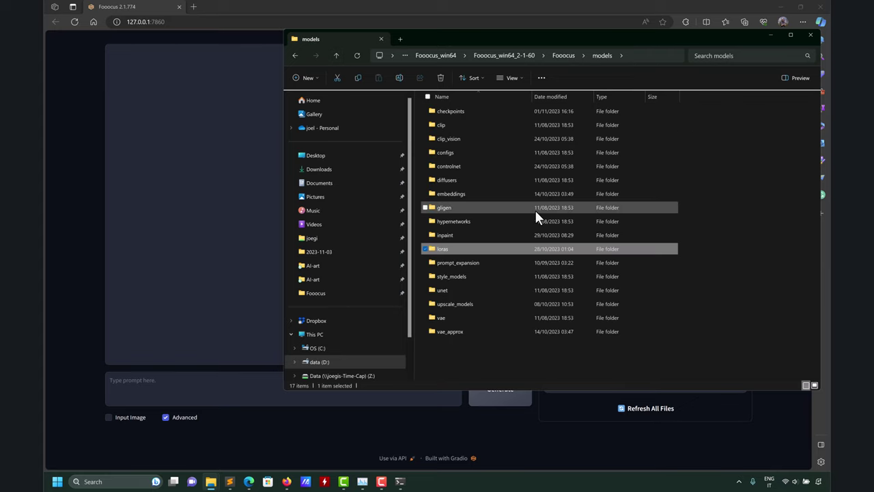
double_click(450, 170)
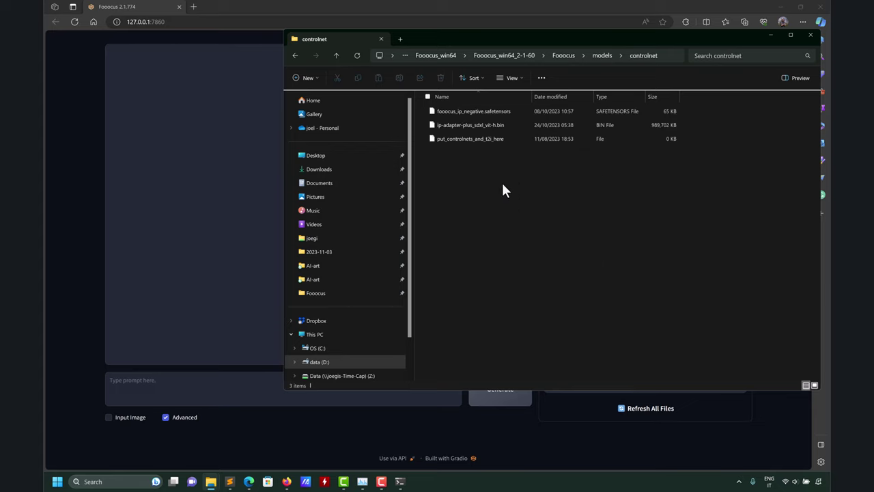
left_click(337, 55)
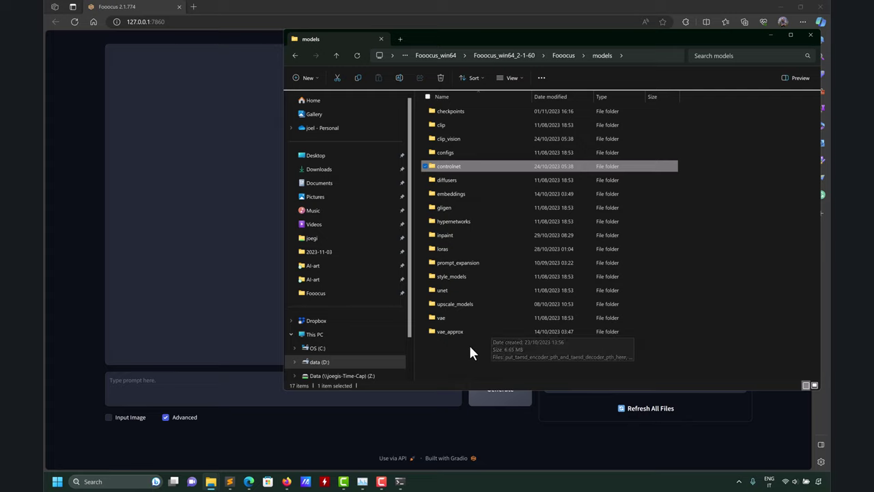
Check the style_models folder and the models folder for style files, ending in the parent Fooocus folder
double_click(456, 276)
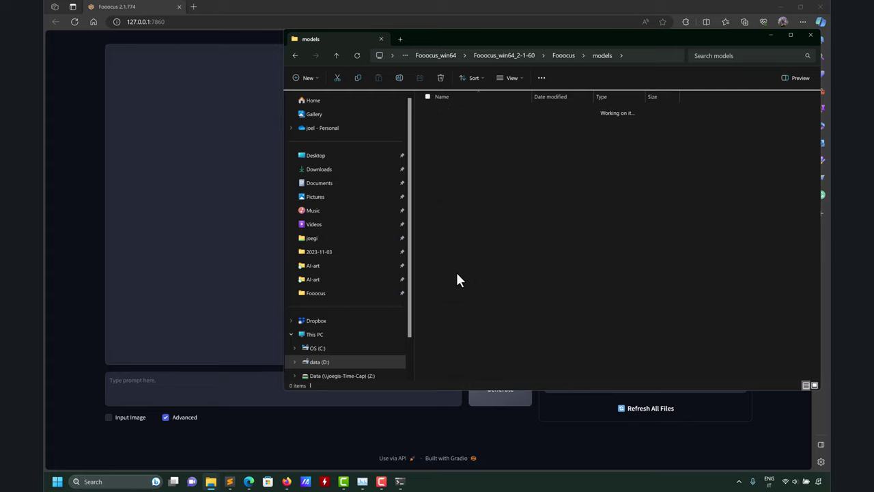
left_click(336, 57)
left_click(335, 57)
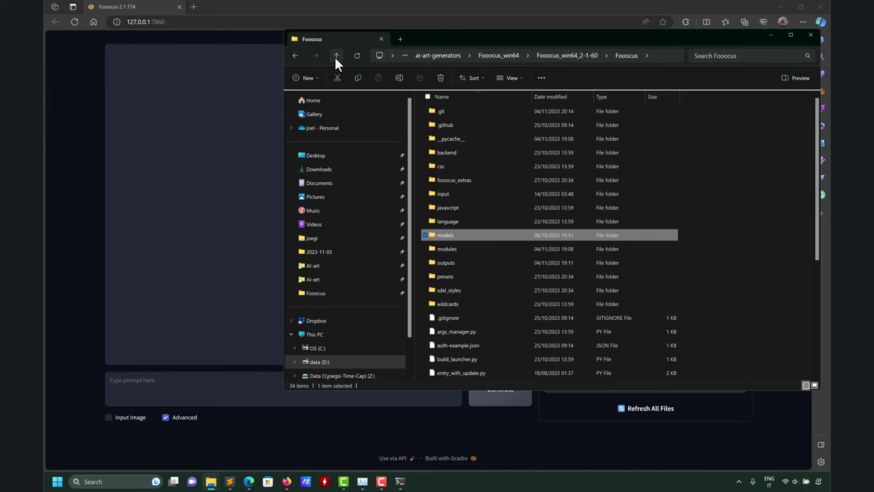
double_click(457, 236)
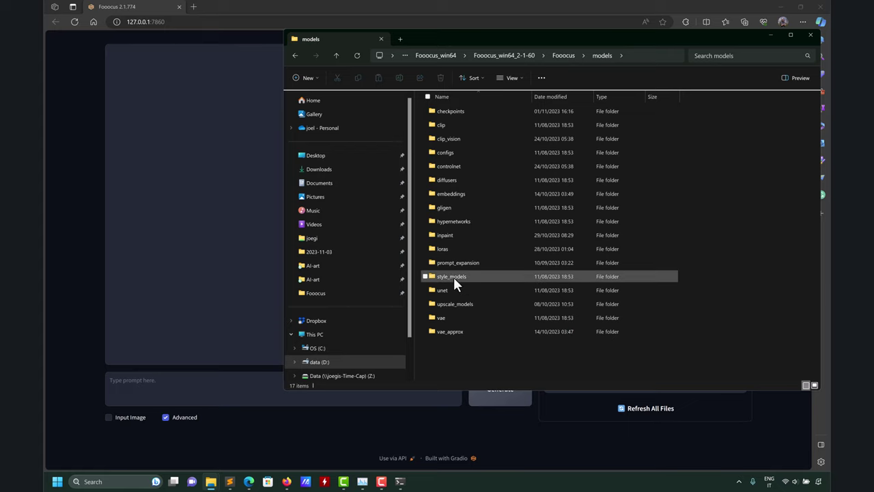
left_click(334, 52)
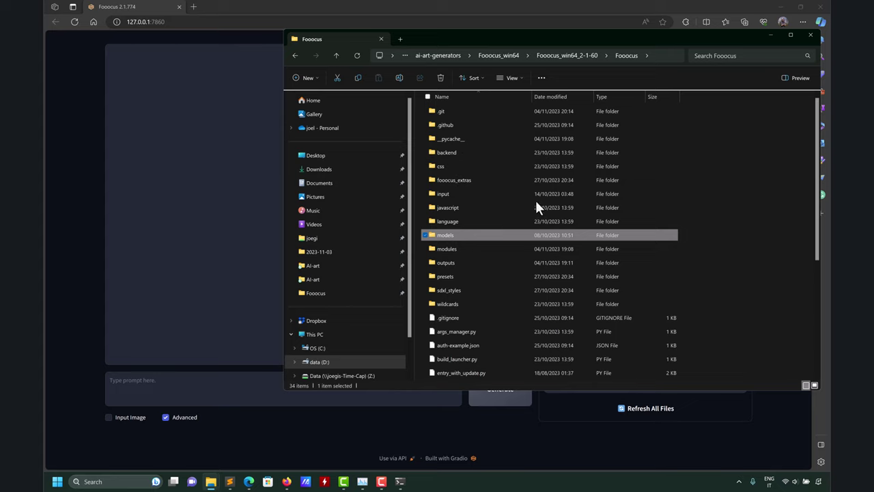
View the JSON files in the sdxl_styles folder and return to the Fooocus web interface
left_click(446, 289)
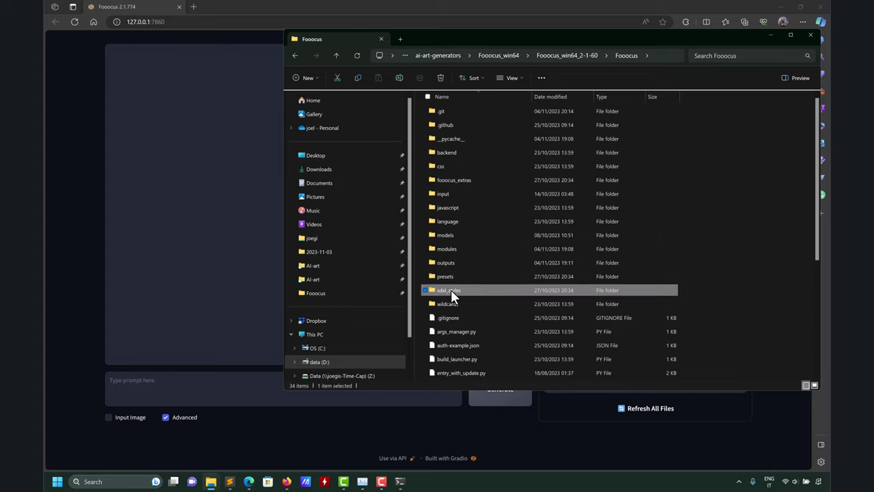
double_click(451, 289)
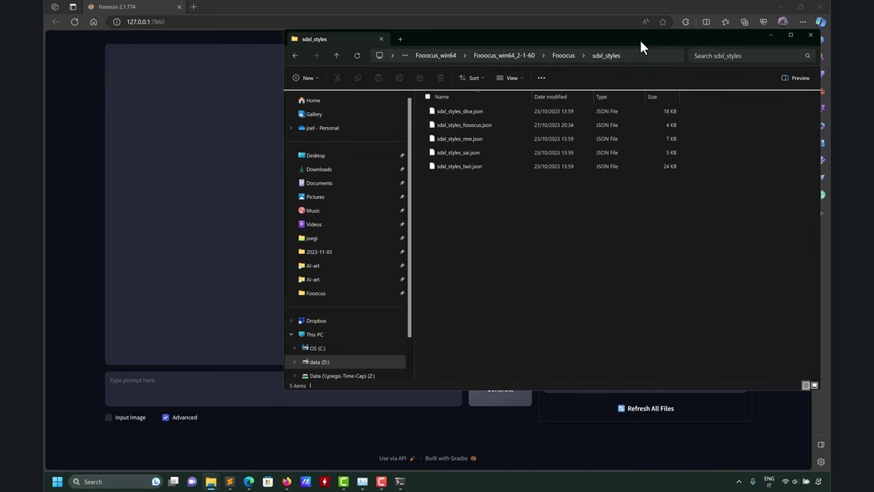
left_click_drag(640, 40, 610, 90)
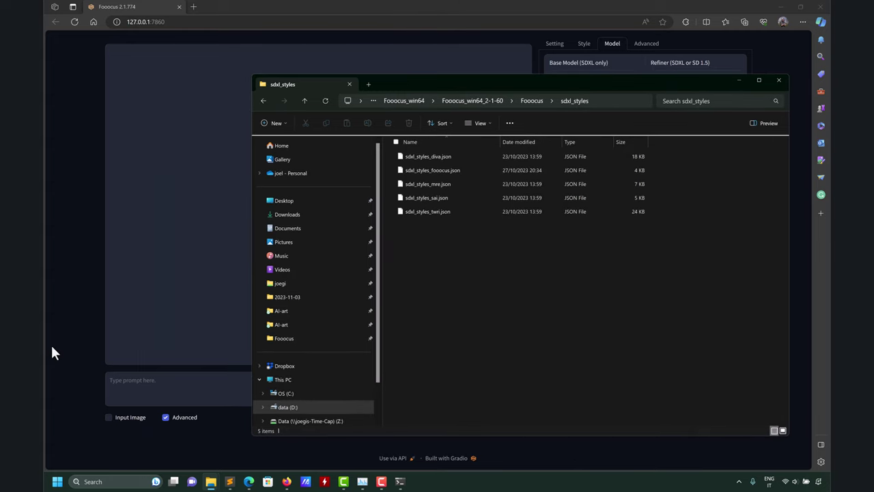
left_click(122, 385)
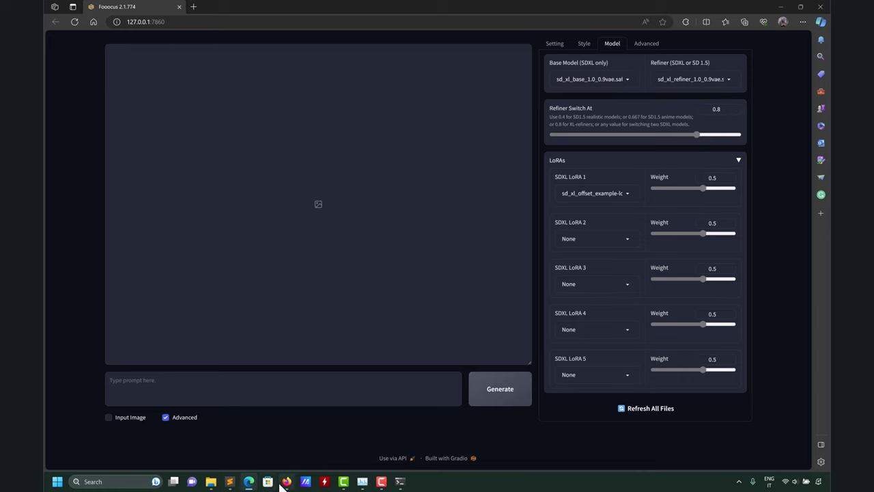
Open all five JSON style files from the sdxl_styles folder in Sublime Text
left_click(230, 482)
mouse_move(213, 484)
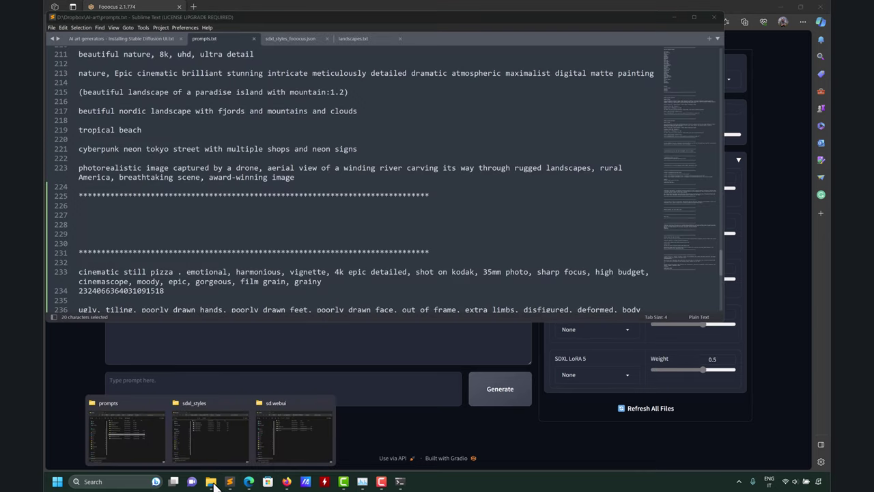
left_click(209, 443)
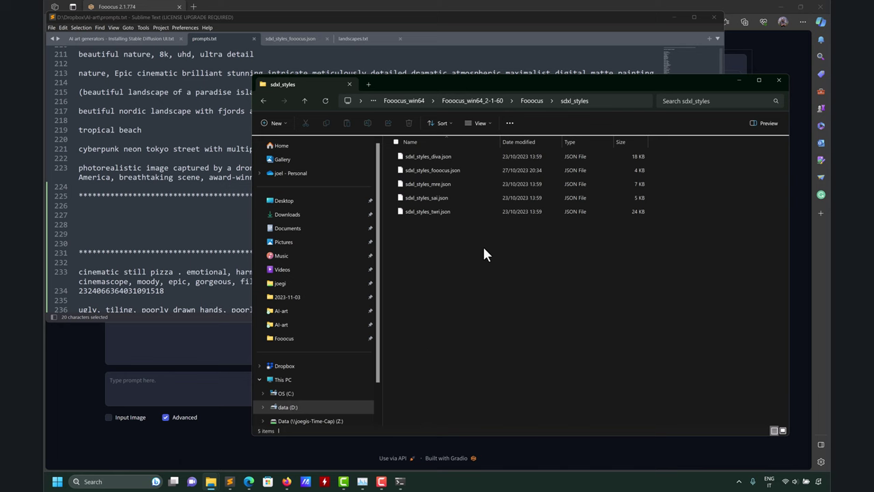
left_click_drag(505, 267, 135, 150)
left_click(605, 384)
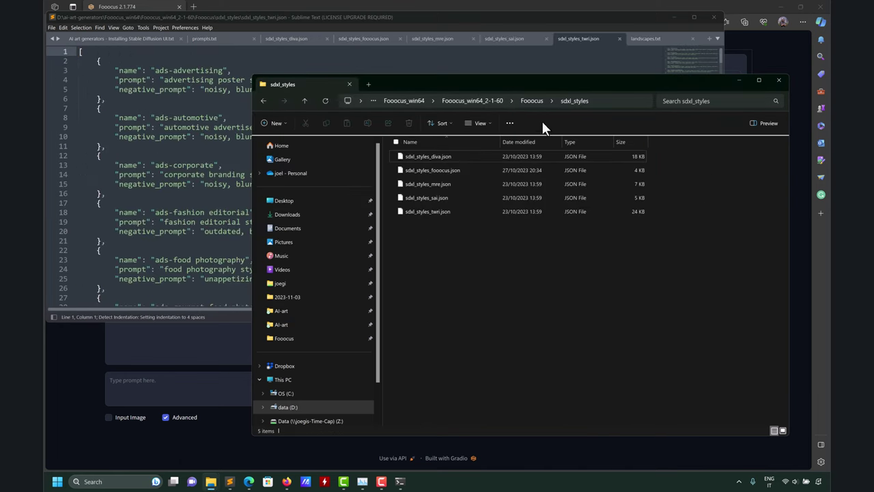
left_click(172, 152)
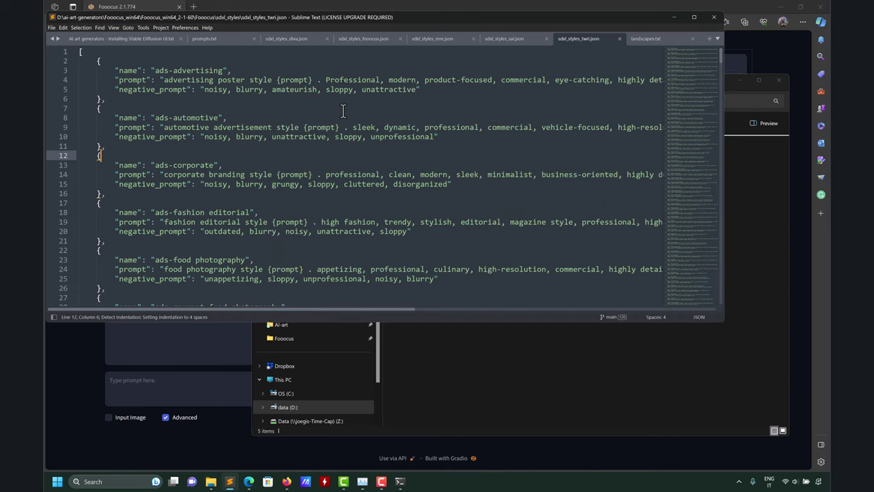
Examine the prompt, its {prompt} placeholder and the negative prompt of the sai-3d-model style in sdxl_styles_sai.json
left_click(509, 37)
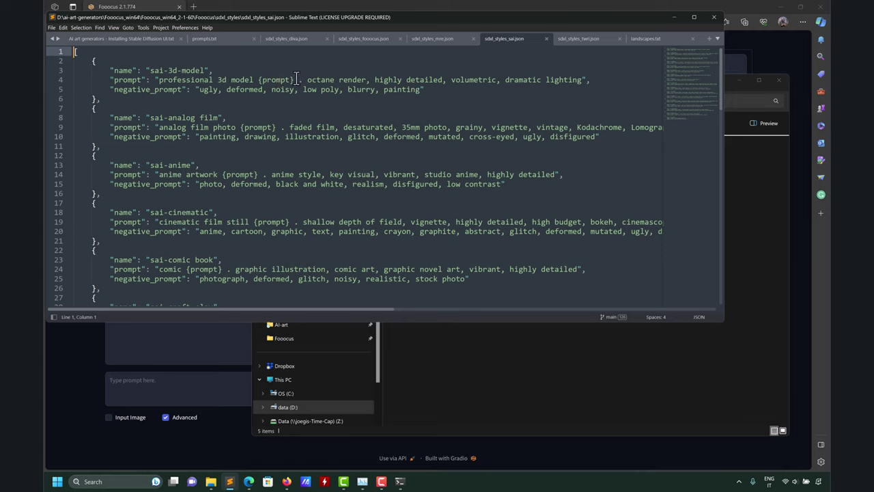
left_click_drag(298, 79, 258, 79)
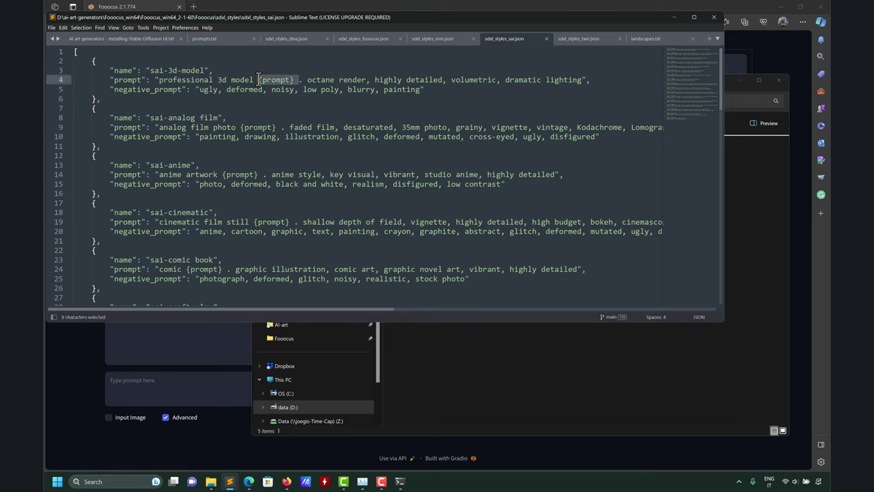
left_click(426, 90)
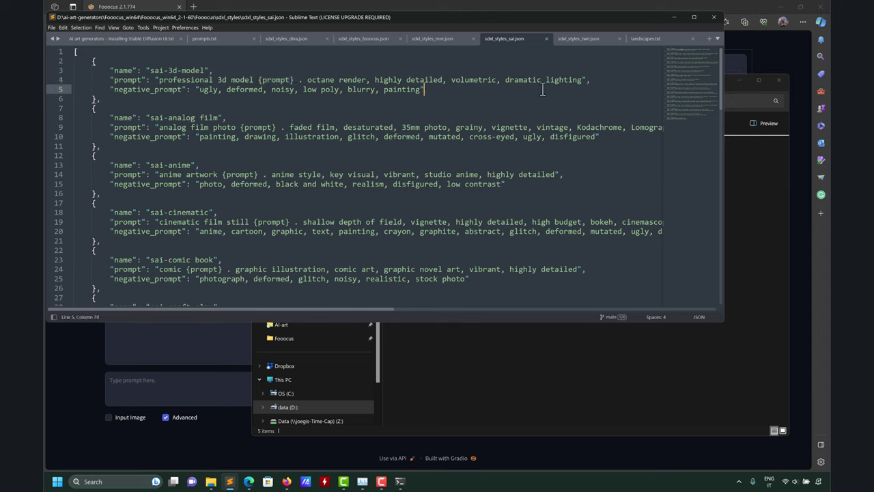
left_click_drag(582, 79, 137, 80)
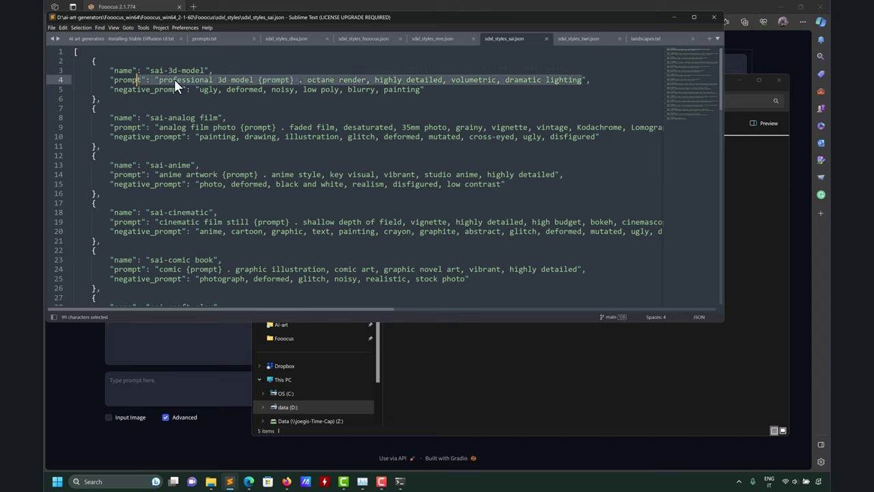
left_click(150, 92)
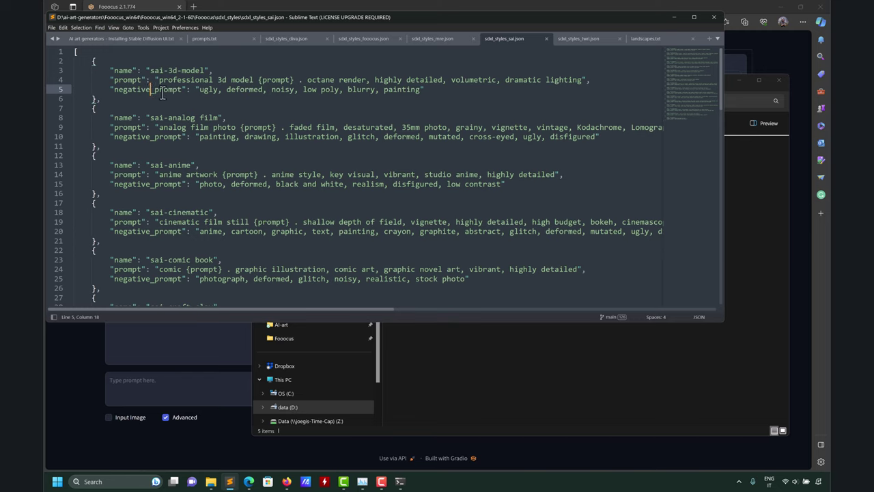
left_click(199, 90)
type("((")
key("BackSpace")
key("BackSpace")
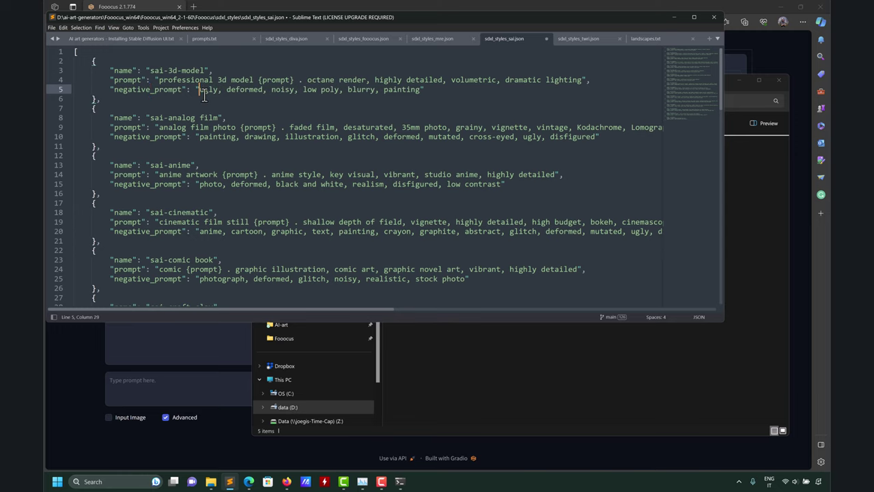
Cancel saving the changes to sdxl_styles_sai.json, undo the accidental edit and close the file
scroll(204, 96, "down", 15)
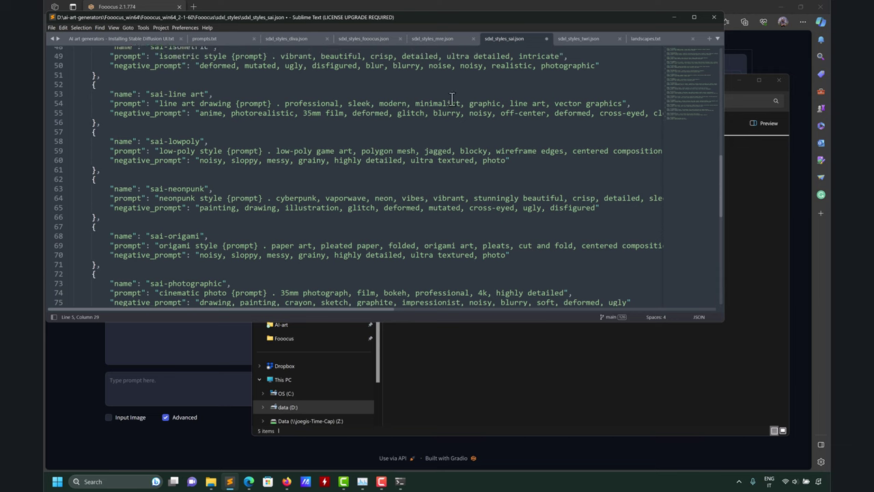
left_click(545, 38)
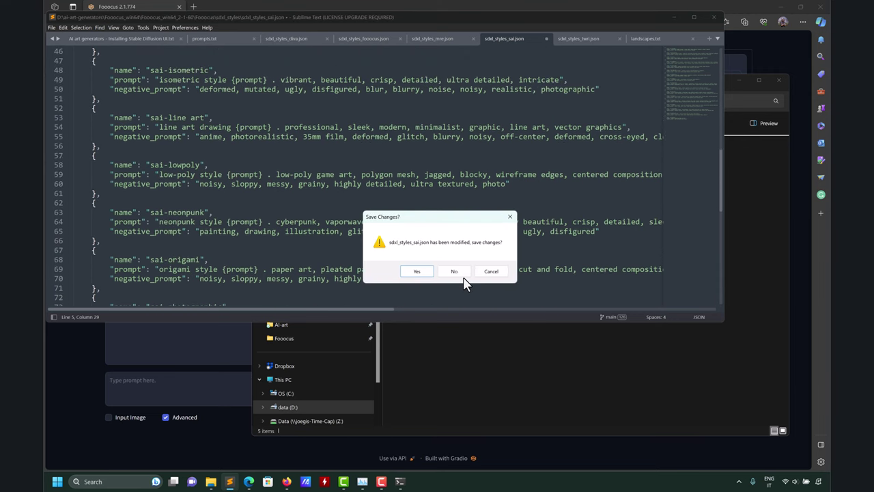
left_click(486, 271)
key("ctrl+z")
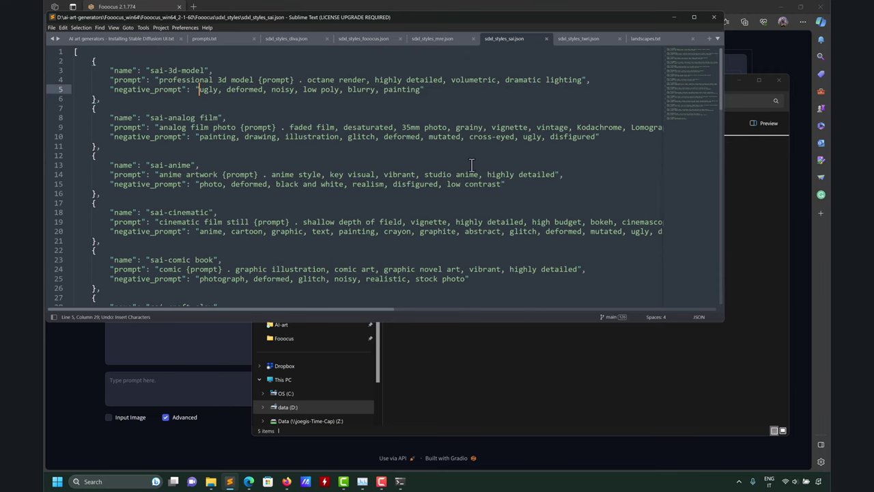
left_click(546, 38)
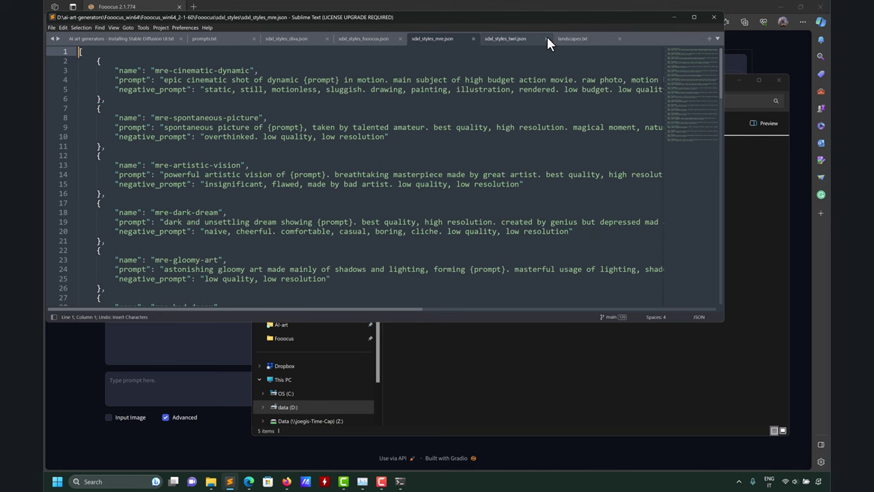
Close the remaining sdxl_styles JSON files and minimize Sublime Text and File Explorer to return to the Fooocus interface
left_click(472, 38)
left_click(400, 38)
left_click(326, 38)
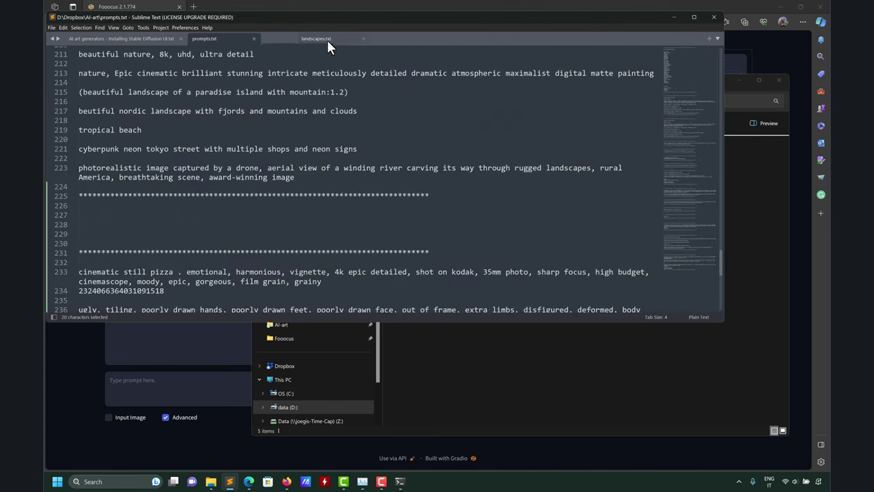
left_click(674, 16)
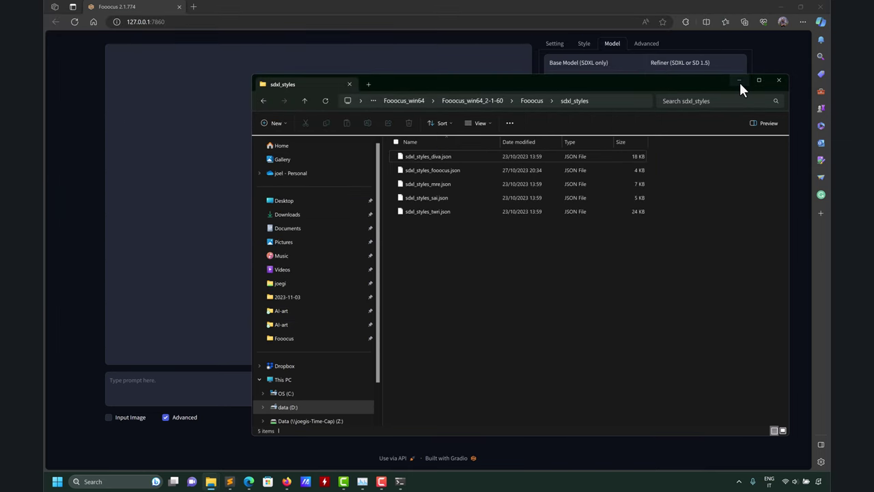
left_click(739, 80)
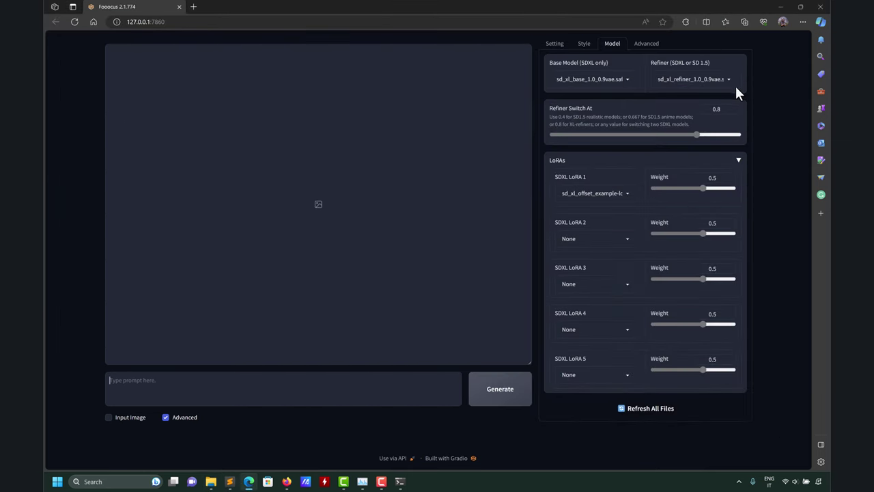
Look through the full list of Fooocus styles and the base model, refiner and LoRA settings
left_click(581, 45)
scroll(754, 161, "down", 10)
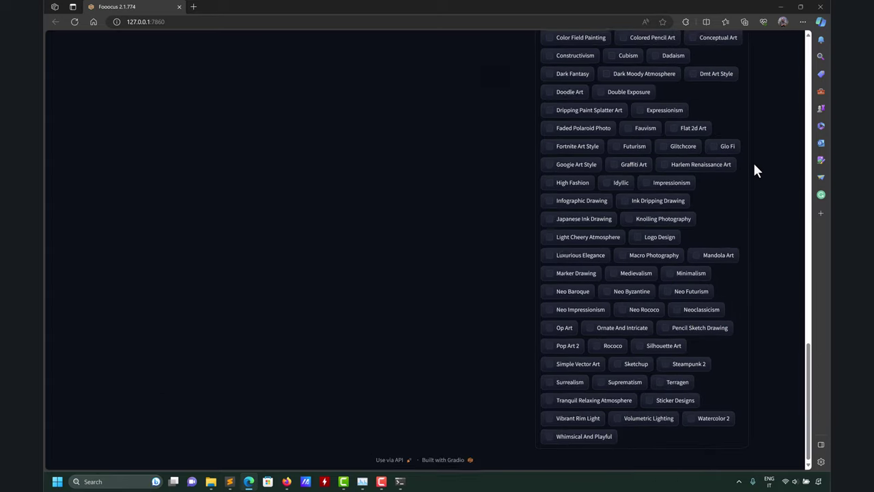
scroll(752, 239, "up", 10)
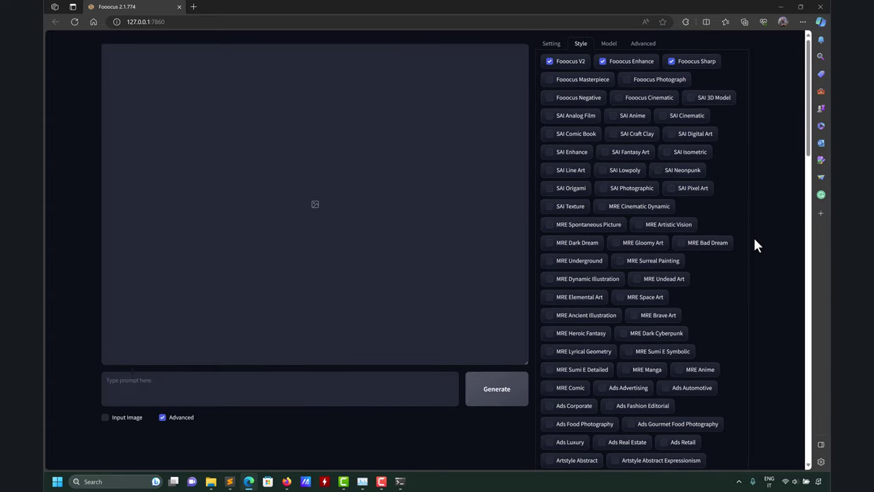
scroll(755, 245, "down", 8)
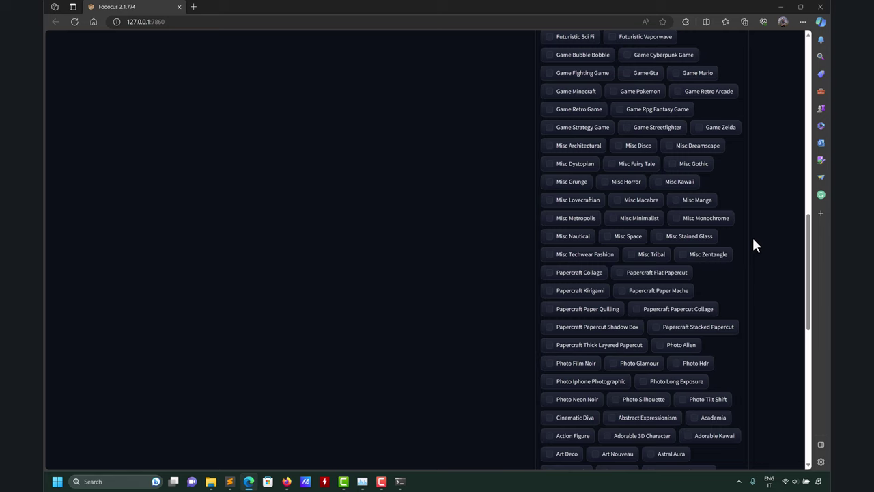
scroll(761, 246, "up", 10)
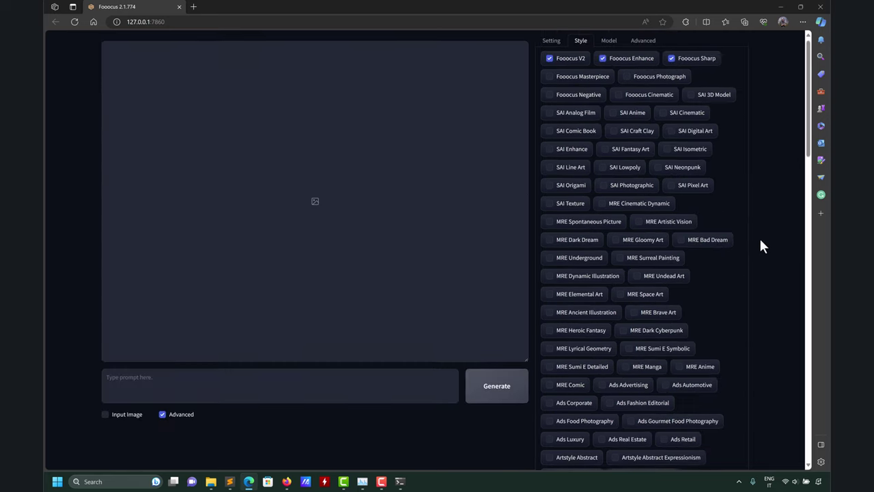
left_click(609, 44)
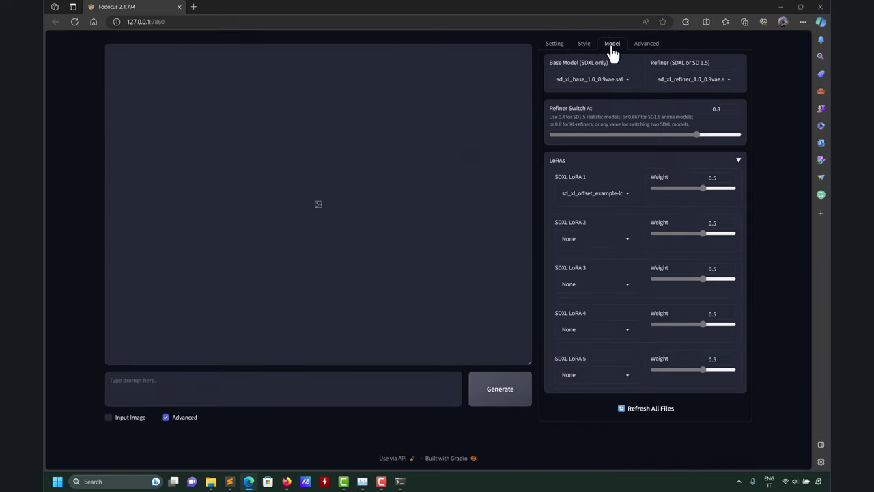
left_click(582, 44)
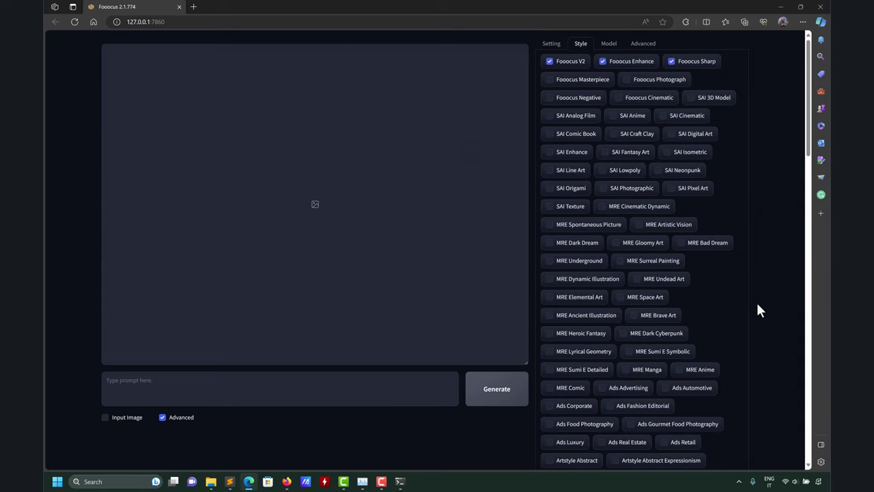
View the advanced sharpness and guidance settings, read their linked Fooocus Advanced documentation on GitHub, and close that page
left_click(642, 44)
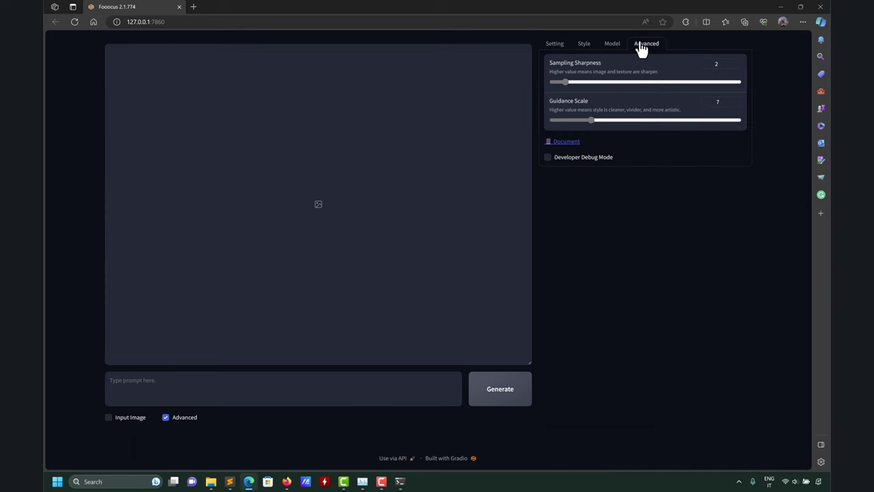
left_click(567, 142)
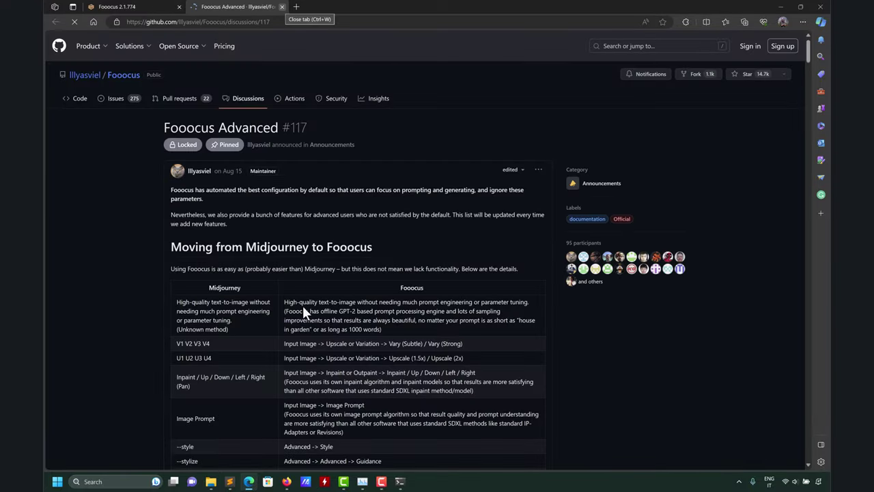
scroll(303, 305, "down", 1)
left_click(282, 7)
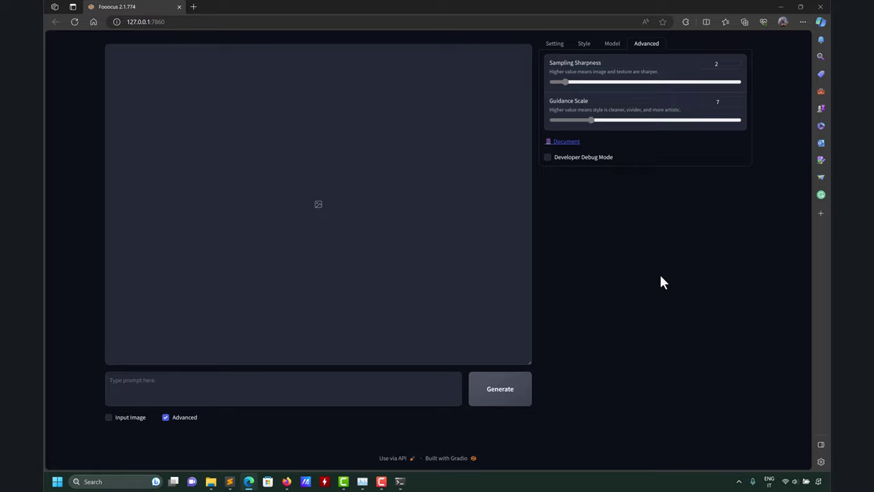
In File Explorer, go up to the AI-art folder and open the CFG scale comparison image and samplers vs steps.jpg
mouse_move(211, 481)
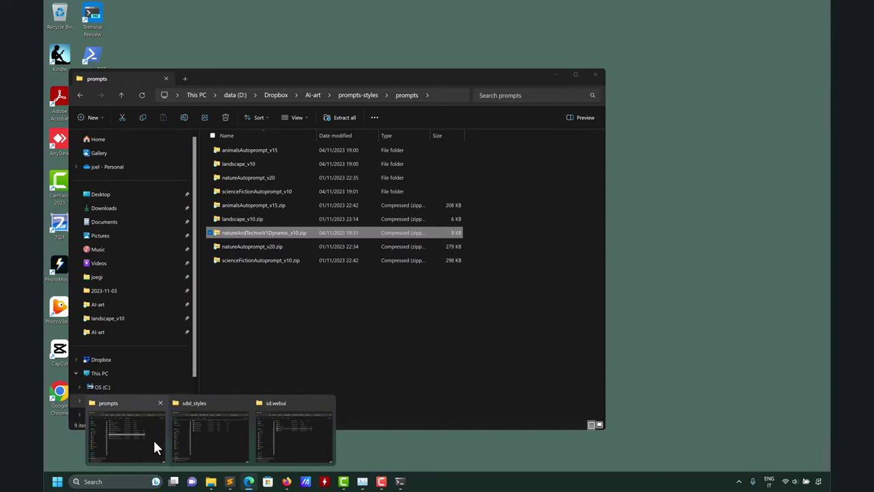
left_click(154, 444)
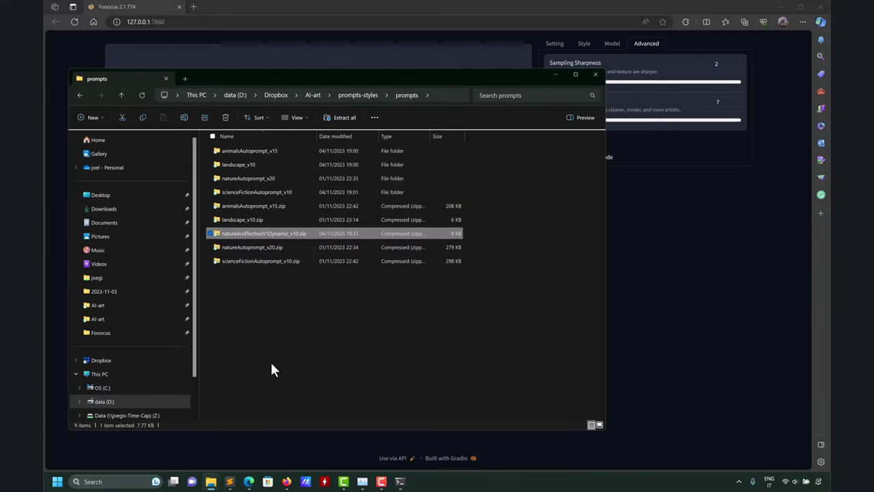
left_click(352, 95)
left_click(314, 95)
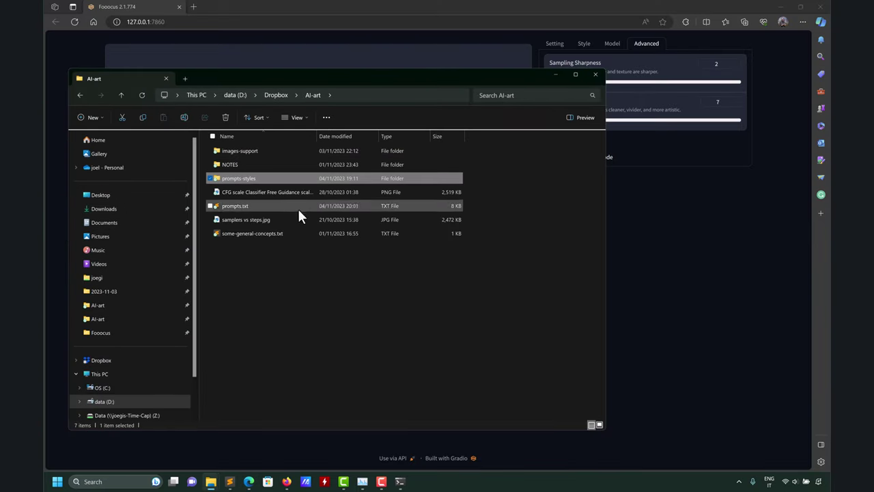
left_click(257, 192)
double_click(257, 192)
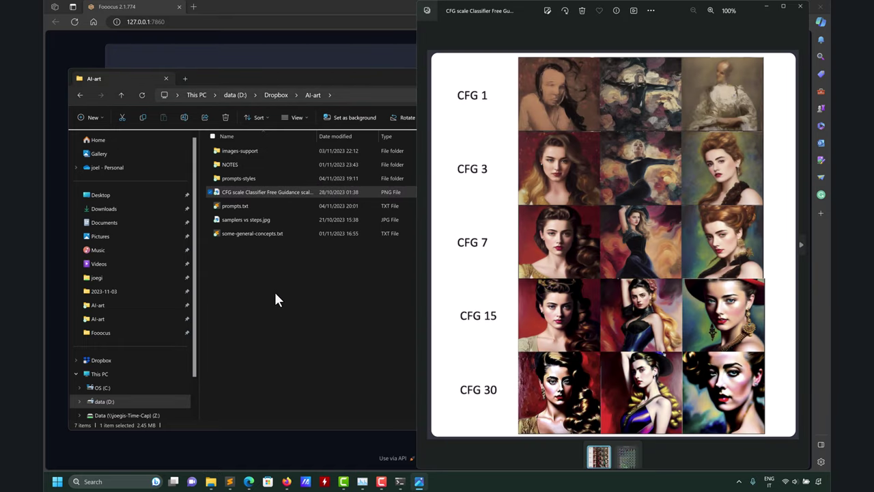
double_click(246, 222)
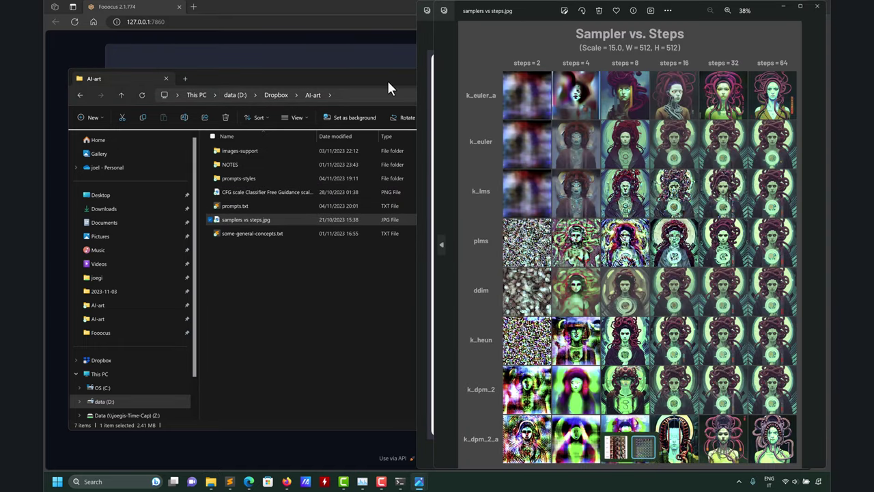
Examine the Sampler vs. Steps and CFG scale comparison images, moving their windows aside and minimizing them when finished
left_click(387, 78)
left_click(557, 73)
left_click_drag(764, 8, 389, 11)
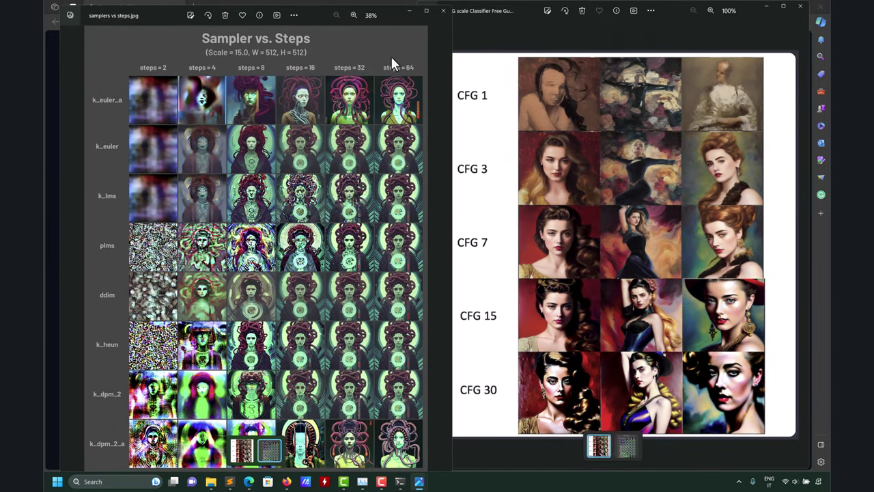
left_click(409, 11)
left_click_drag(667, 7, 367, 32)
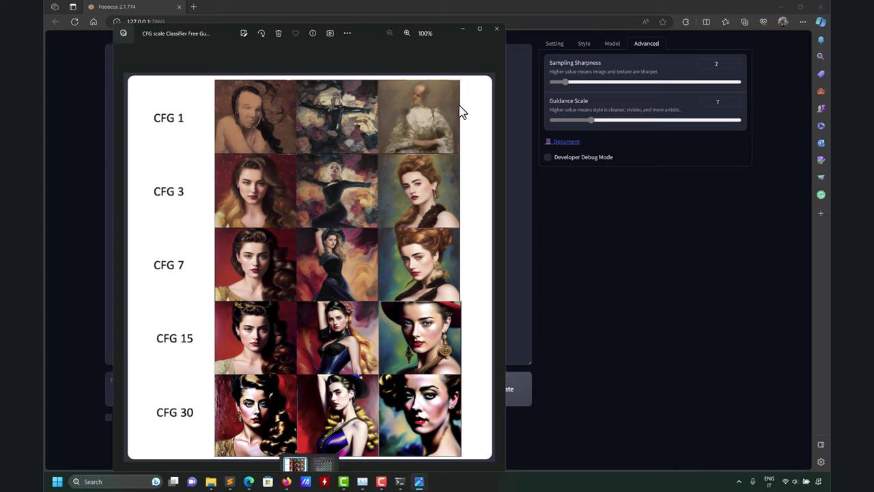
left_click(462, 29)
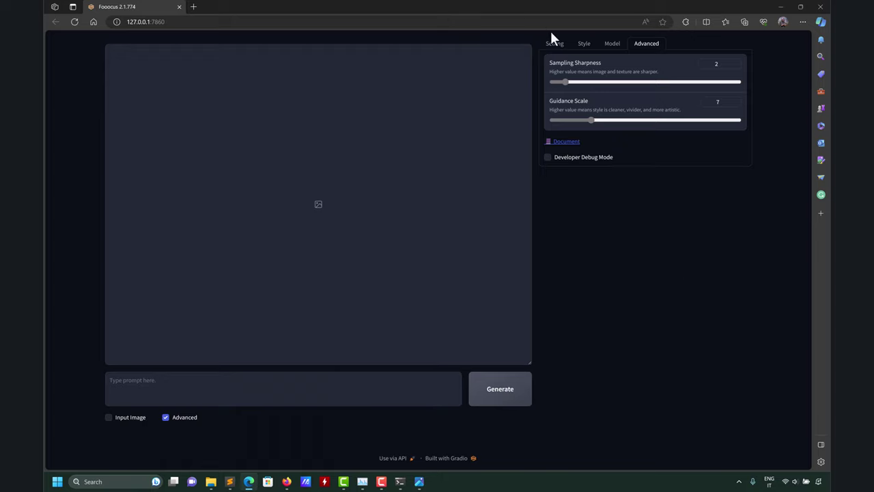
Show the general generation settings and copy the Majestic Mountains line of landscapes.txt in Sublime Text
left_click(554, 43)
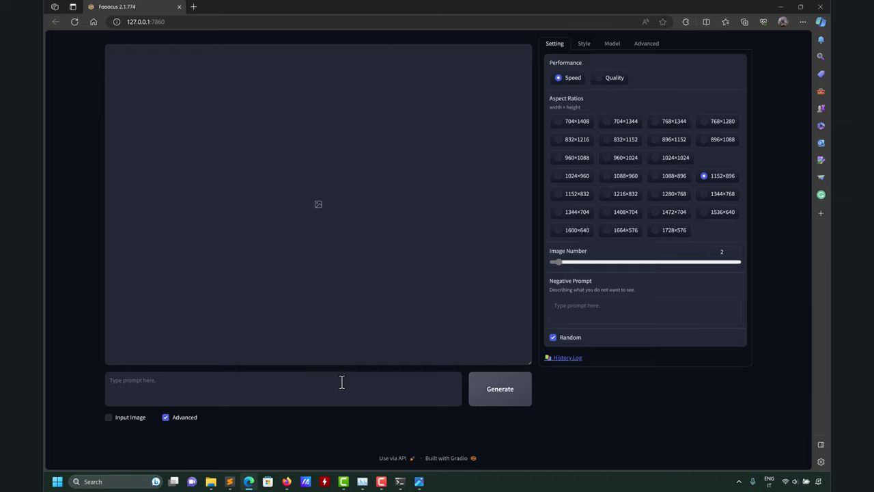
left_click(230, 481)
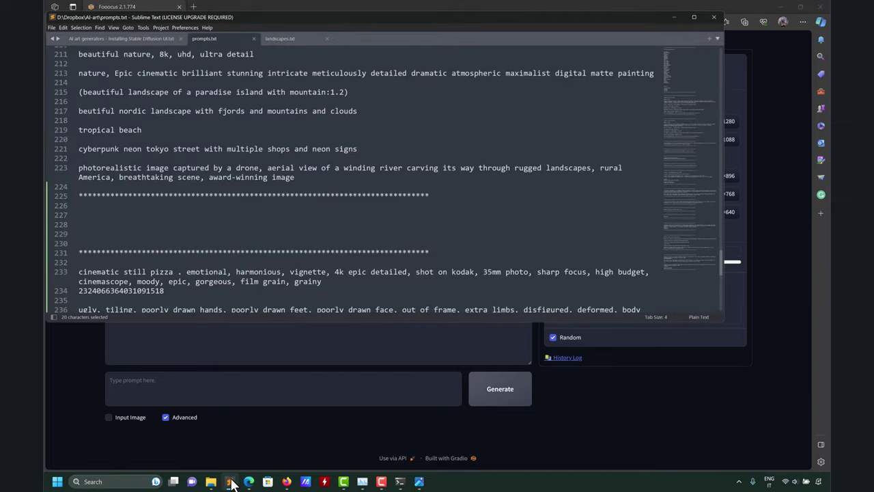
left_click_drag(402, 18, 444, 96)
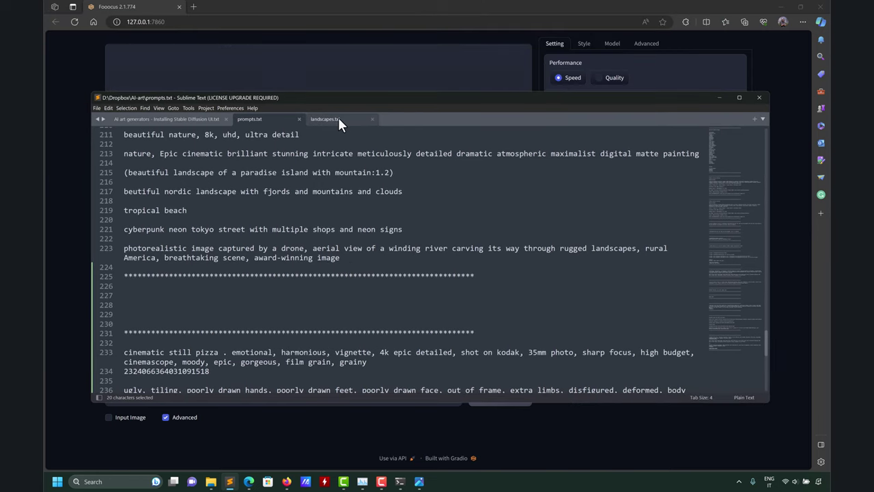
left_click(330, 118)
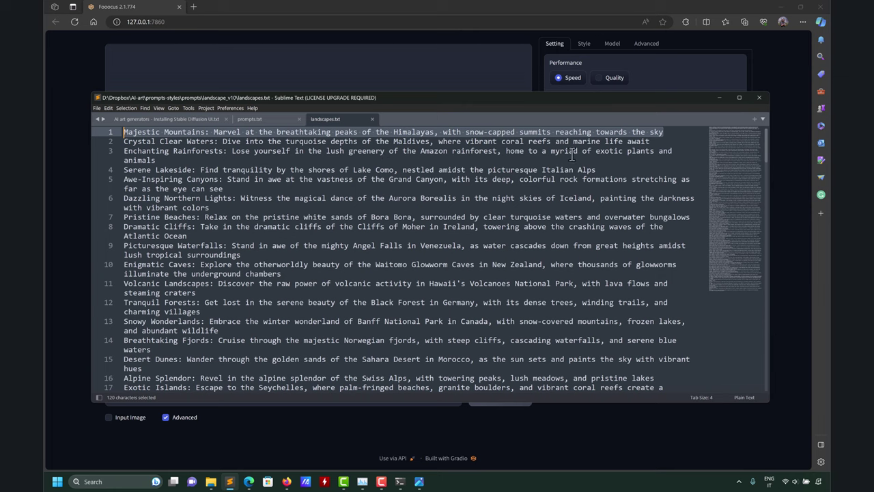
left_click(666, 133)
left_click_drag(666, 132, 52, 127)
key("ctrl+c")
Return to Fooocus and paste the Majestic Mountains text as the image prompt
scroll(171, 136, "down", 2)
left_click(353, 76)
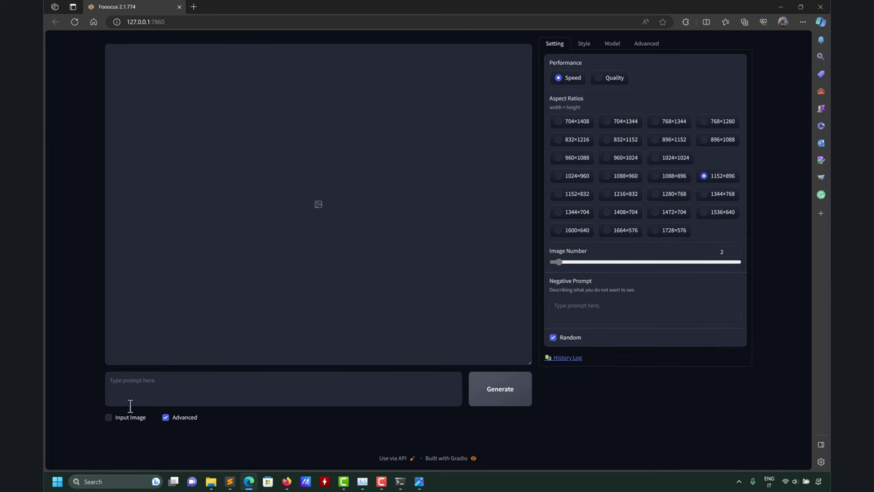
left_click(156, 387)
key("ctrl+v")
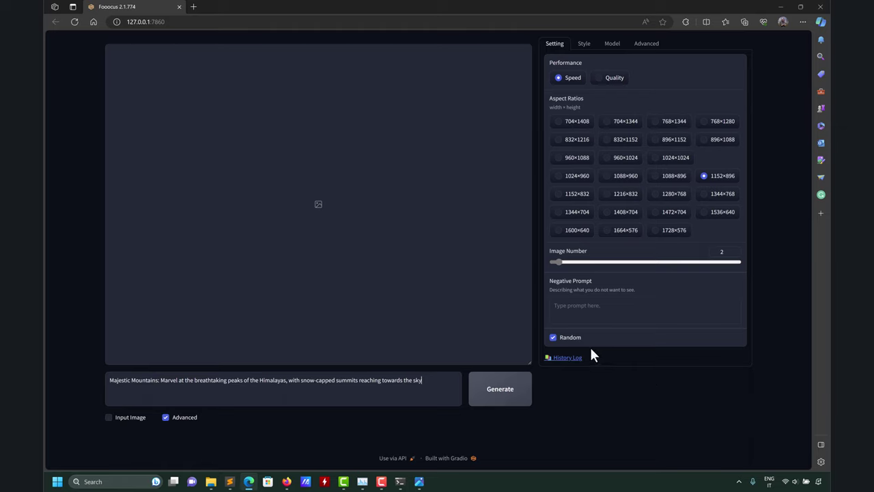
Disable the random seed, set the seed to 101 and reduce the image number to 1
left_click(554, 337)
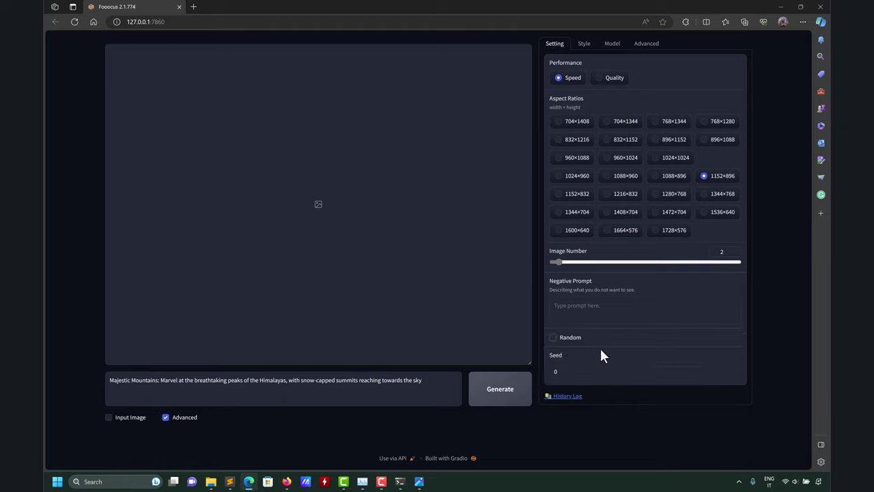
left_click(569, 371)
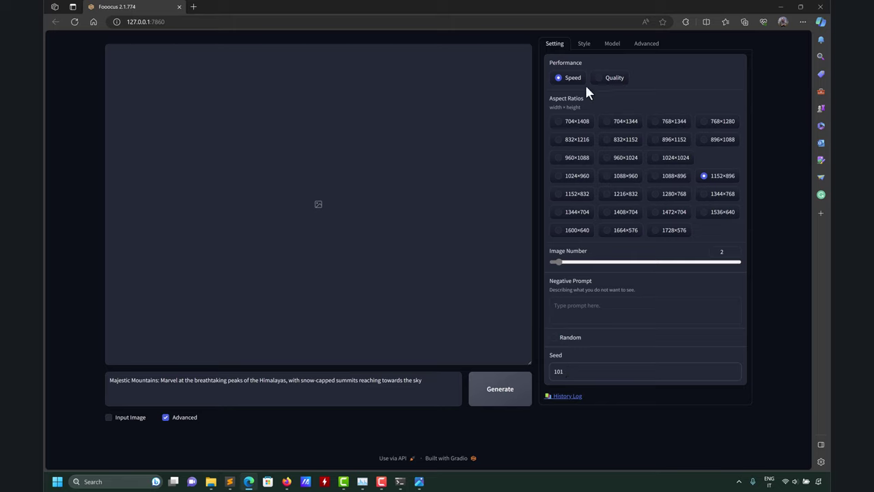
left_click_drag(558, 261, 547, 260)
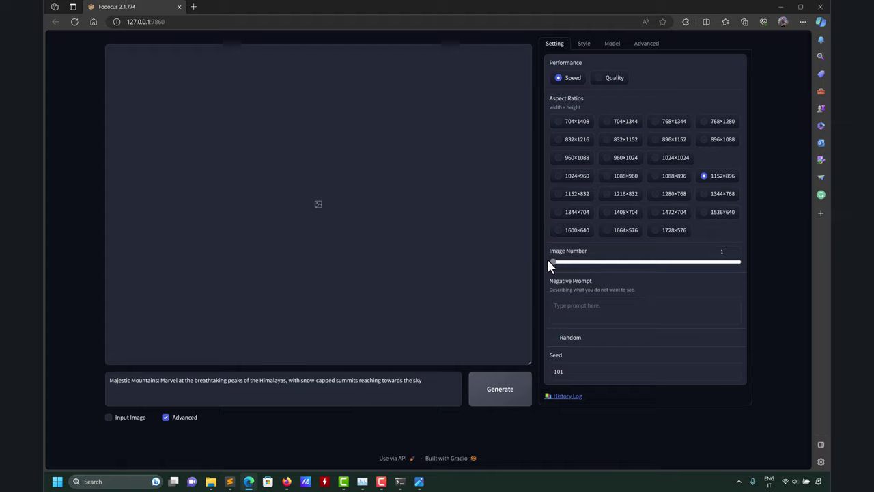
left_click(576, 309)
mouse_move(265, 483)
left_click(229, 482)
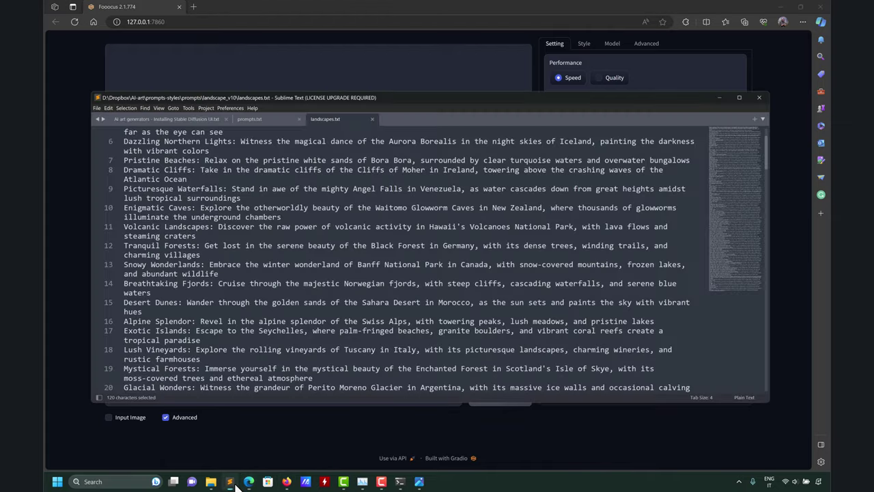
left_click(722, 7)
Show the style list, then open sdxl_styles_fooocus.json from the sdxl_styles folder in Sublime Text to examine its style prompts, minimizing both windows when finished
left_click(585, 45)
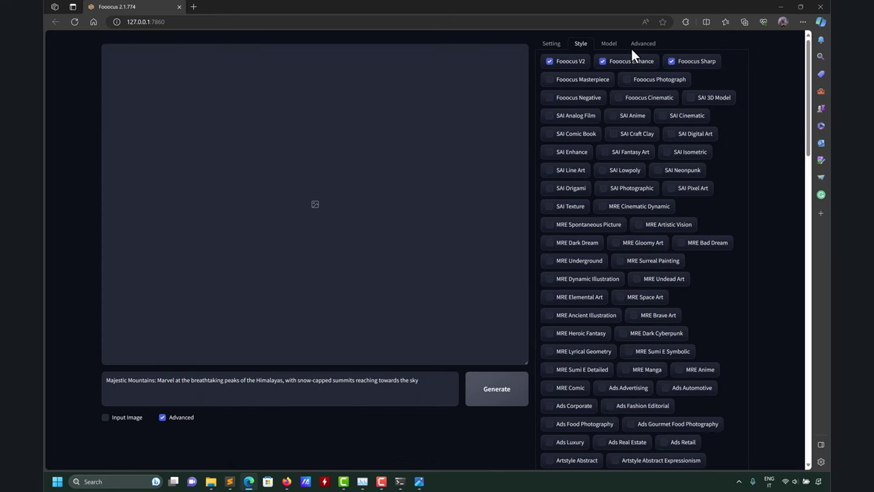
left_click(551, 43)
left_click(229, 481)
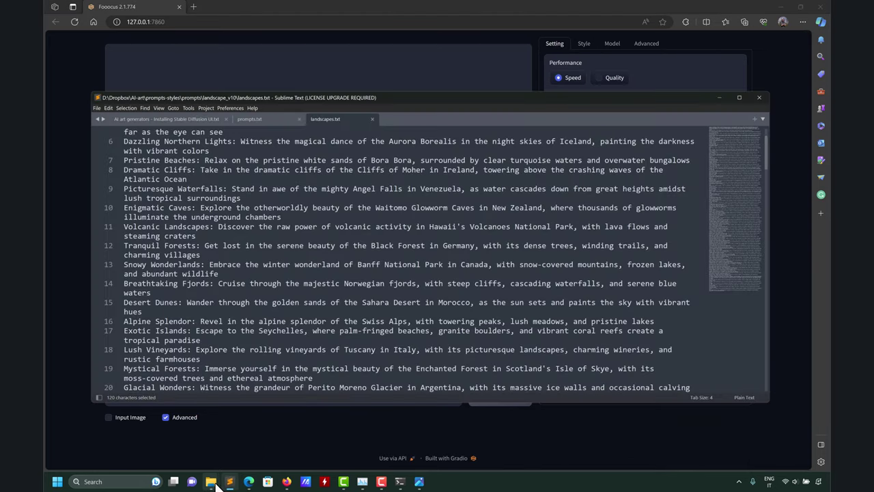
mouse_move(211, 481)
left_click(219, 451)
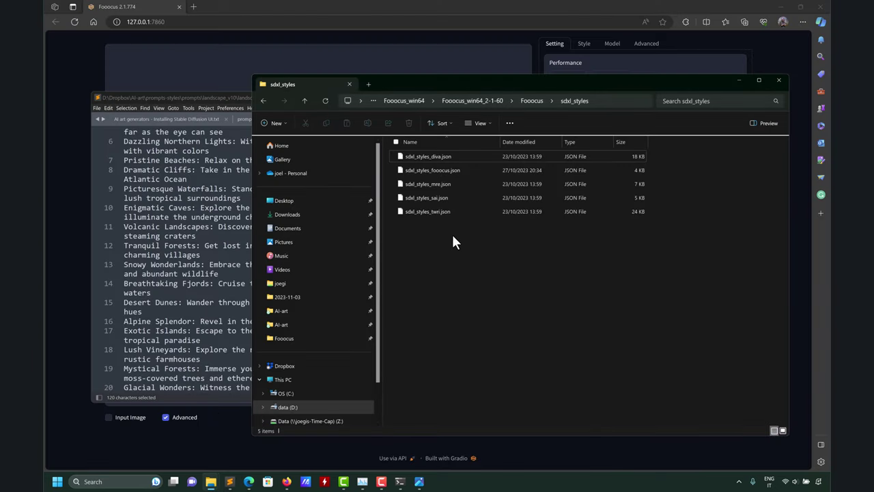
double_click(436, 170)
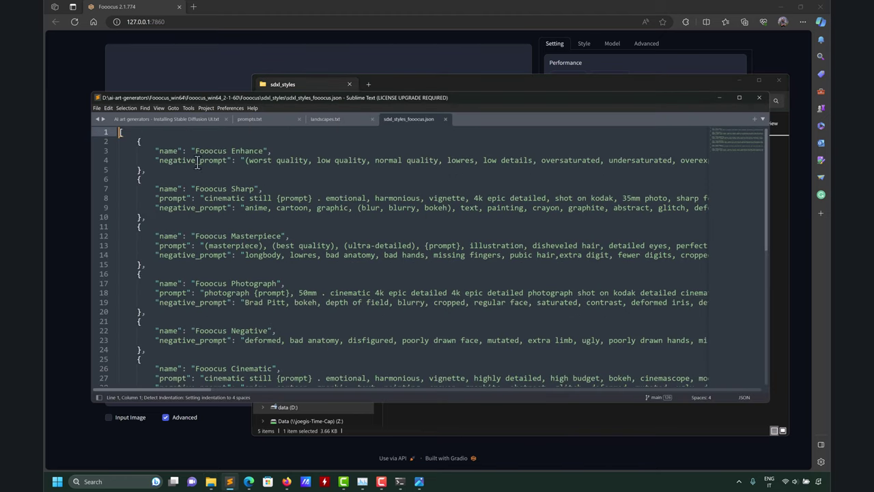
left_click(719, 97)
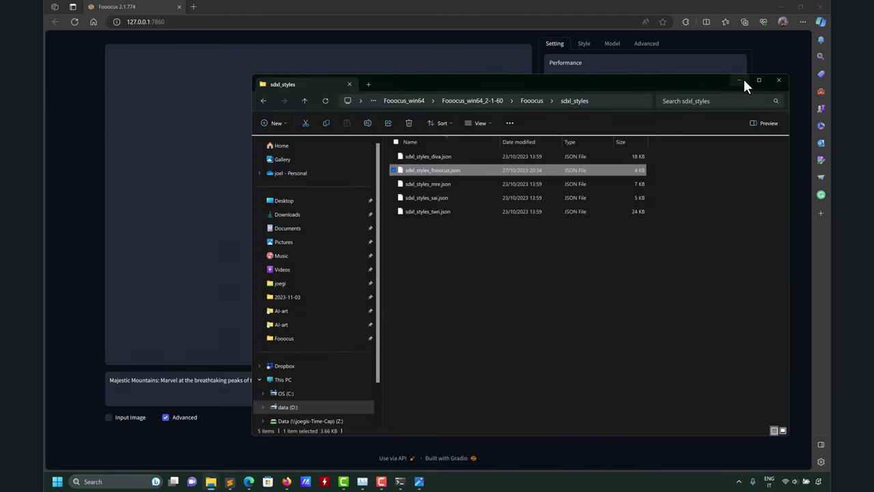
left_click(739, 80)
Set the negative prompt to "table" and generate the Majestic Mountains image
left_click(584, 313)
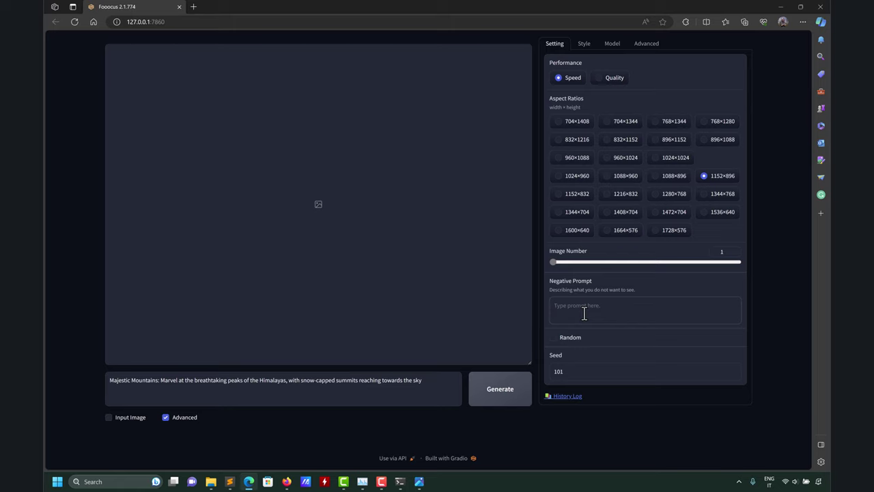
type("table")
left_click(517, 390)
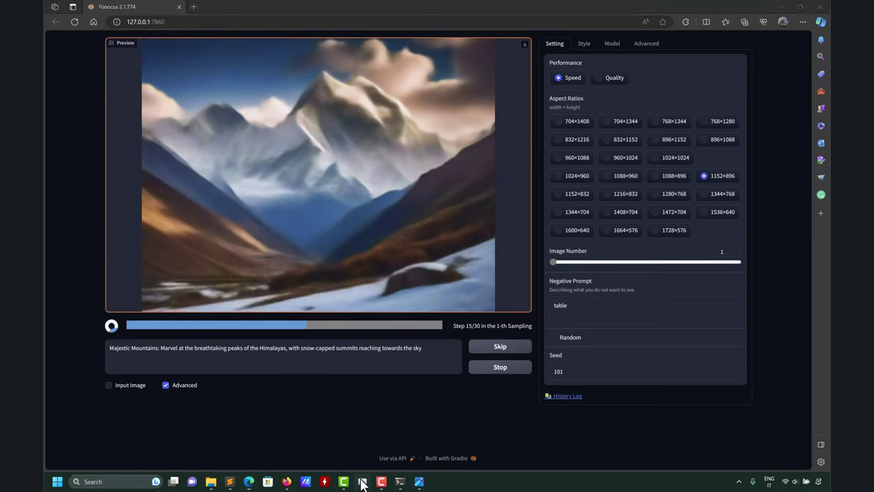
Check the GPU performance in Task Manager during generation, then return to Fooocus and enlarge the finished image
left_click(361, 481)
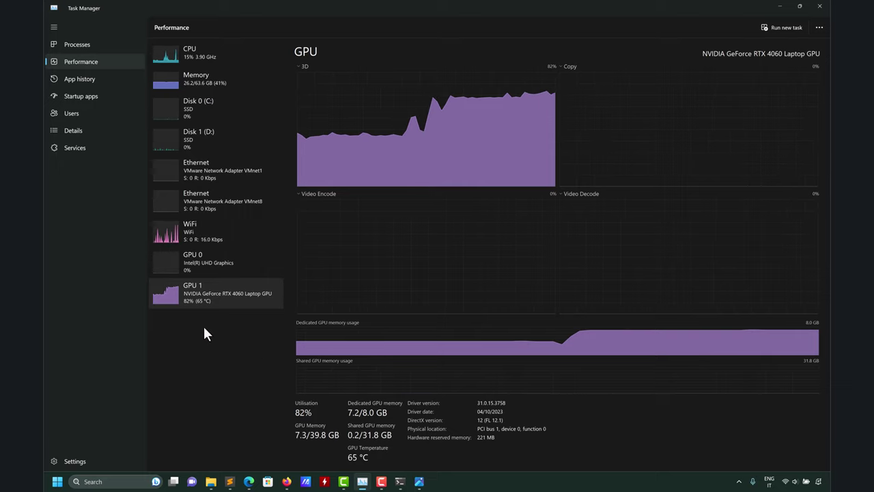
left_click(781, 8)
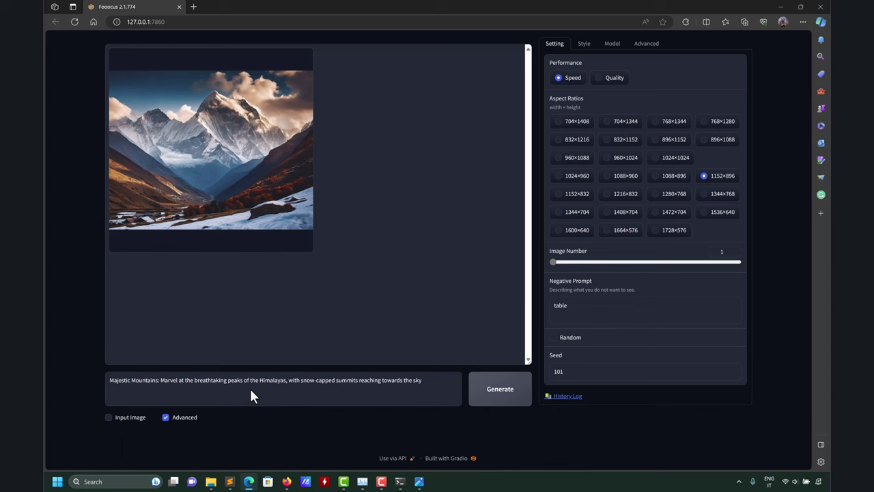
left_click(238, 121)
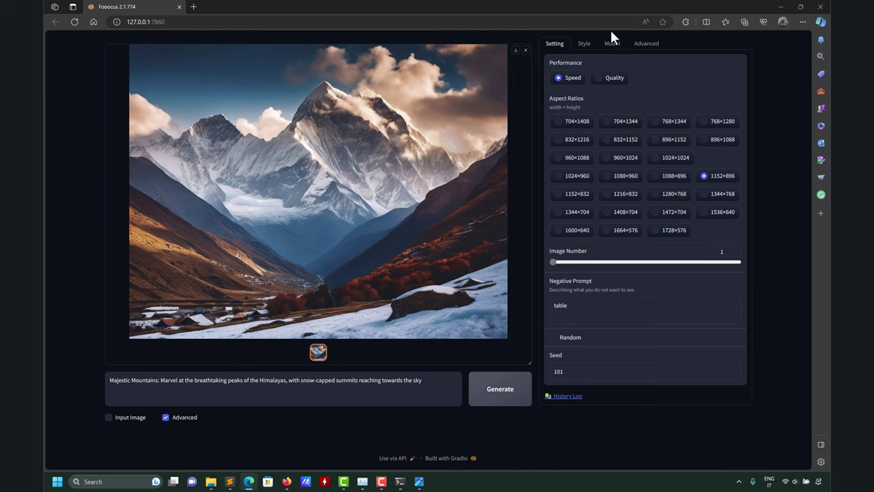
Review the enabled styles and the general settings used for the generated image
left_click(584, 43)
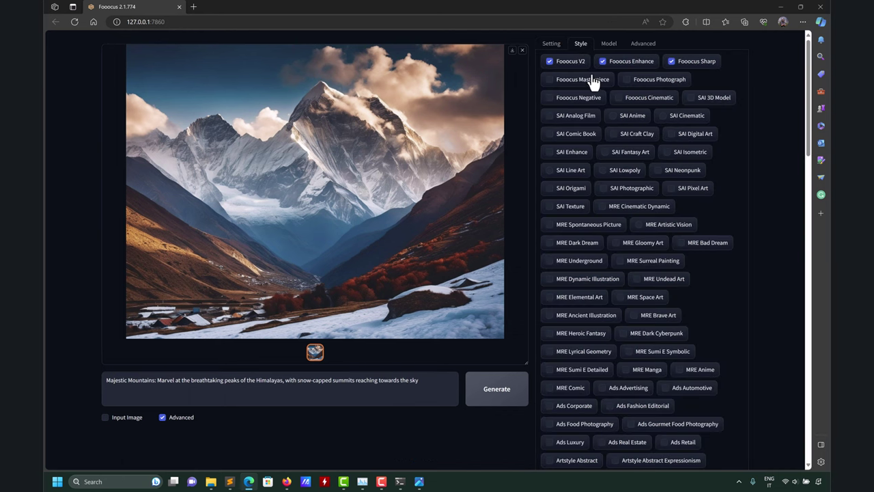
left_click(554, 46)
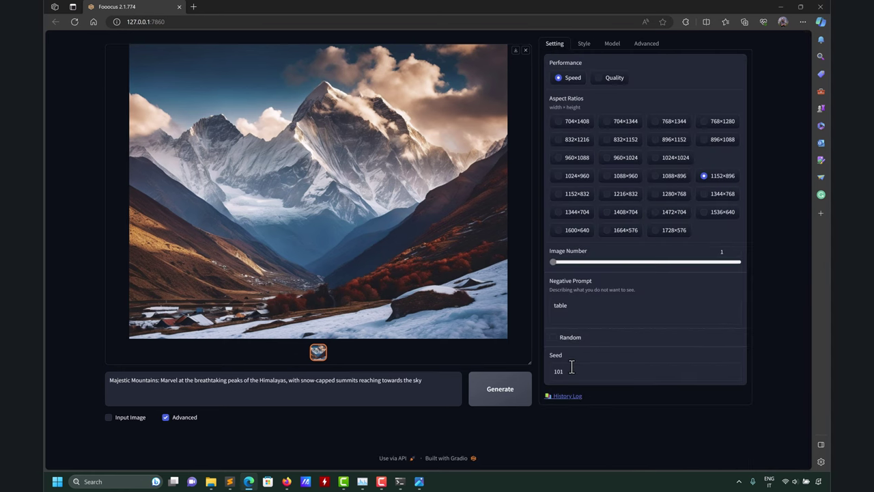
left_click(582, 45)
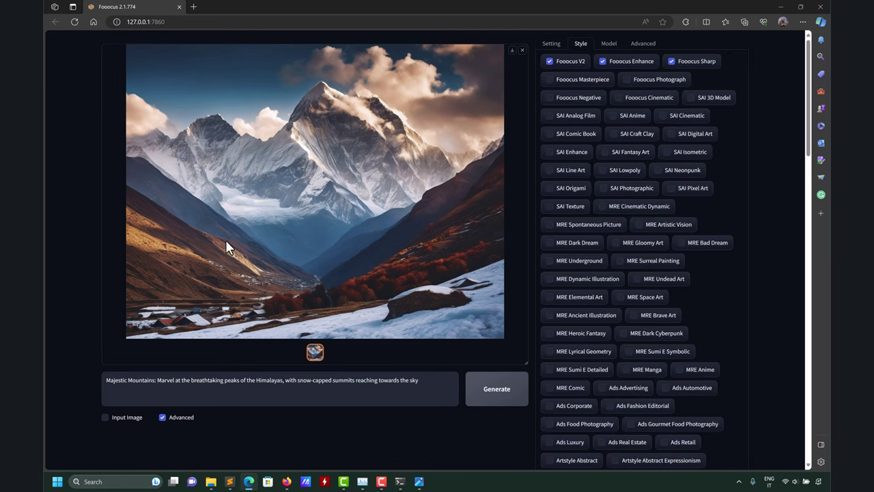
Set the base model to juggernautXL_version6Rundiffusion.safetensors and the refiner to None
left_click(608, 45)
left_click(628, 78)
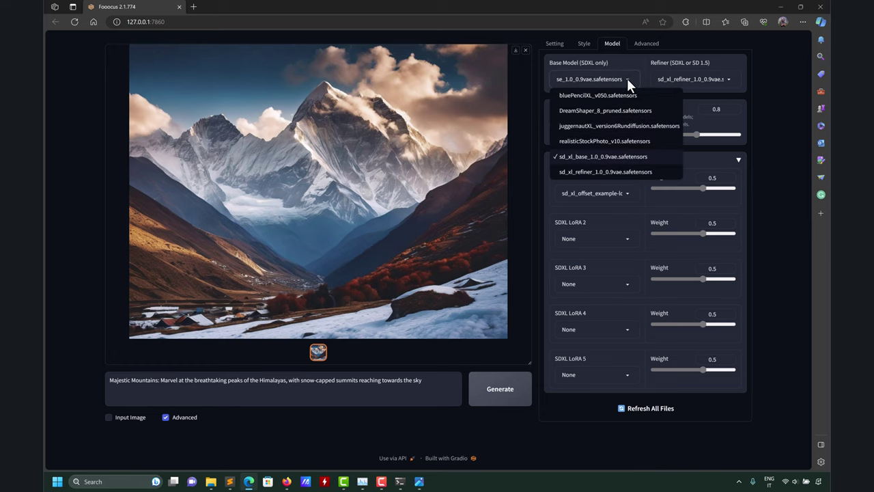
left_click(578, 123)
left_click(710, 80)
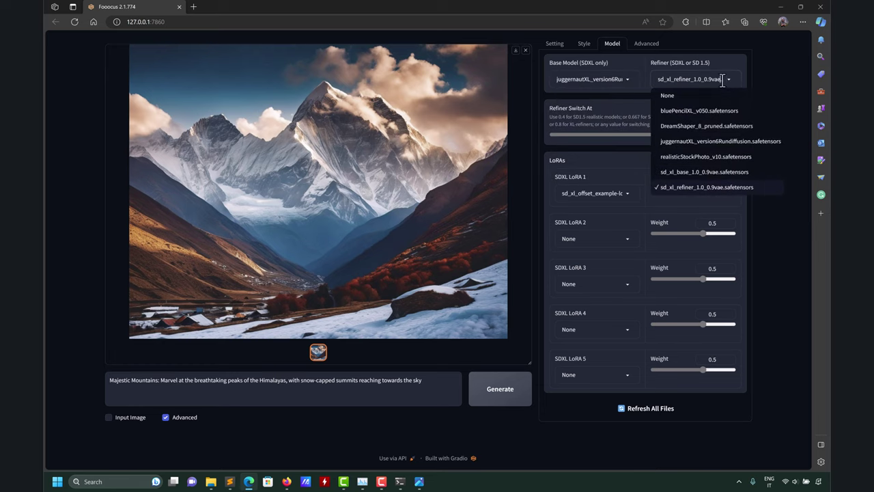
left_click(673, 91)
Keep the juggernautXL base model and set SDXL LoRA 1 to SDXL_FILM_PHOTOGRAPHY_STYLE_BetaV0.4.safetensors
left_click(633, 79)
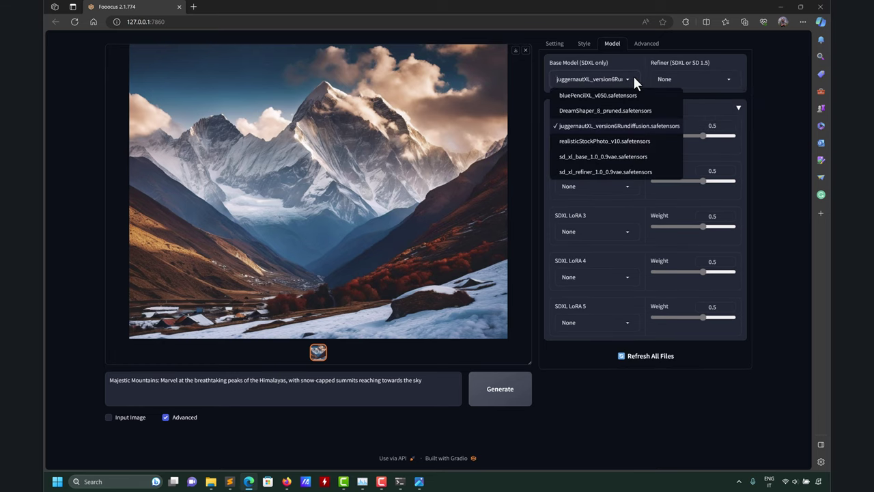
left_click(584, 125)
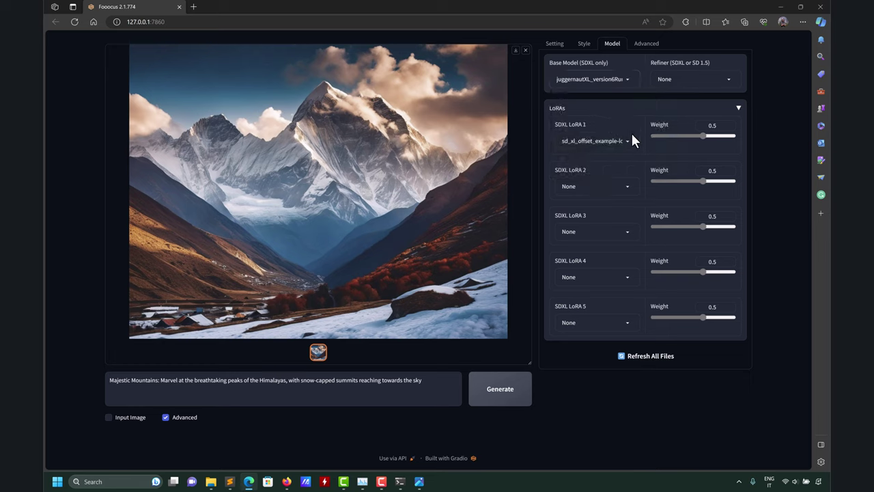
left_click(629, 136)
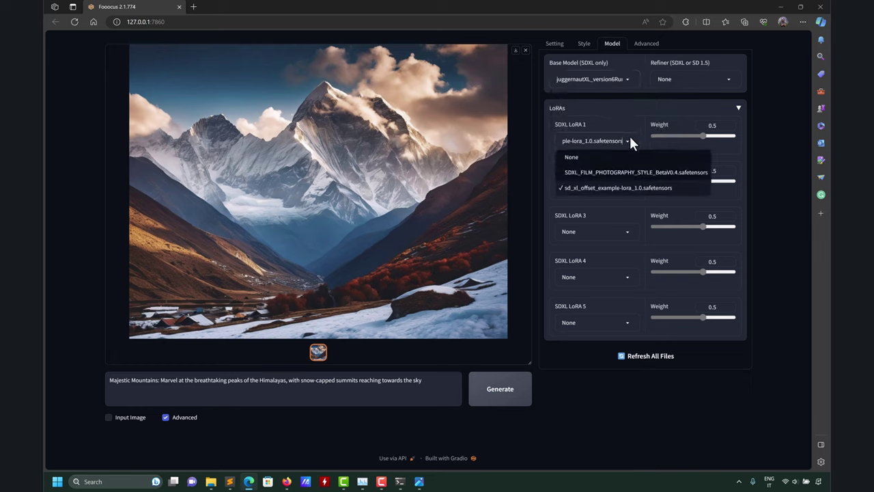
left_click(575, 174)
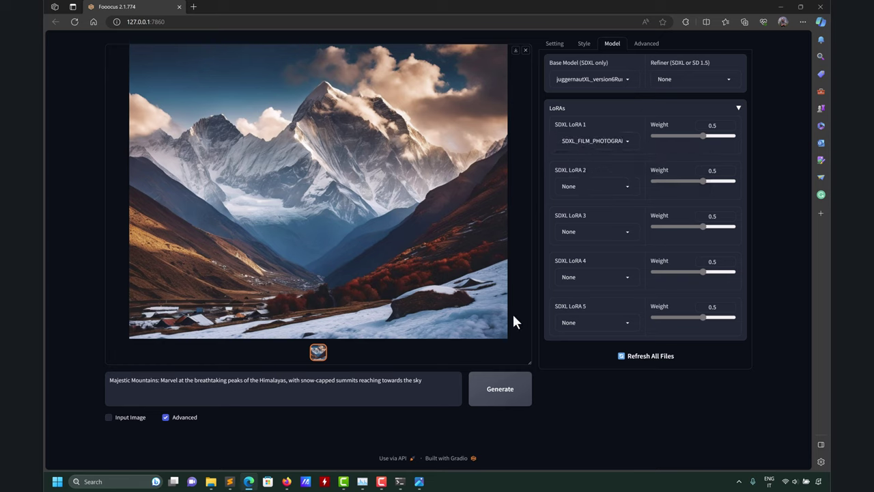
Switch to Civitai in Firefox, search the models for "film photo" and open the SDXL Film Photography Style page
left_click(286, 482)
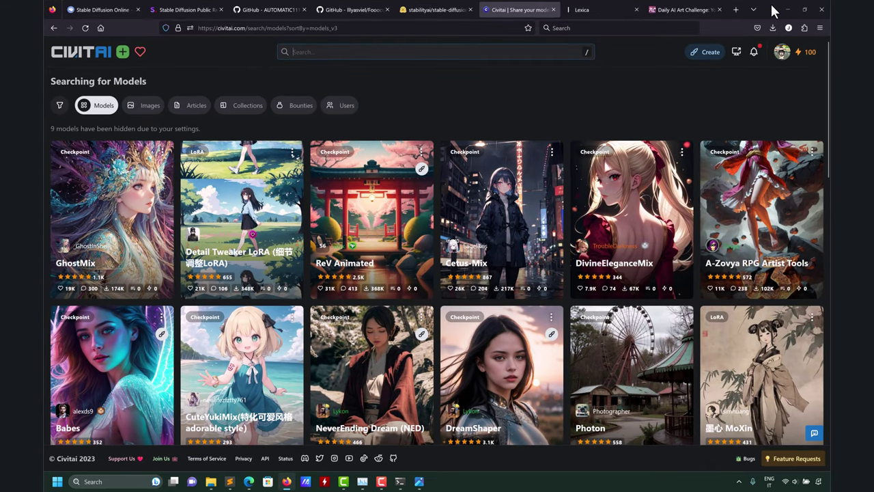
left_click_drag(772, 6, 674, 185)
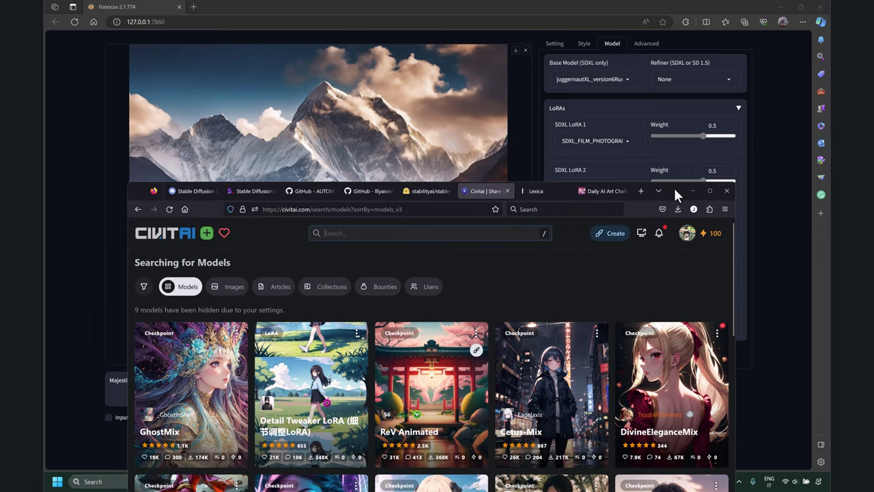
left_click(412, 233)
type("tilm")
type(" pho")
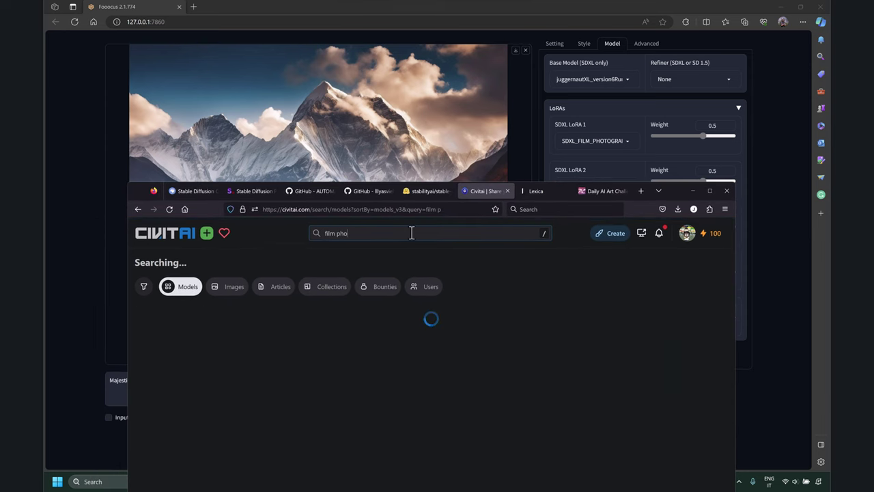
type("to")
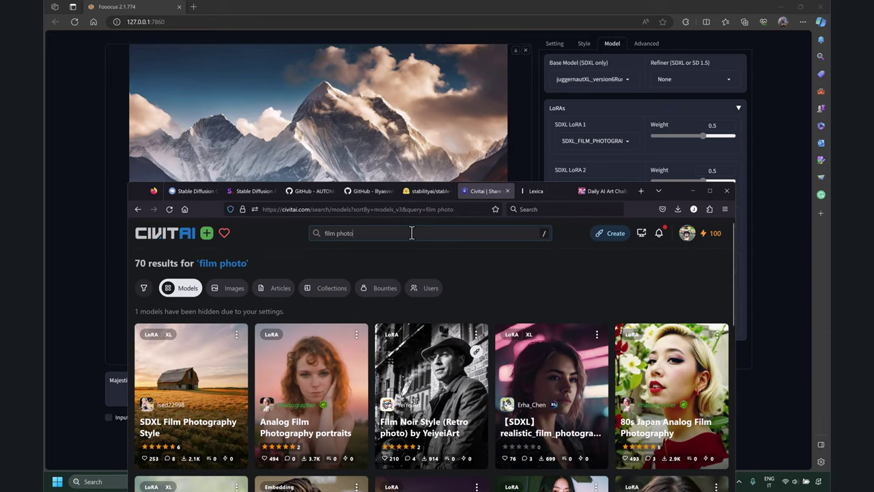
left_click(207, 398)
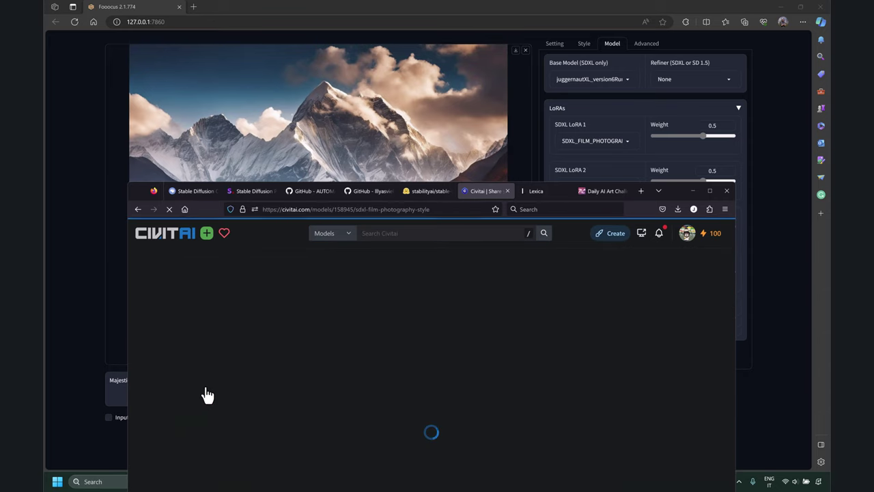
Maximize the browser to examine the LoRA's recommended settings and sample images with their generation data, then minimize it to return to Fooocus
left_click(710, 191)
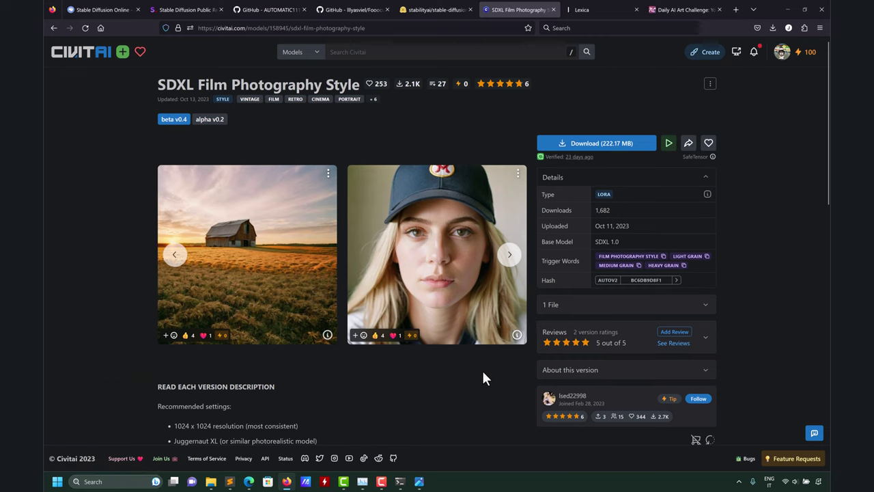
scroll(358, 373, "down", 2)
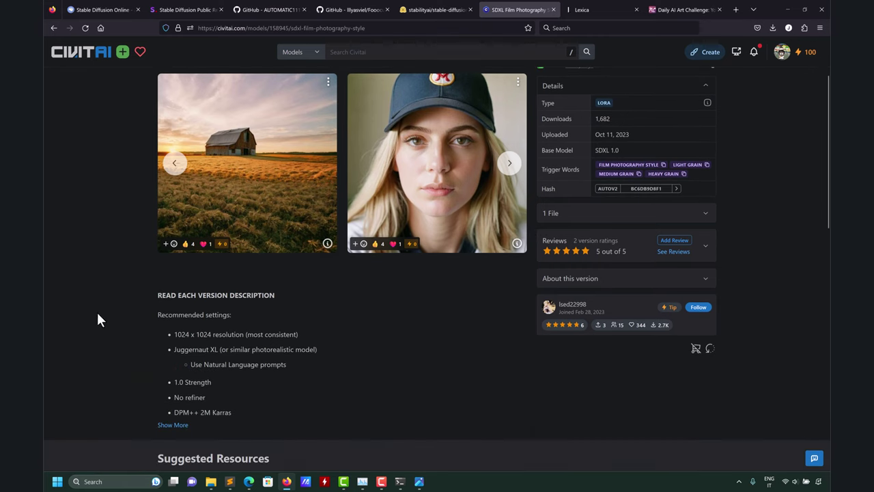
scroll(443, 389, "up", 2)
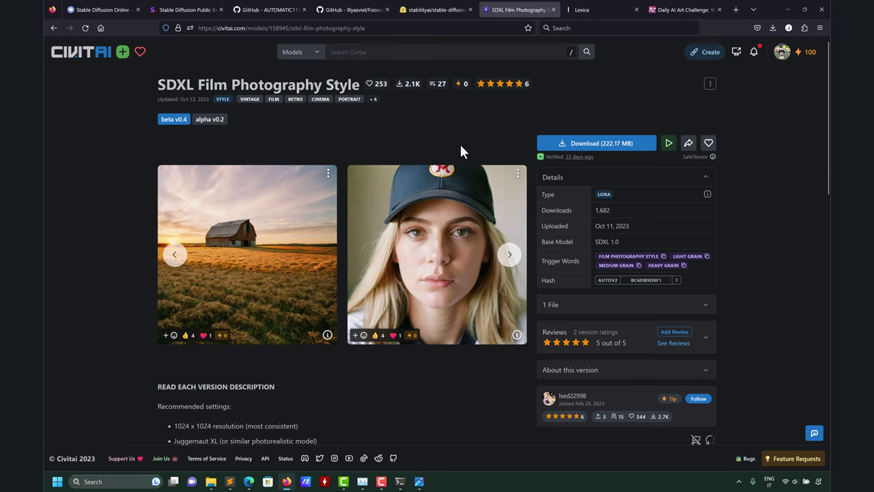
left_click(517, 280)
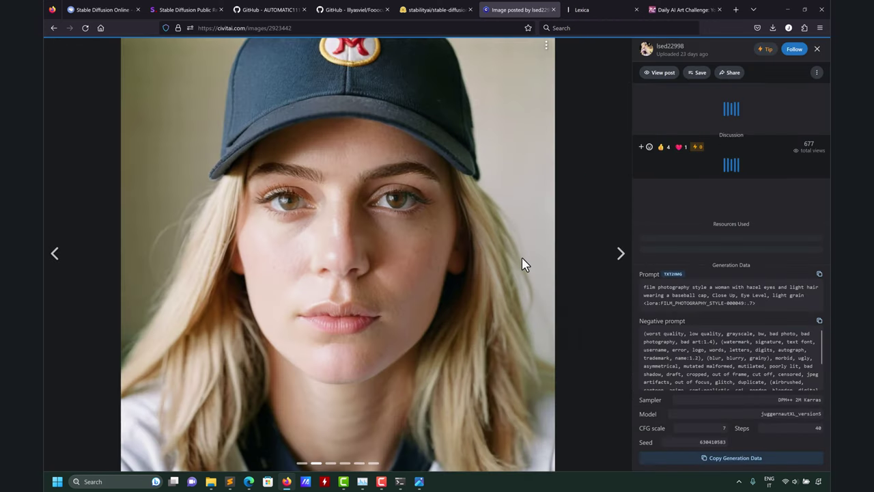
left_click(55, 258)
left_click(788, 10)
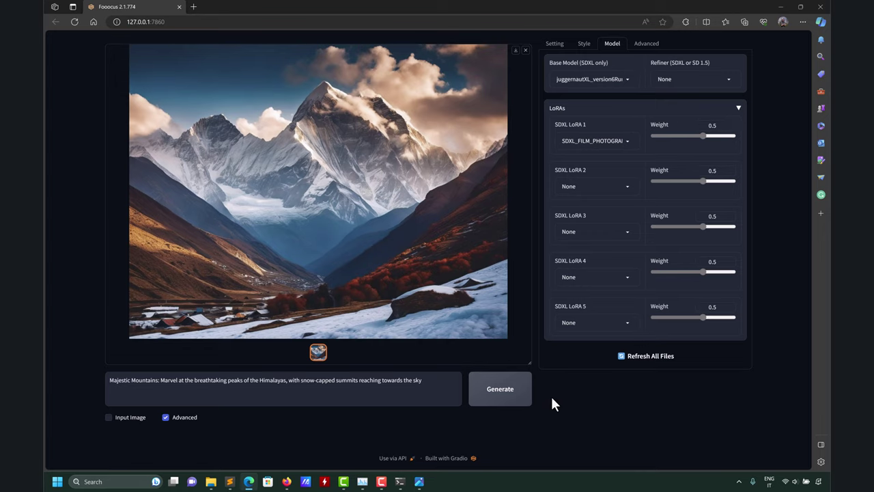
Generate the image with the selected base model and LoRA, and bring up Task Manager to monitor the GPU
left_click(508, 399)
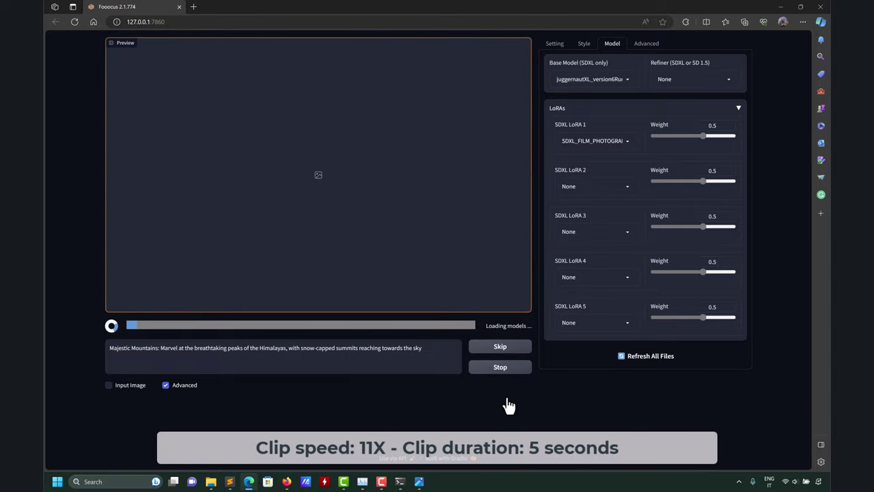
key("ctrl+shift+Escape")
left_click_drag(518, 60, 602, 21)
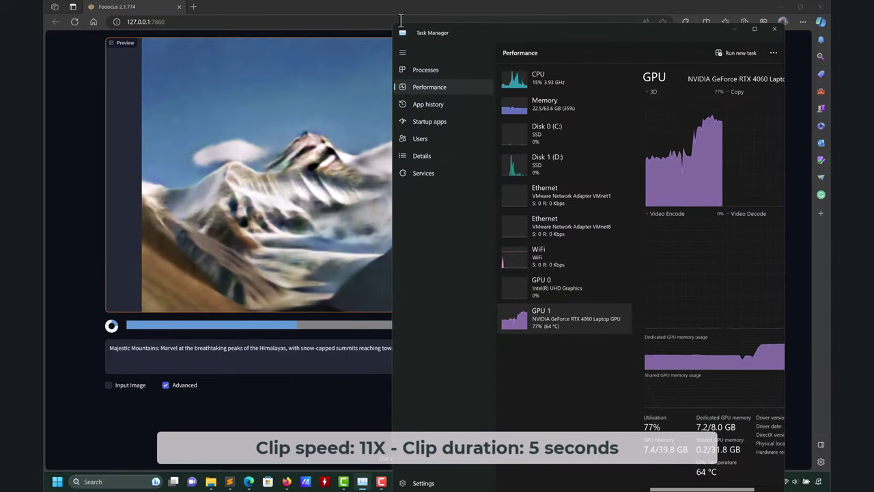
Shrink and reposition the Task Manager window, minimize it, and enlarge the newly generated mountain image
left_click_drag(401, 21, 683, 189)
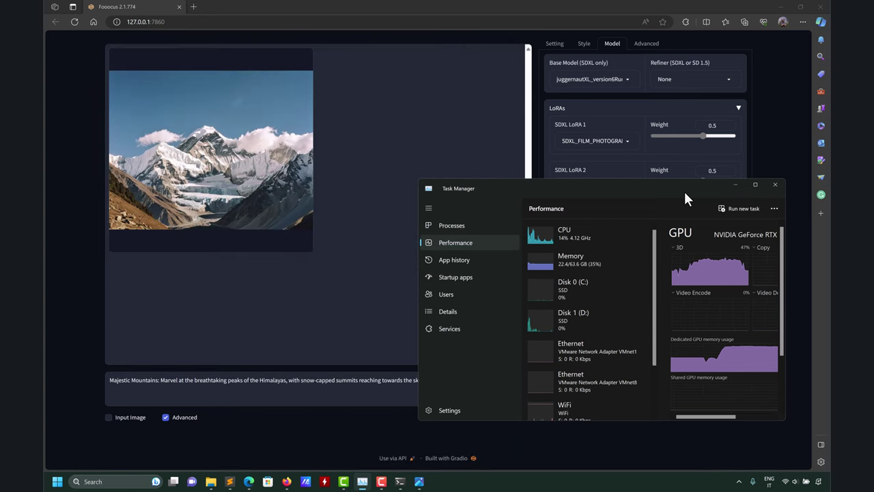
left_click_drag(684, 189, 635, 168)
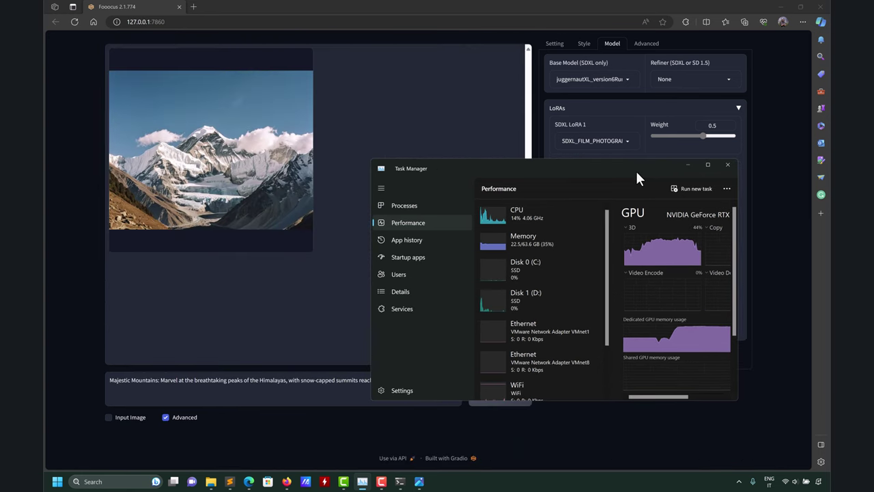
left_click(688, 165)
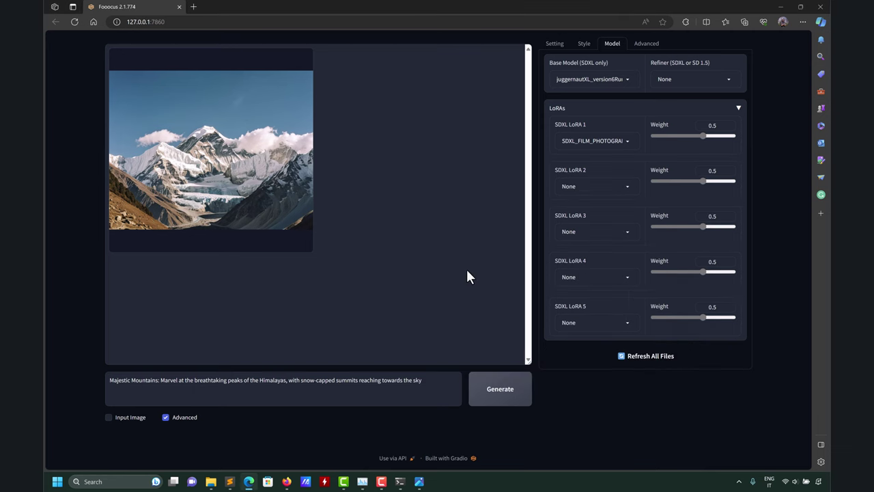
left_click(274, 191)
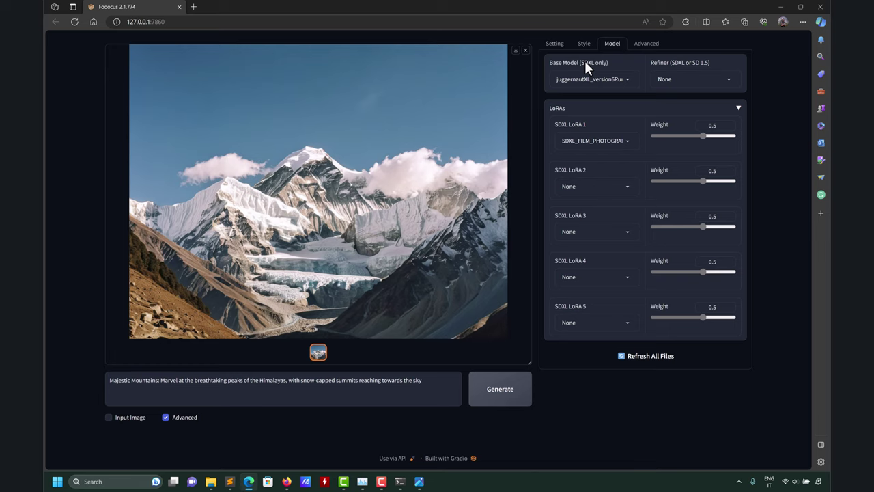
Review the available base models without changing the selection, and check the generation settings and negative prompt
left_click(622, 77)
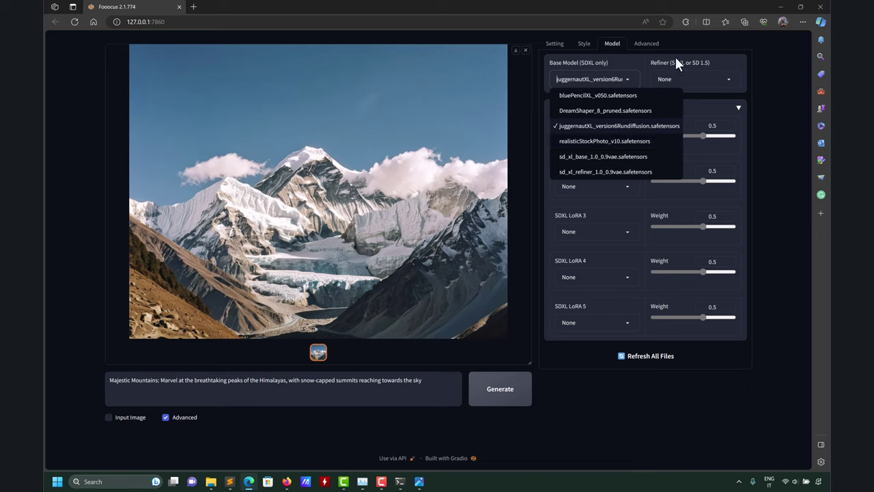
left_click(693, 45)
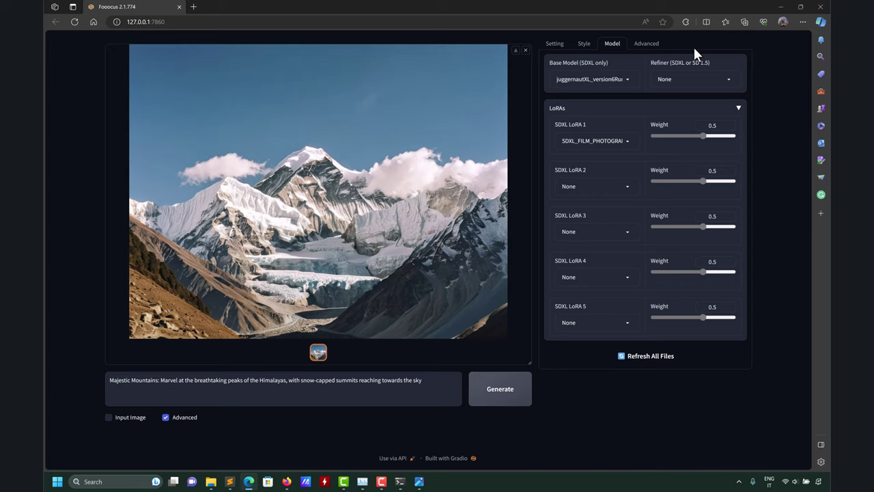
left_click(554, 44)
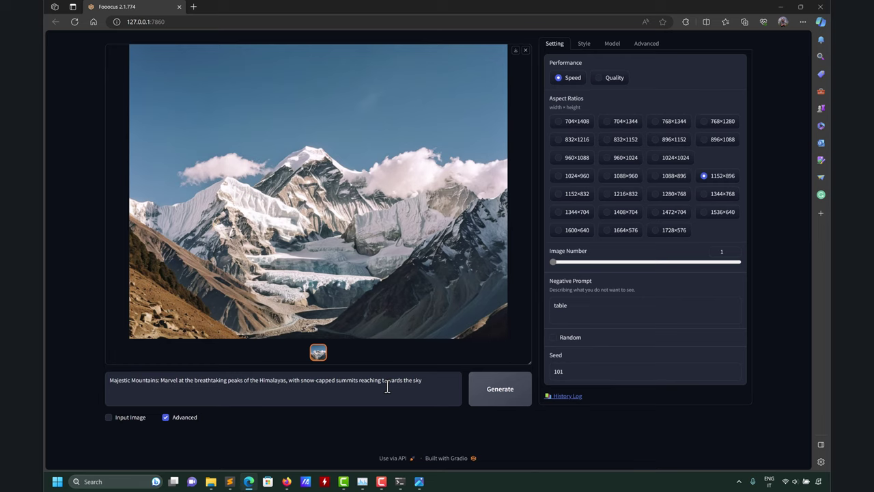
left_click(587, 313)
Show the style options and look through the complete list down to its end
left_click(588, 45)
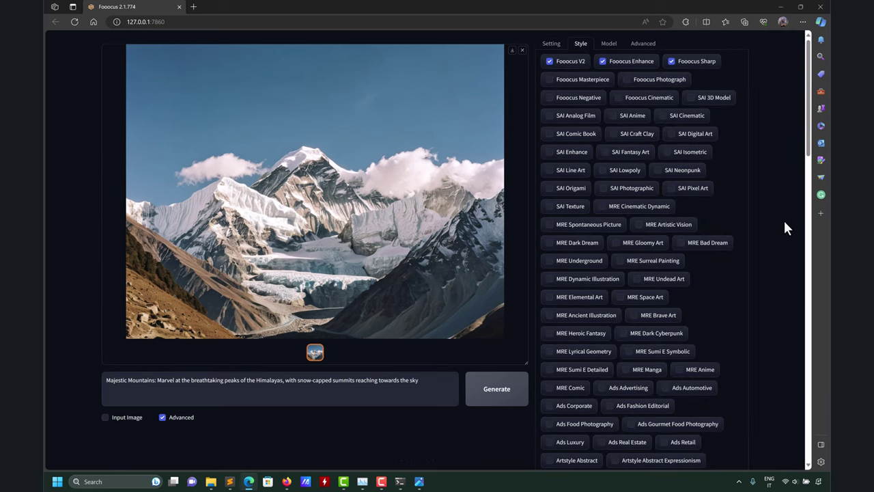
scroll(747, 242, "down", 15)
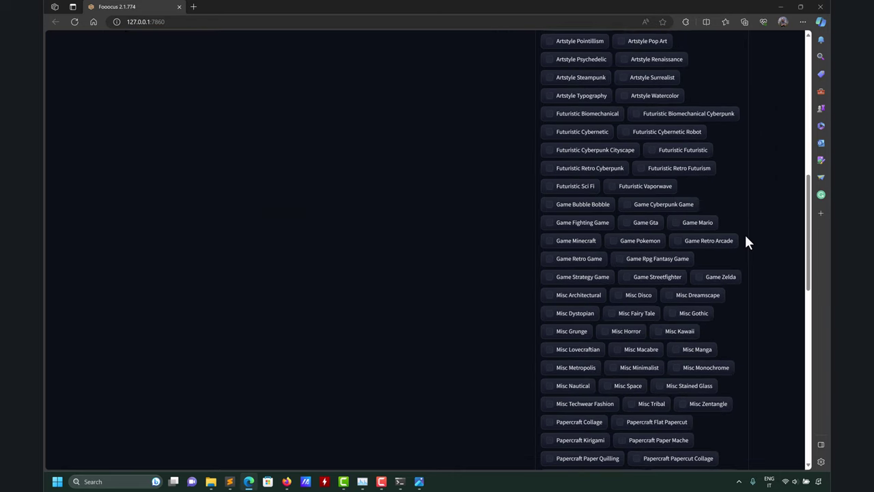
scroll(746, 242, "down", 3)
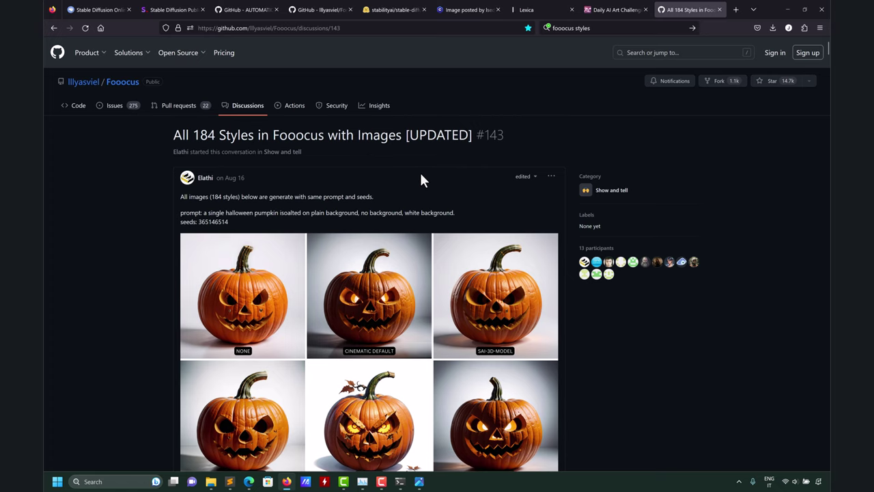
Examine the sample images in Firefox's GitHub discussion "All 184 Styles in Fooocus with Images", then minimize the browser to return to Fooocus
scroll(420, 179, "down", 1)
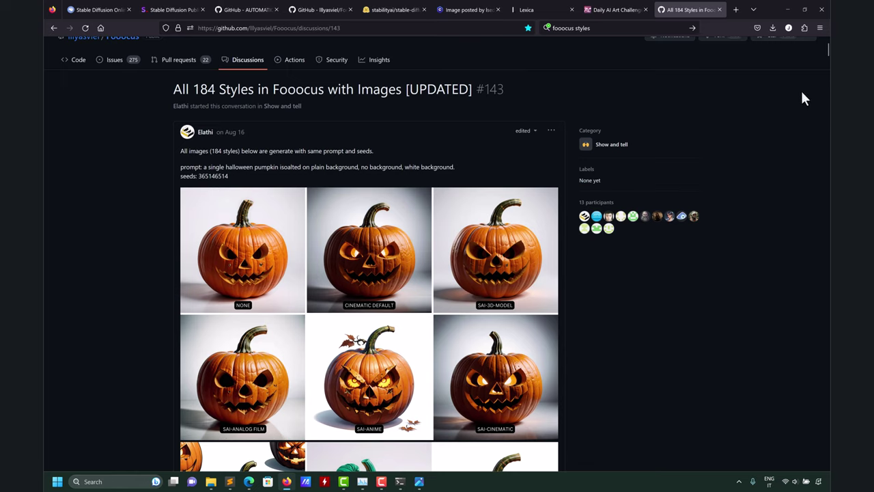
scroll(44, 200, "down", 1)
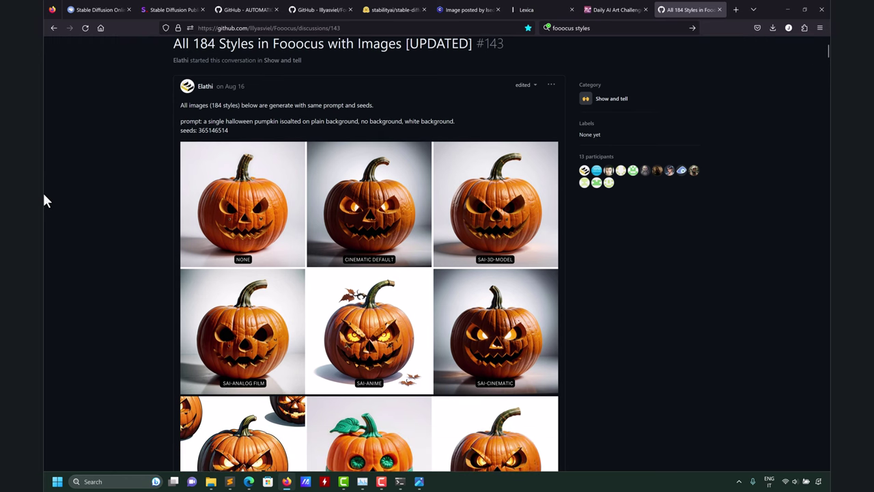
scroll(46, 197, "down", 2)
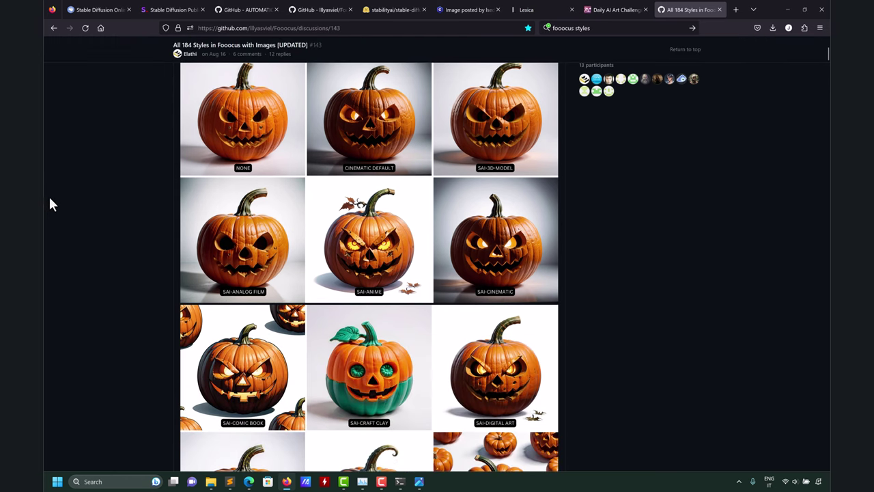
scroll(46, 194, "down", 3)
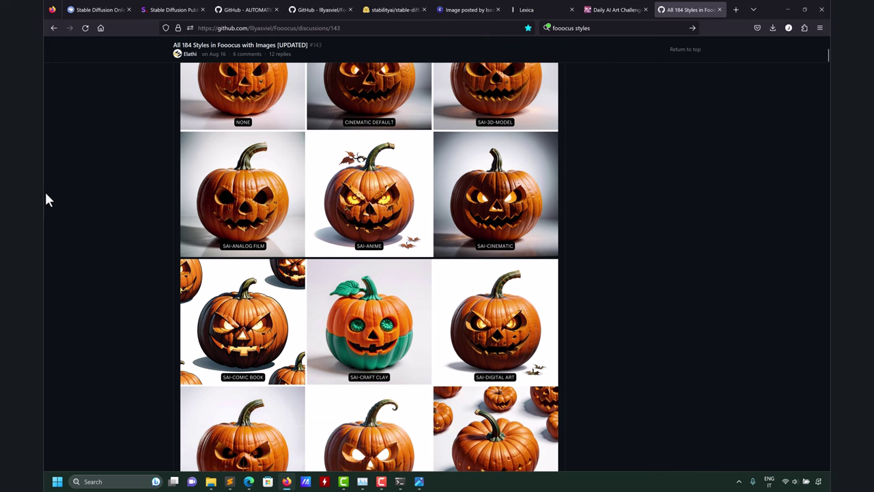
scroll(45, 191, "down", 6)
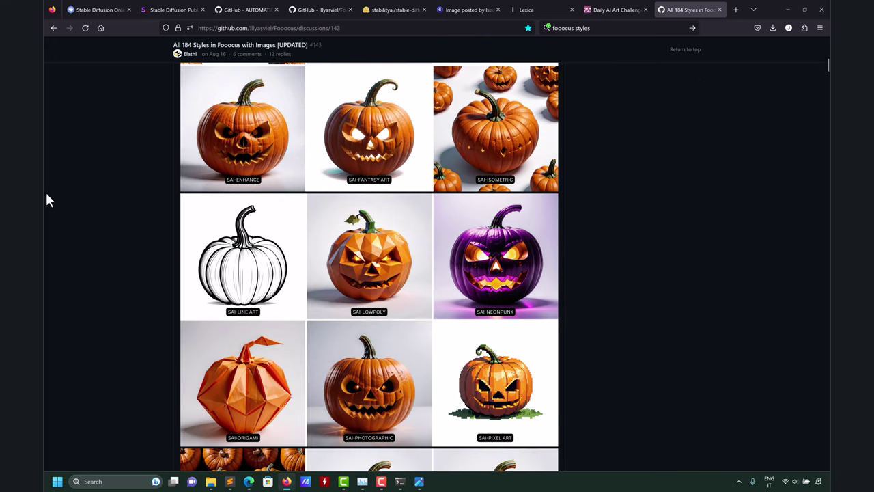
scroll(48, 195, "down", 5)
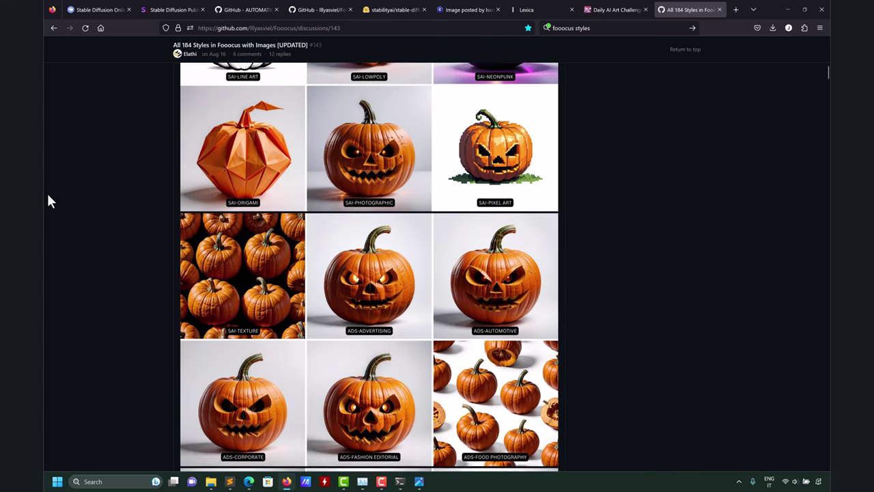
scroll(62, 197, "down", 13)
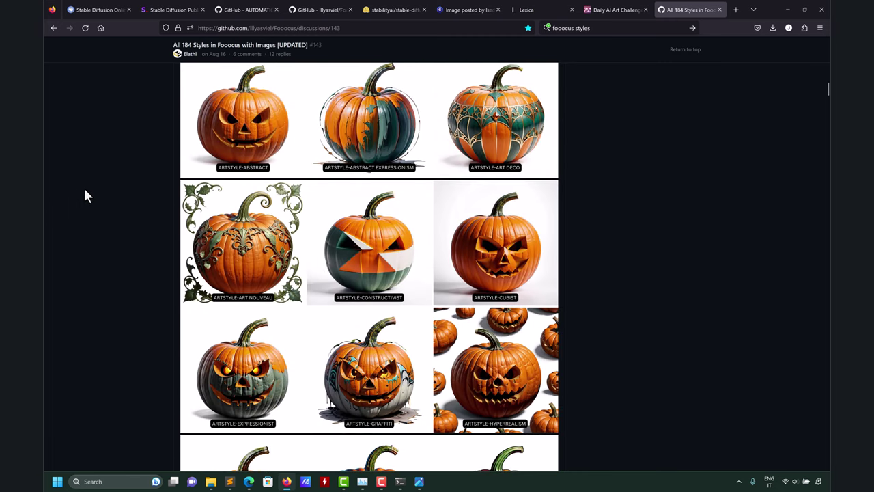
scroll(85, 196, "down", 16)
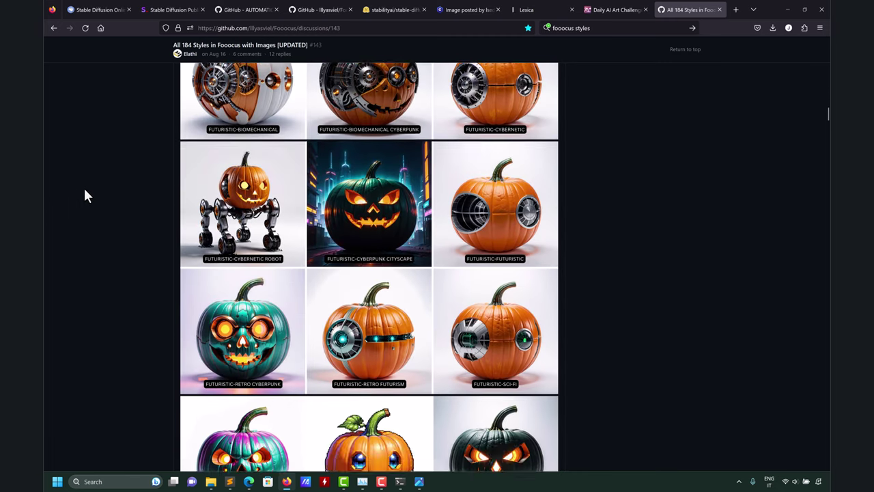
scroll(86, 196, "down", 7)
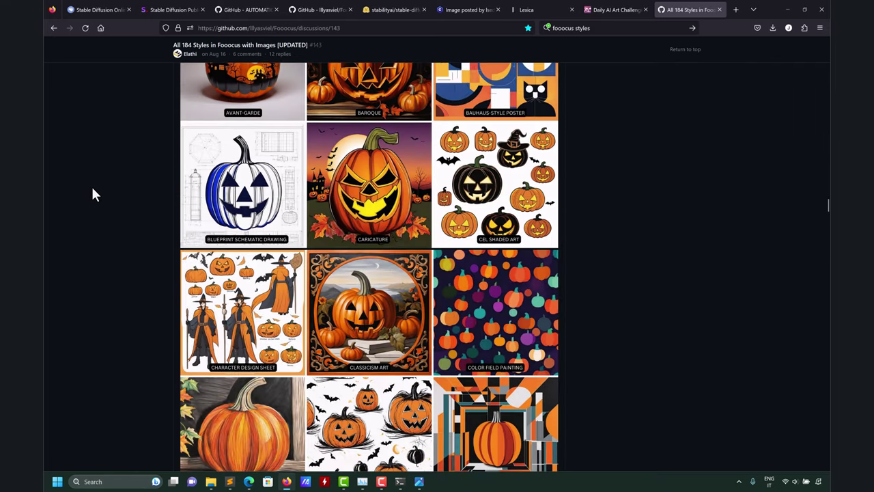
scroll(93, 192, "down", 5)
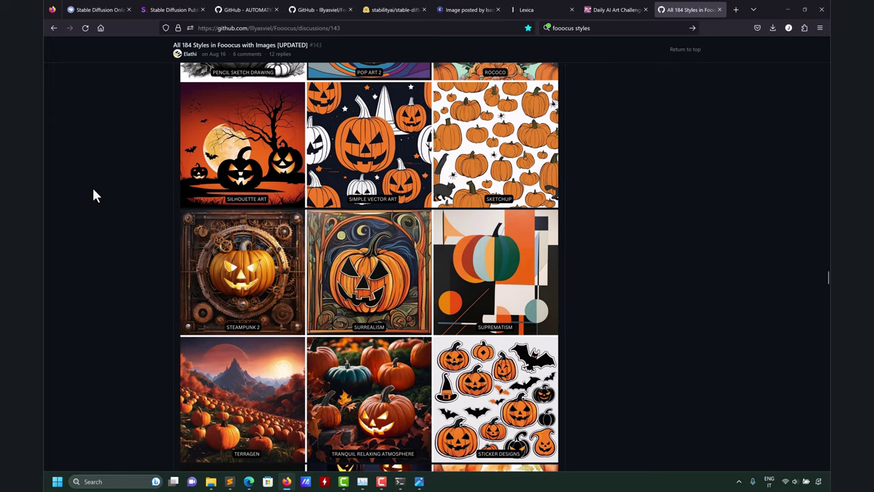
scroll(94, 192, "down", 4)
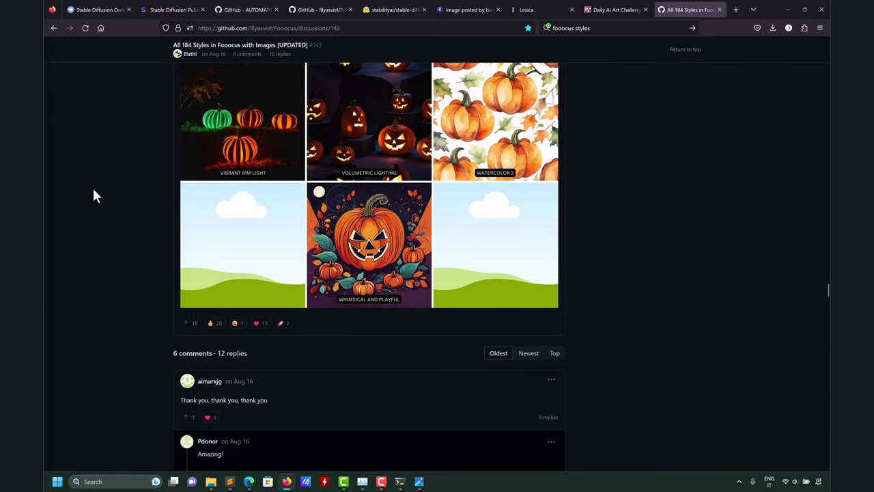
scroll(94, 193, "up", 6)
scroll(95, 193, "up", 20)
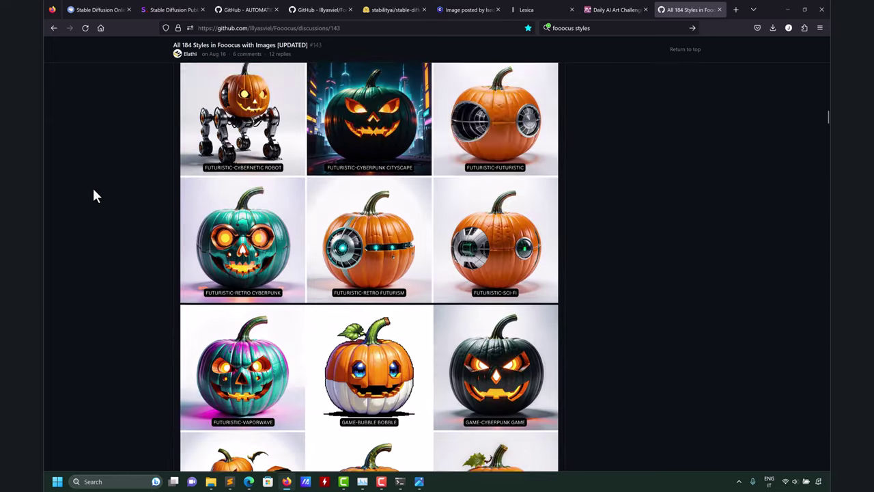
scroll(94, 196, "up", 15)
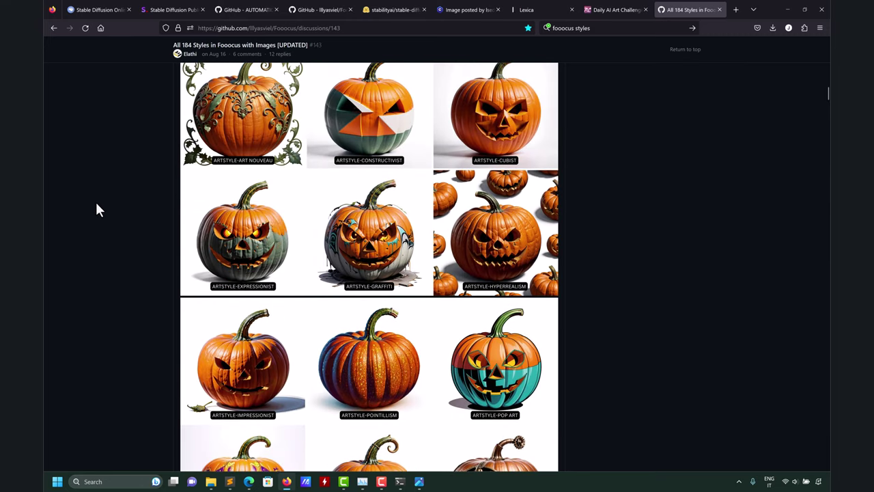
scroll(118, 217, "up", 15)
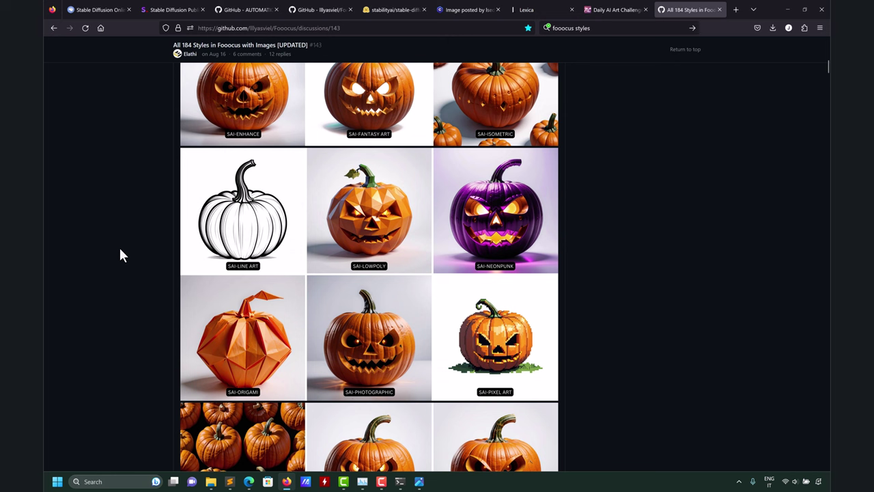
scroll(119, 253, "up", 5)
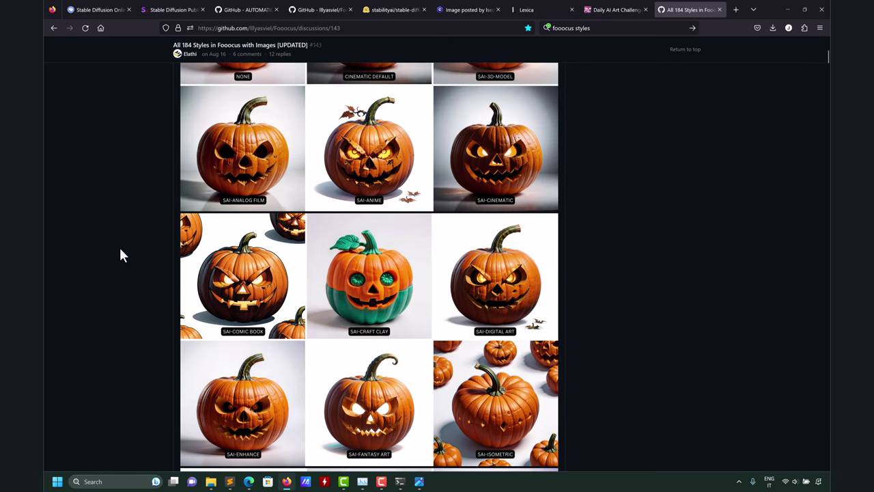
scroll(120, 259, "up", 5)
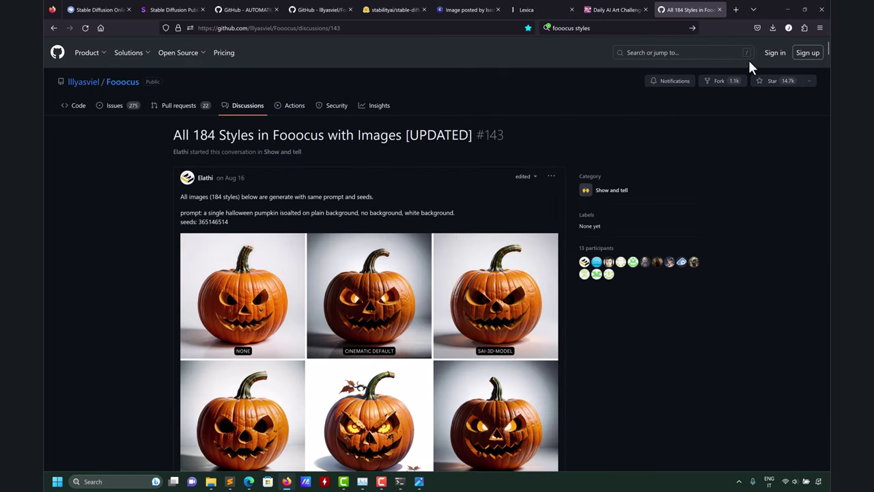
left_click(788, 11)
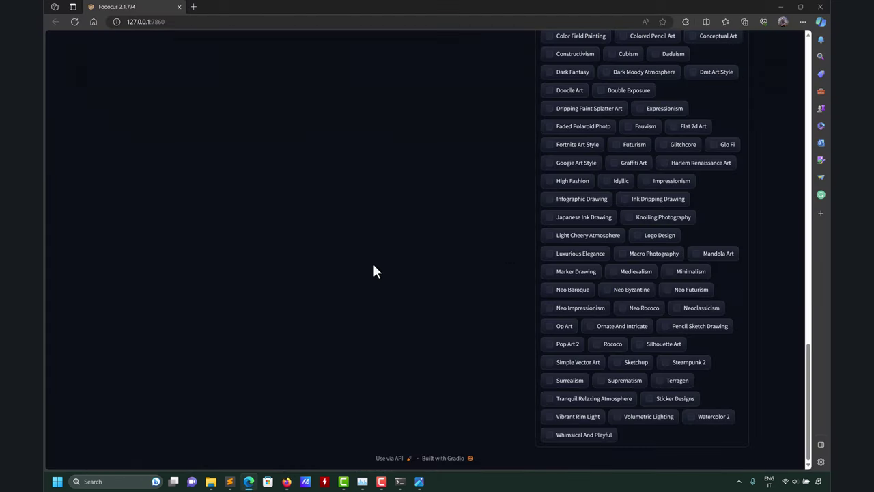
Return to the start of the style list and clear the Majestic Mountains prompt
scroll(234, 242, "up", 15)
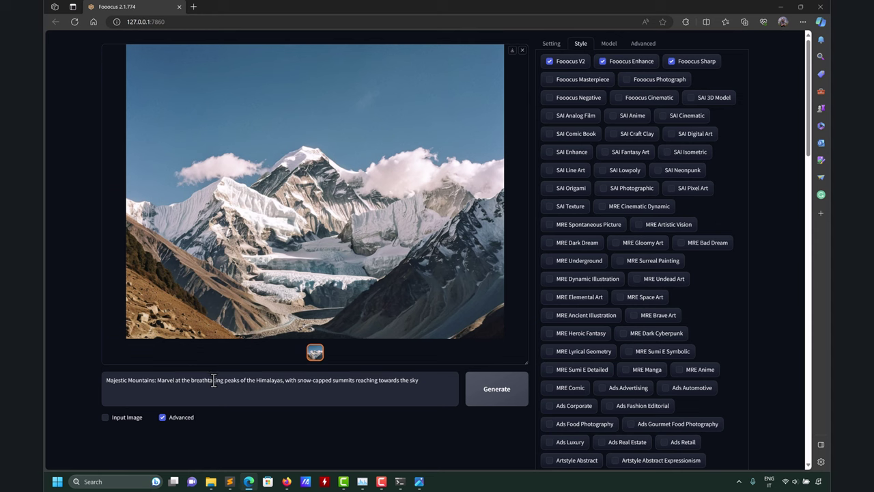
triple_click(213, 380)
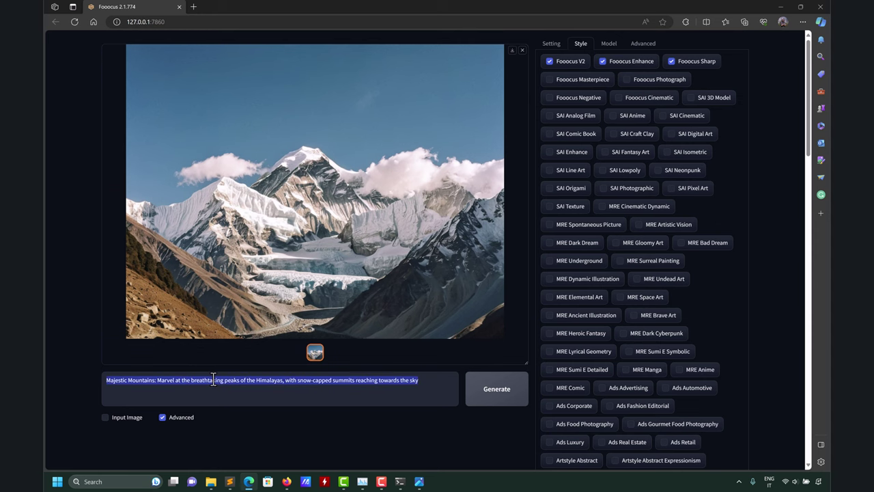
key("BackSpace")
Switch to Sublime Text and copy the prompt 'an apple, a blackboard with the text "Hello"' from prompts.txt
left_click(230, 481)
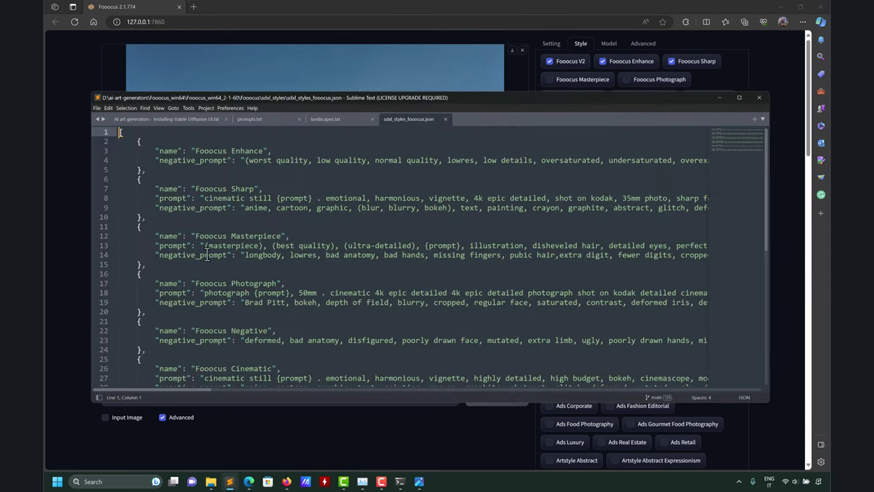
left_click(266, 120)
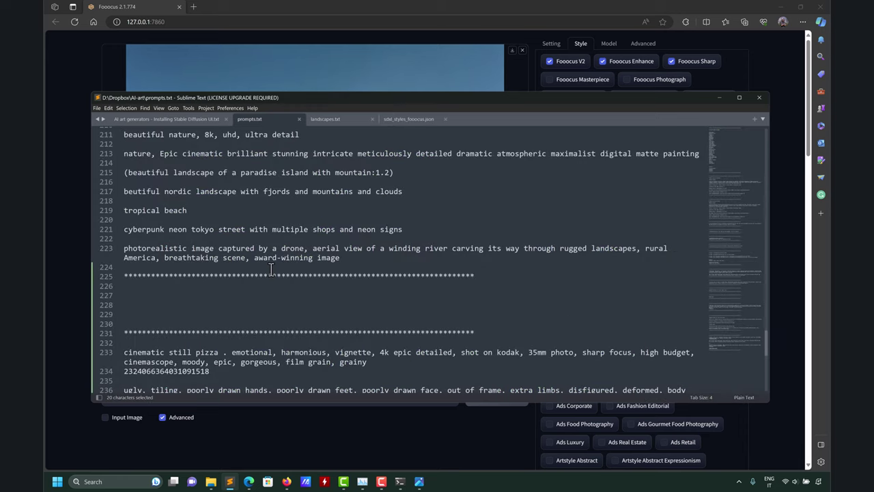
scroll(271, 270, "up", 4)
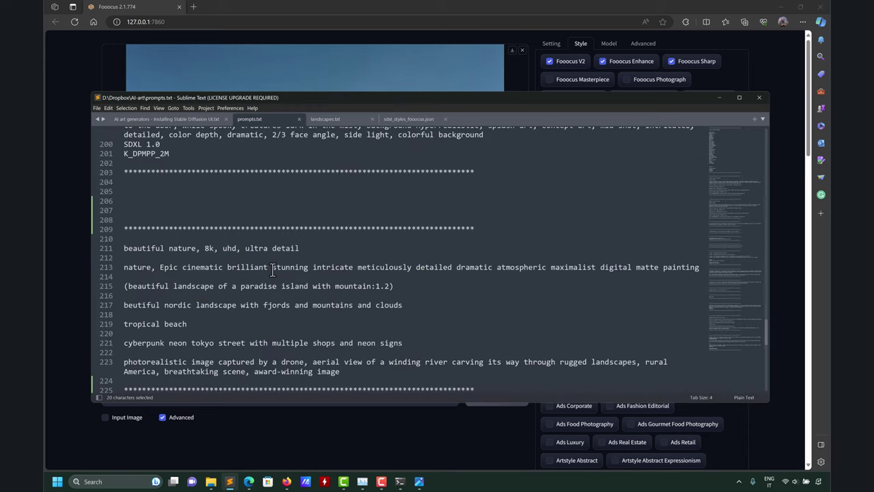
scroll(272, 270, "up", 8)
scroll(273, 269, "up", 8)
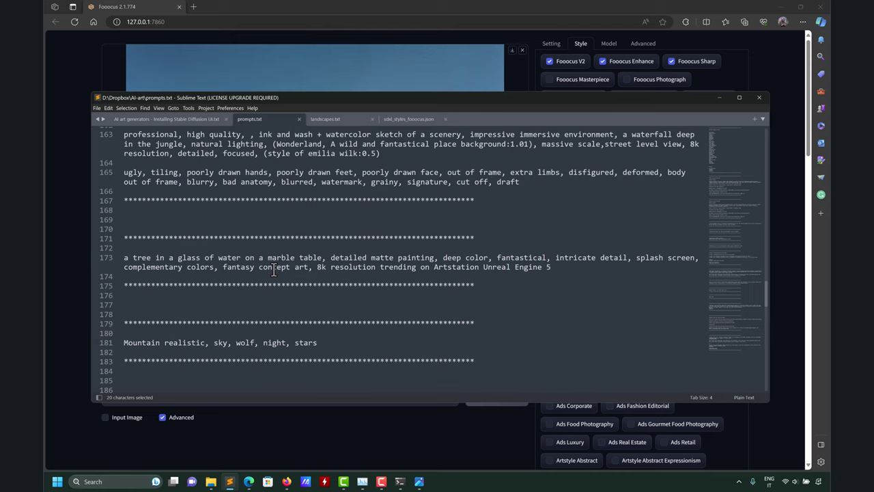
scroll(276, 266, "up", 3)
scroll(275, 266, "up", 3)
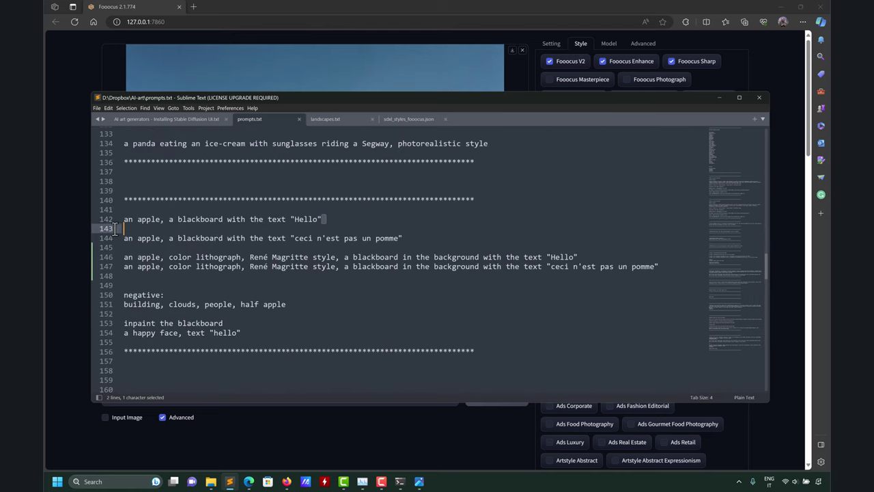
left_click_drag(325, 219, 125, 219)
key("ctrl+c")
Return to Fooocus, paste the copied apple and blackboard prompt, and generate the image
left_click(543, 7)
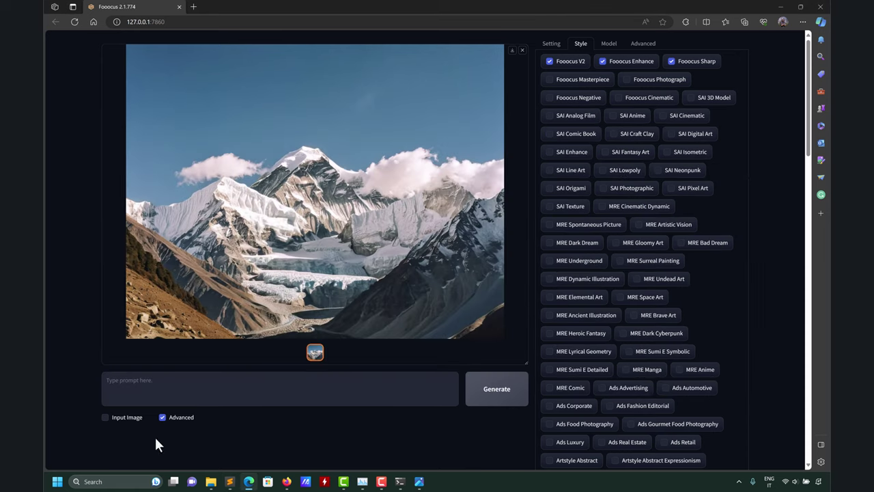
left_click(160, 384)
key("ctrl+v")
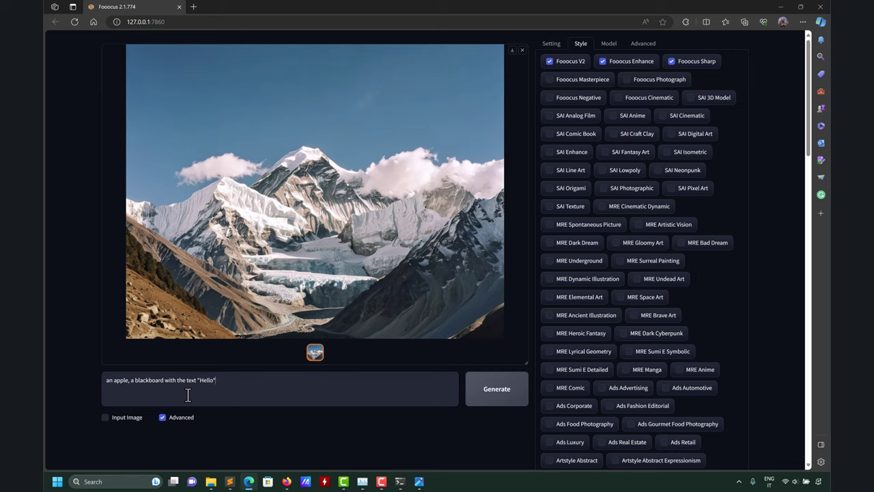
left_click(488, 392)
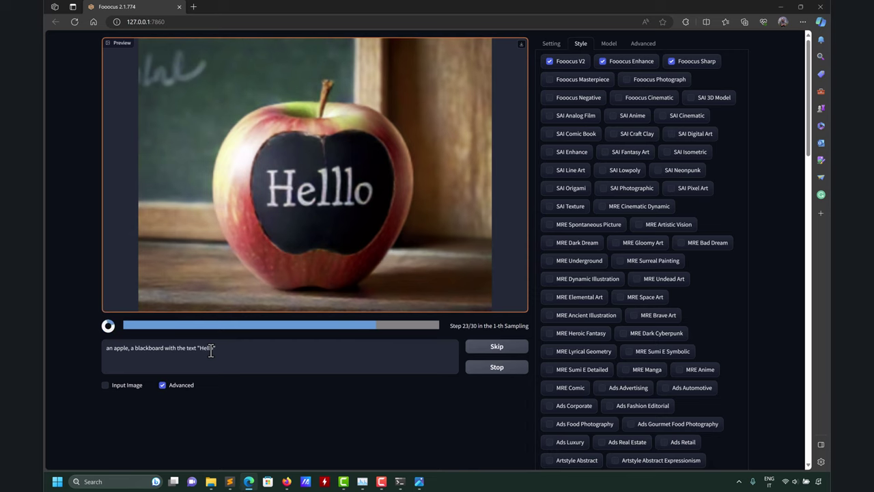
Clear the word "table" from the negative prompt in the settings and set the image number to 2
left_click(555, 45)
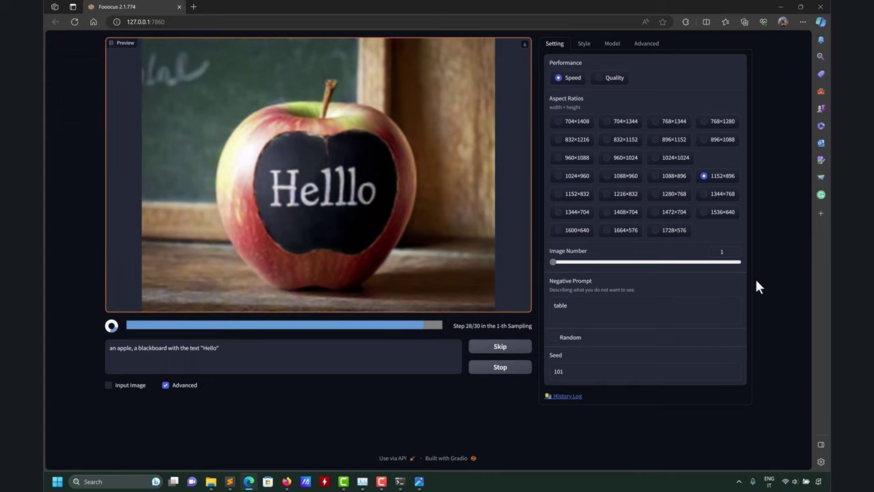
left_click(586, 305)
key("ctrl+a")
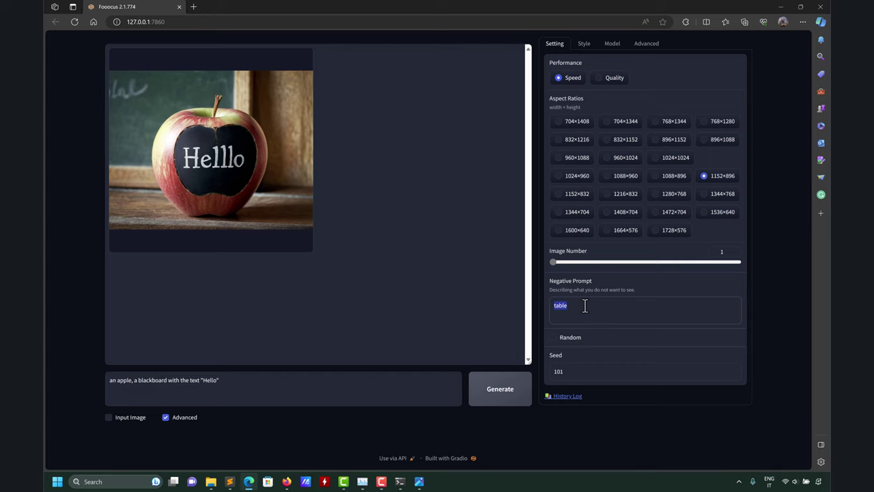
key("BackSpace")
left_click_drag(554, 262, 558, 262)
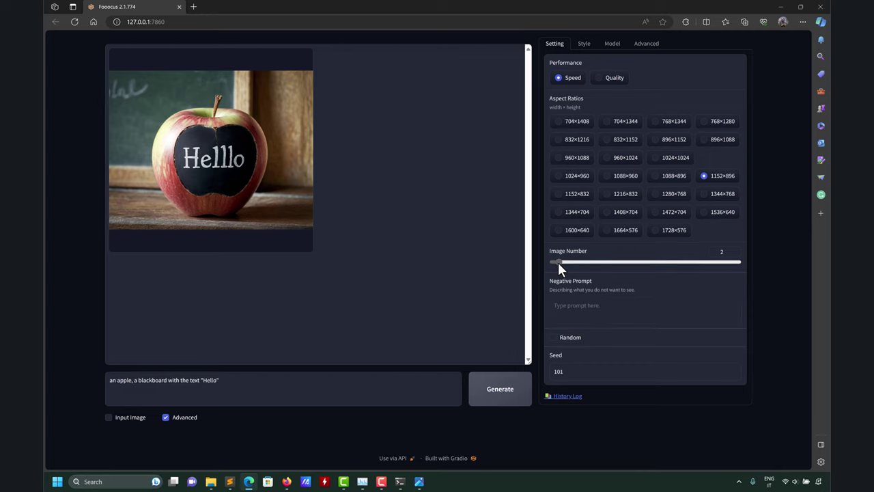
Replace the prompt with the René Magritte apple and "ceci n'est pas un pomme" blackboard prompt copied from prompts.txt in Sublime Text
left_click(230, 482)
left_click_drag(667, 268, 124, 266)
key("ctrl+c")
left_click(366, 5)
left_click(236, 388)
key("ctrl+a")
key("ctrl+v")
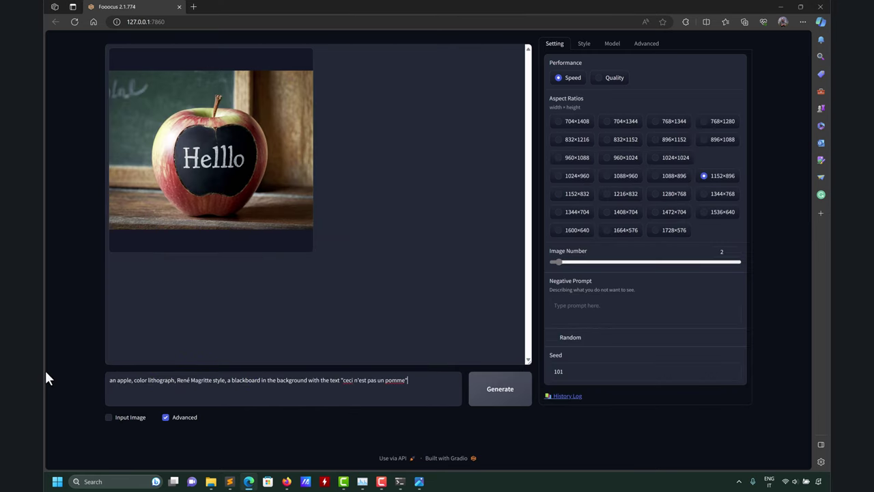
Generate the Magritte-style apple images with a random seed and check the GPU performance in Task Manager
left_click(133, 381)
left_click(555, 339)
left_click(501, 390)
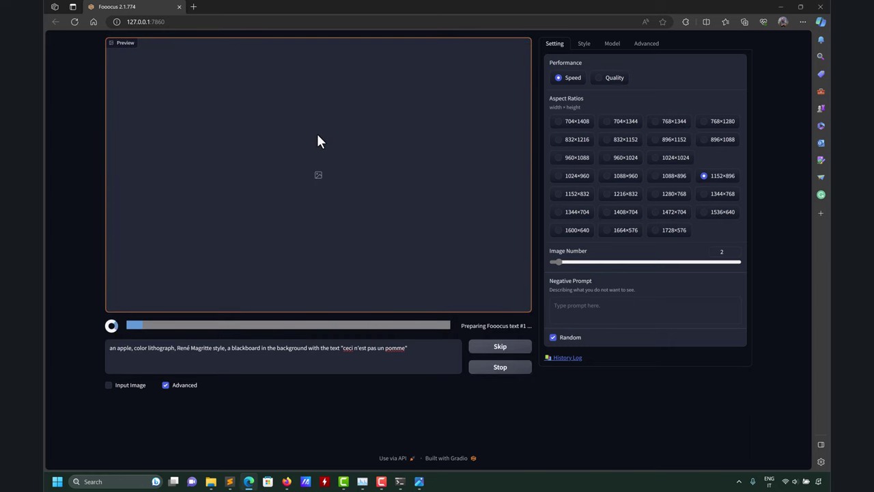
key("ctrl+shift+Escape")
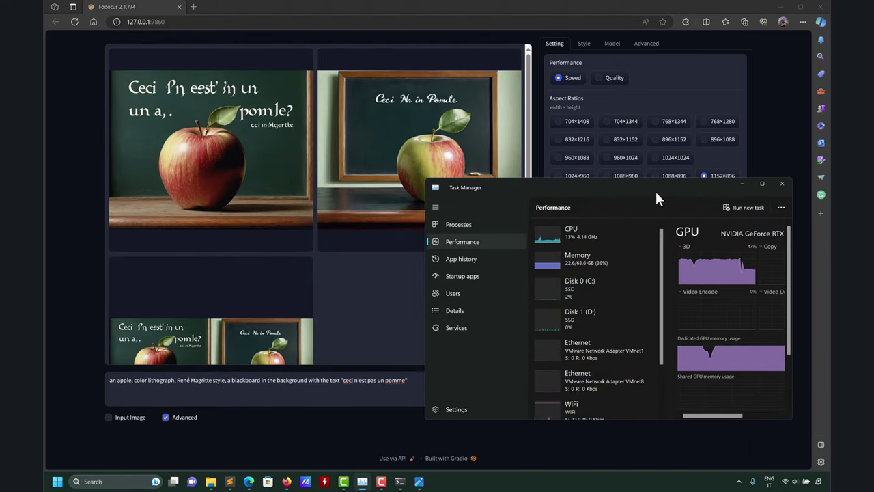
left_click(743, 183)
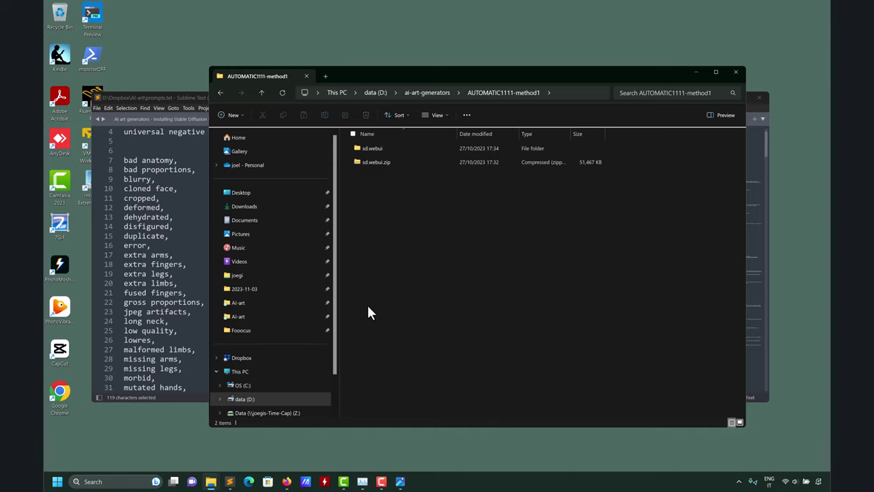
Run update.bat from the sd.webui folder of AUTOMATIC1111-method1 and dismiss its console once the update ends
double_click(383, 149)
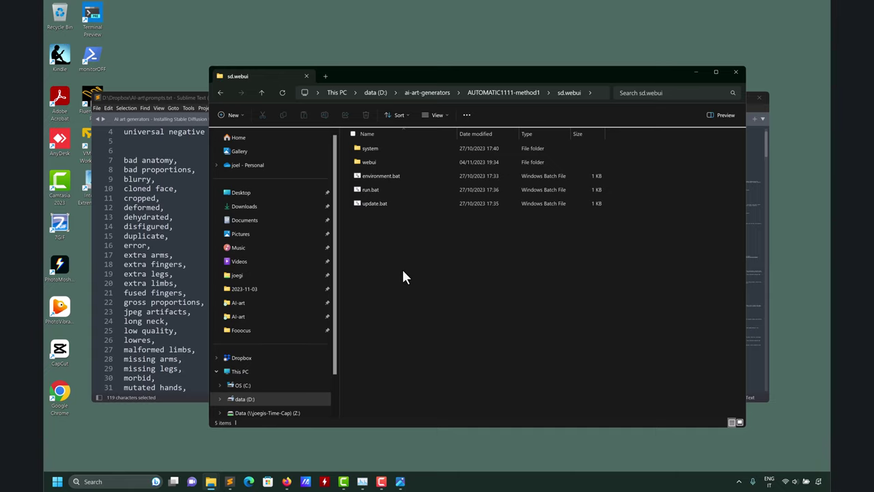
left_click(378, 205)
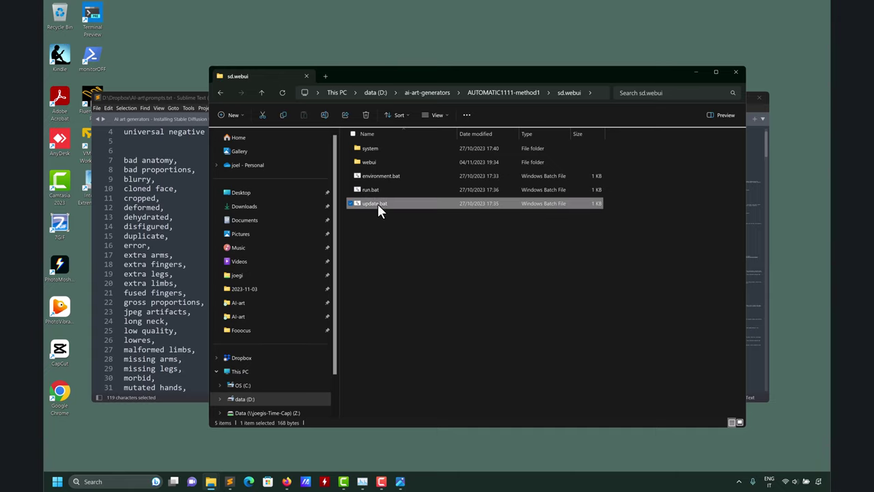
double_click(378, 203)
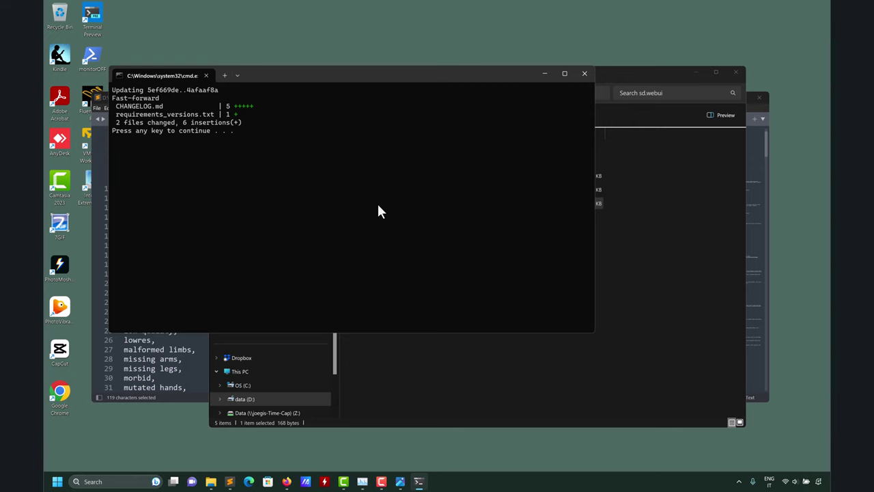
key("Return")
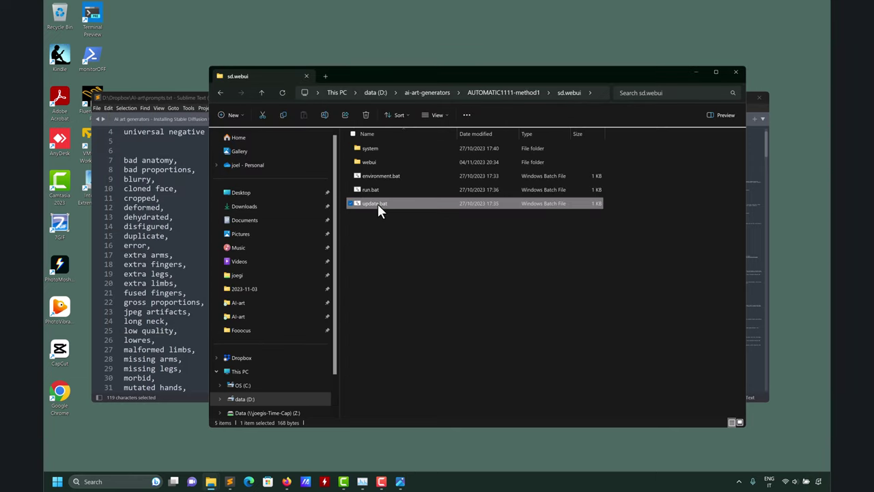
Launch the Stable Diffusion web UI with run.bat and minimize its browser window once it has loaded
left_click(398, 251)
double_click(375, 189)
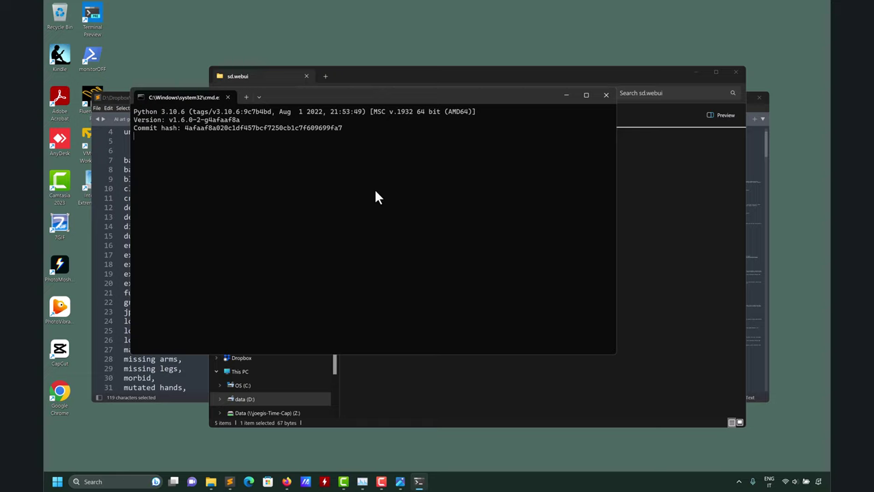
left_click(629, 74)
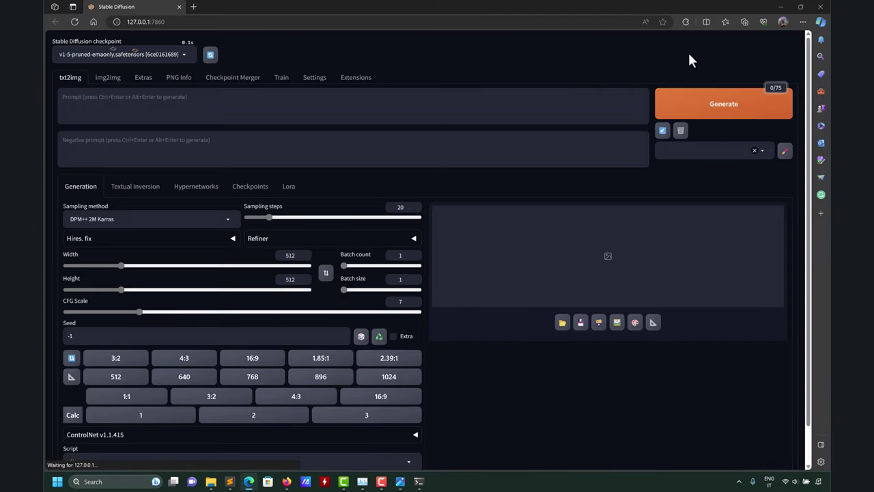
left_click(780, 6)
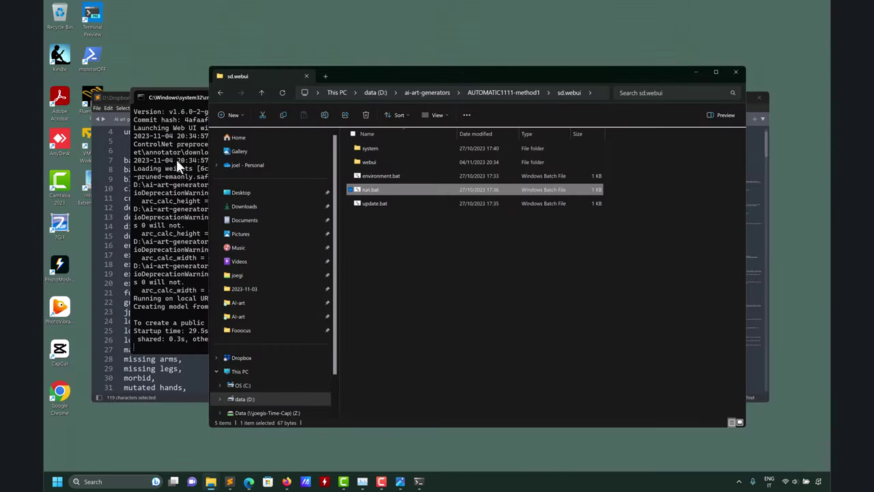
Enlarge the web UI's console window to read the startup log, then minimize it
left_click(165, 167)
left_click(588, 94)
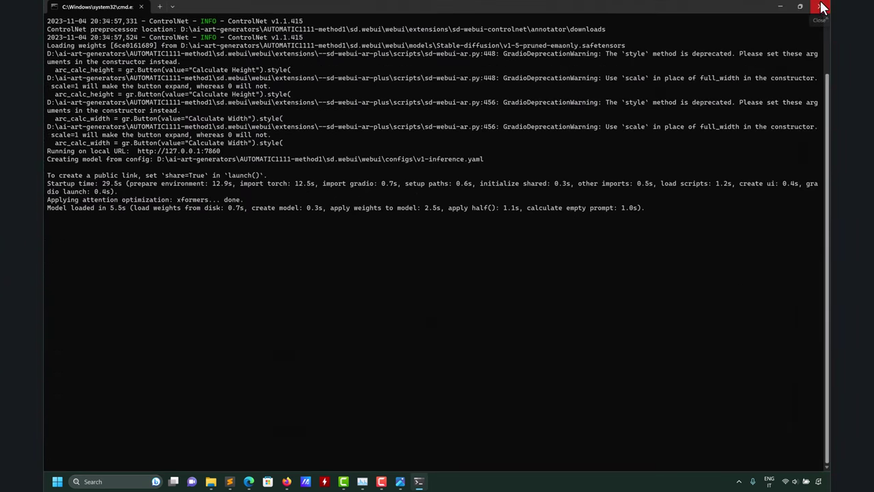
left_click(781, 7)
Maximize the sd.webui folder window and look through the contents of its system and webui folders
left_click(719, 72)
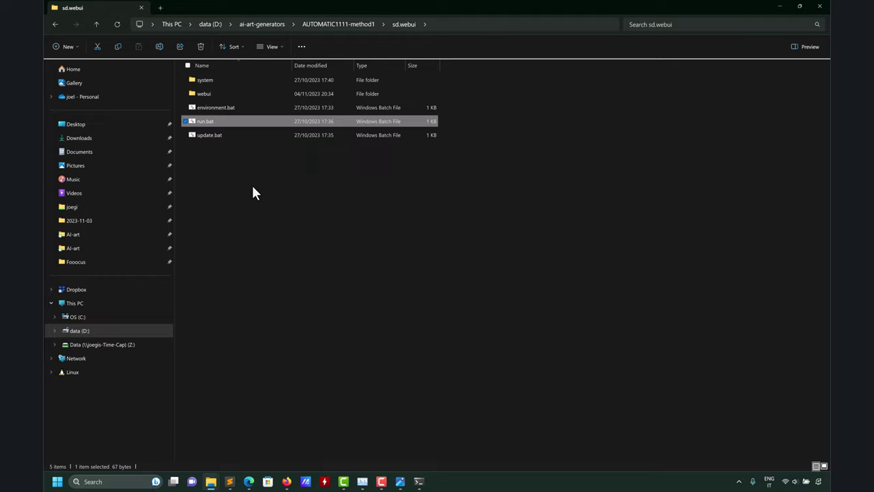
double_click(210, 80)
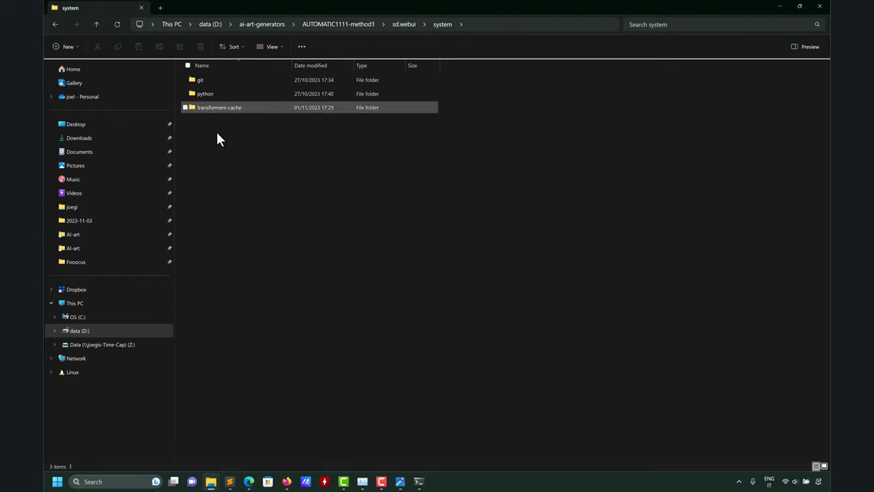
left_click(98, 23)
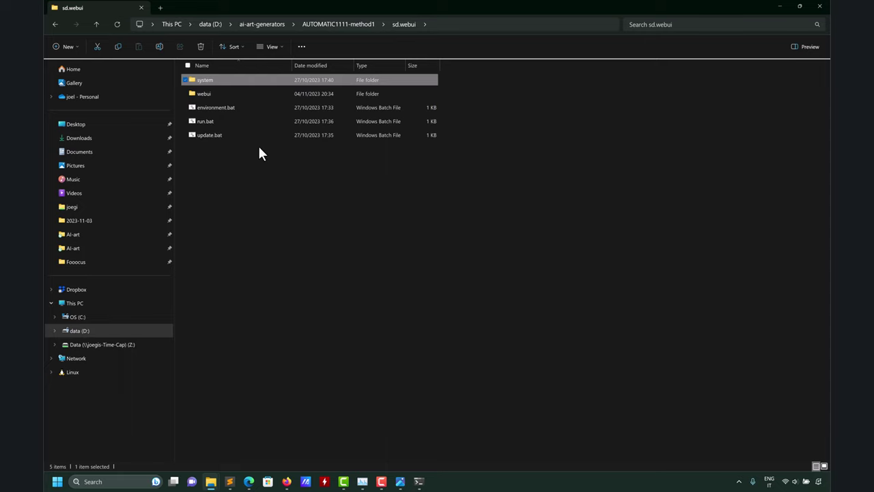
double_click(209, 96)
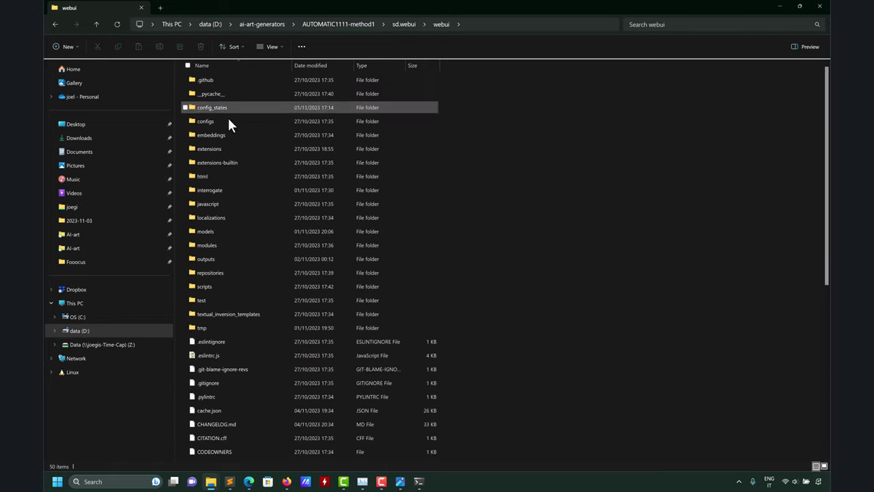
scroll(502, 215, "down", 7)
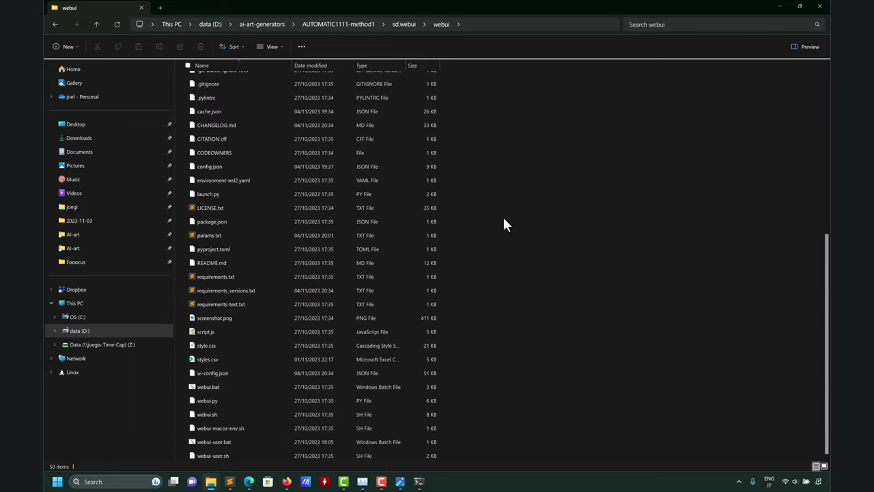
scroll(504, 220, "up", 7)
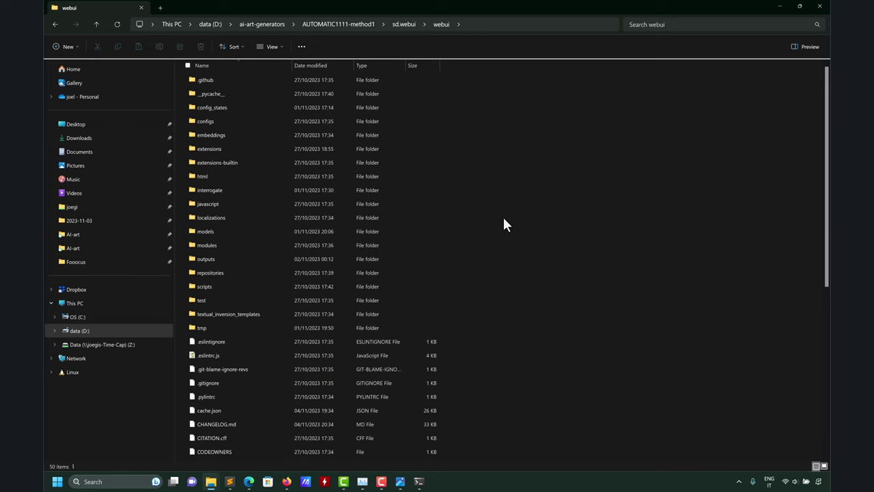
Inspect the Stable-diffusion, Lora and ControlNet subfolders inside the webui models folder
double_click(211, 232)
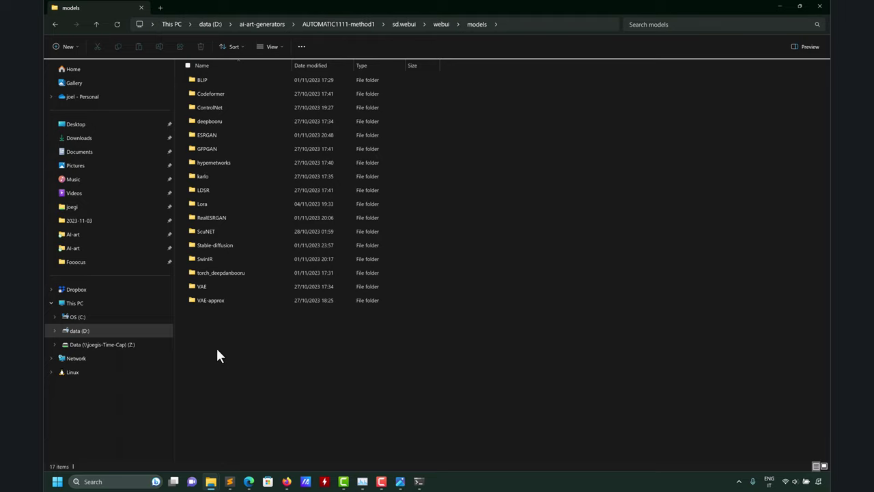
double_click(208, 246)
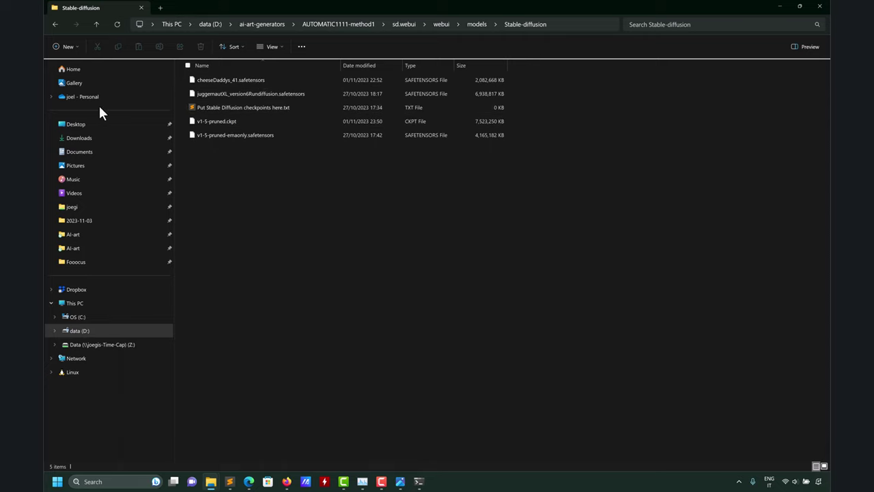
left_click(96, 25)
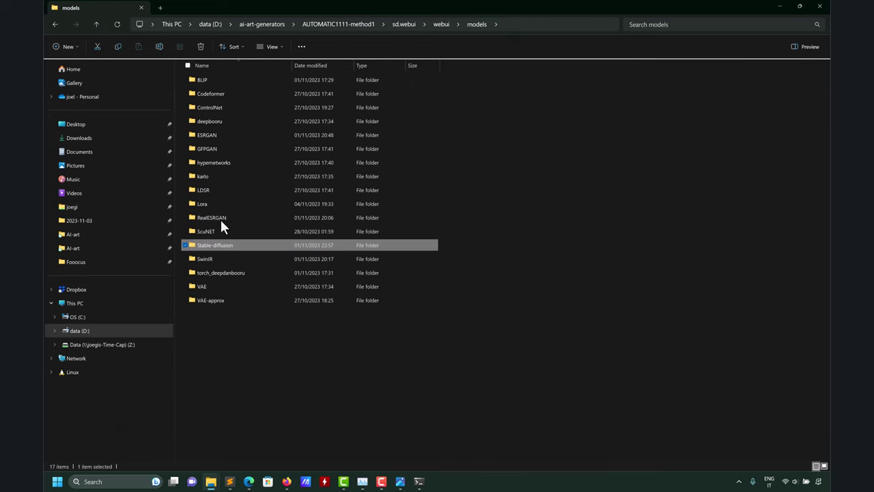
double_click(209, 205)
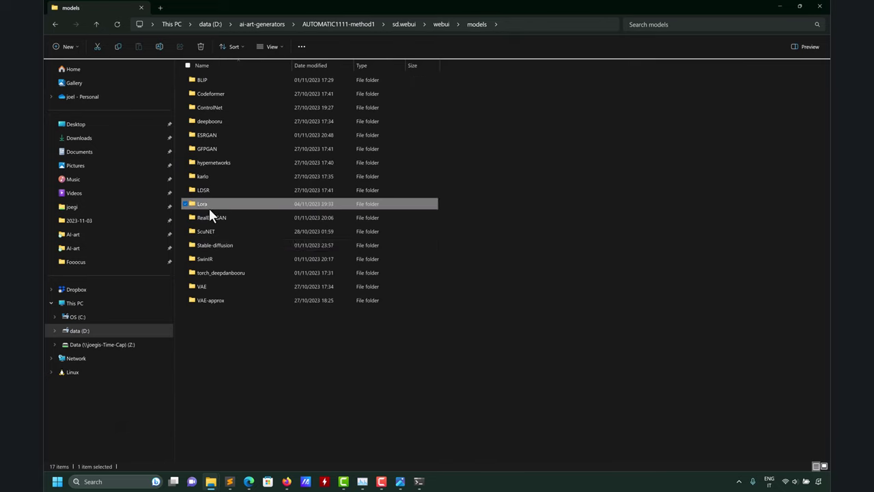
left_click(96, 24)
double_click(208, 105)
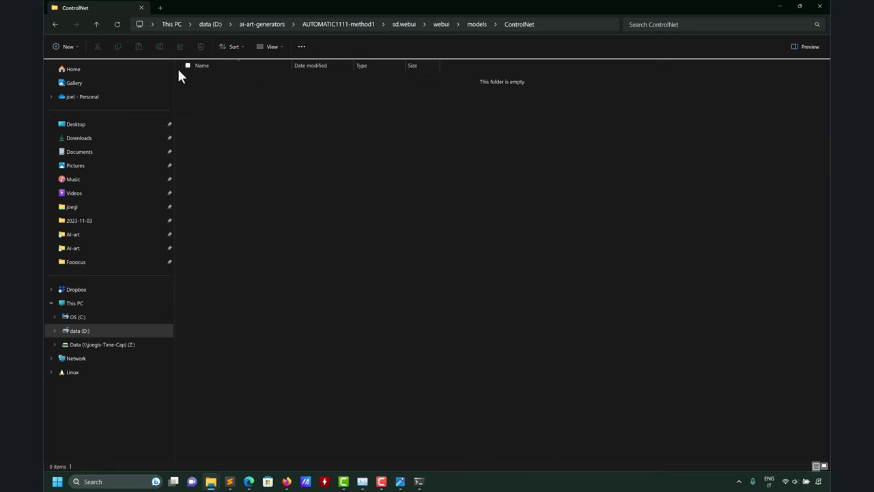
left_click(97, 24)
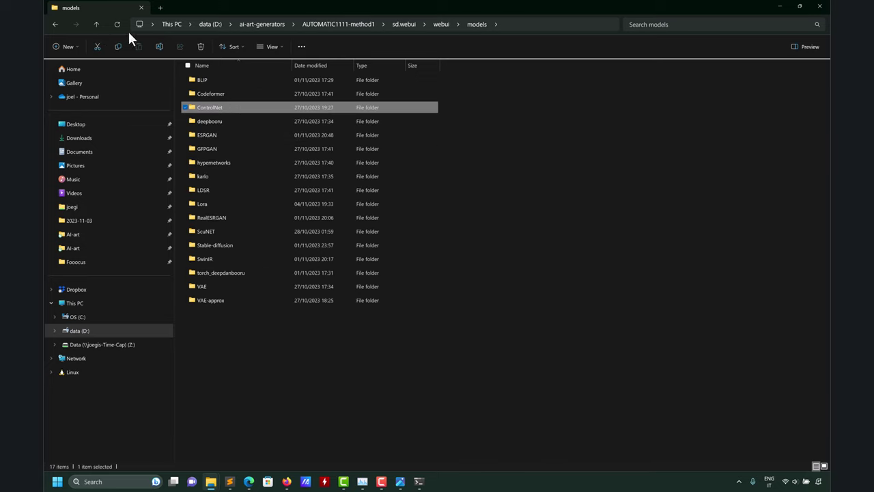
Return to the webui folder and look through the Python files in its modules folder for paths.py
left_click(98, 24)
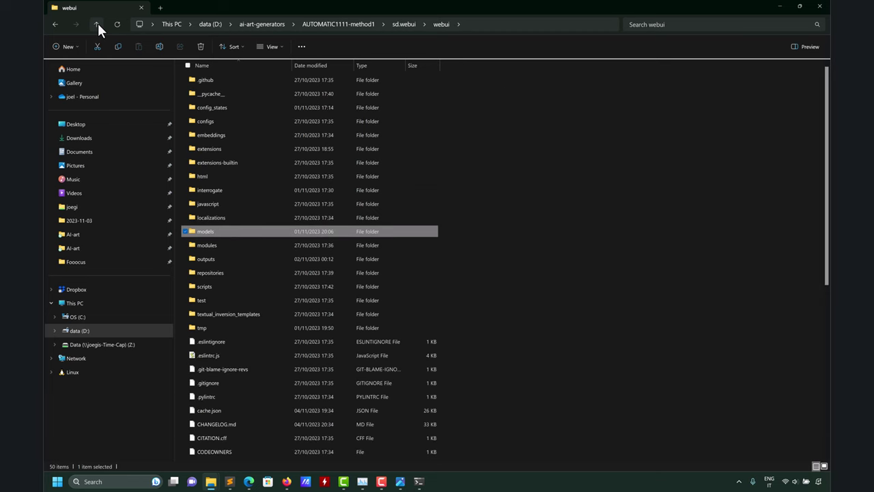
double_click(211, 246)
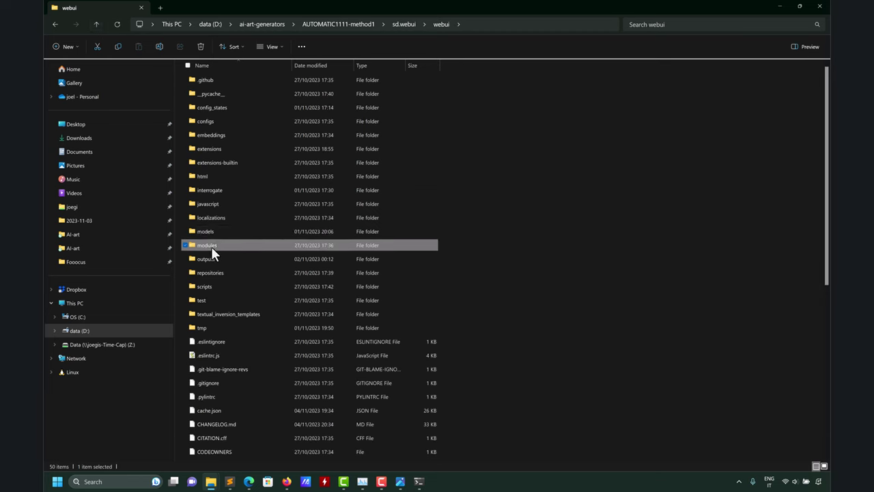
scroll(240, 351, "down", 20)
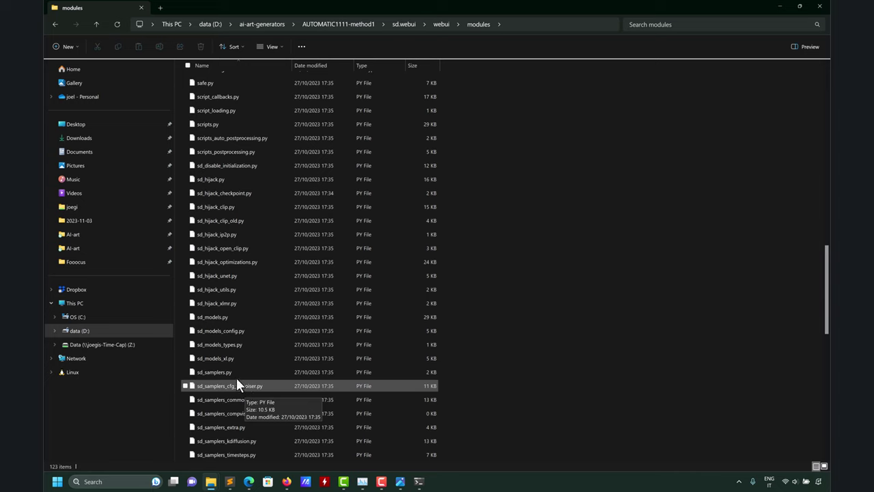
scroll(240, 358, "up", 7)
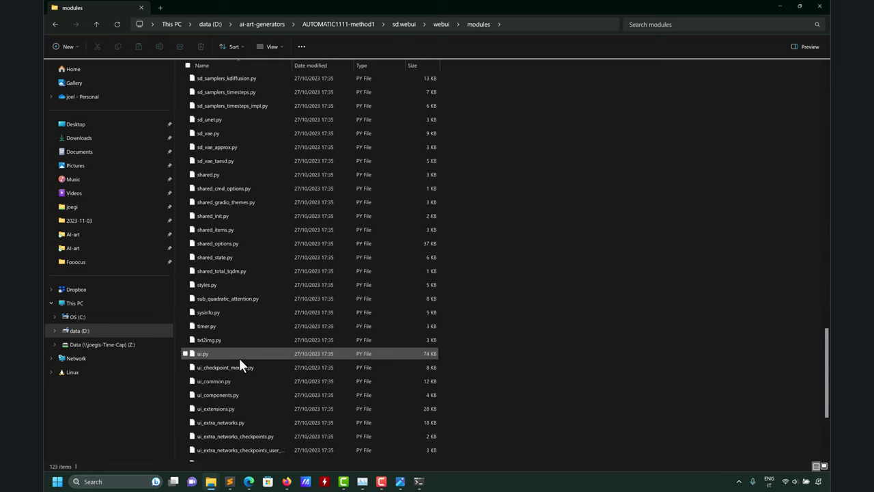
scroll(239, 357, "up", 8)
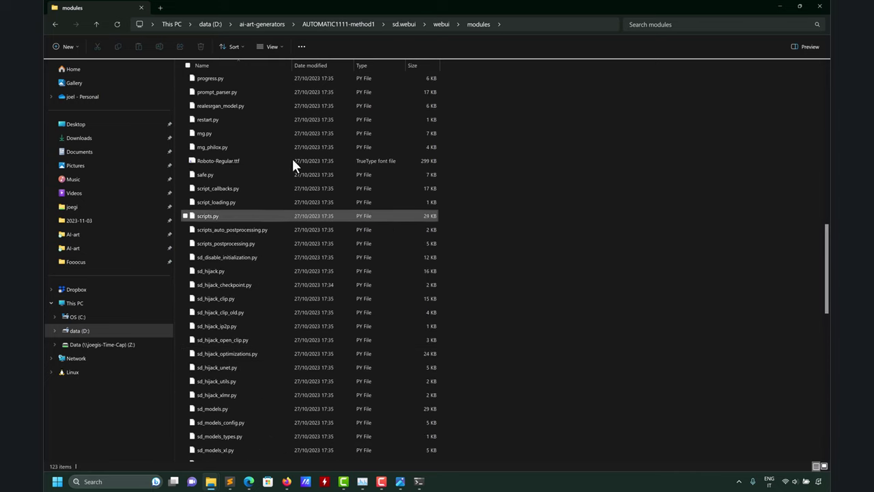
scroll(228, 237, "up", 3)
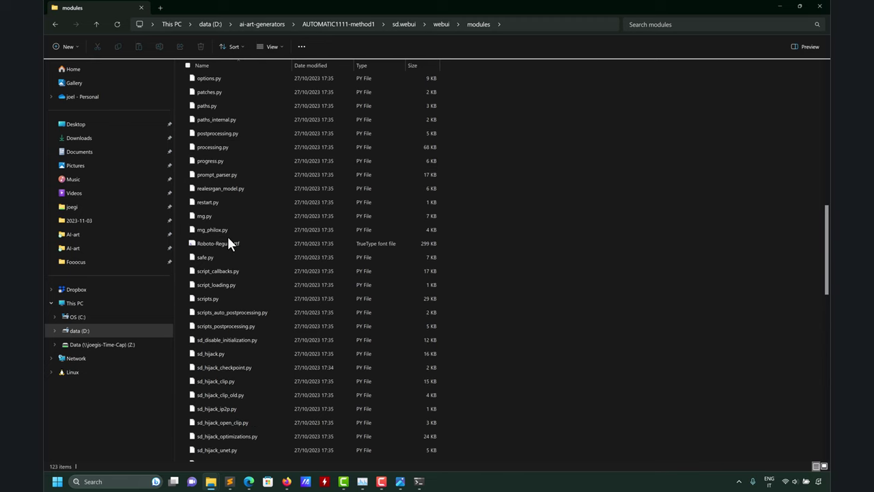
Switch to Sublime Text, open paths.py from the modules folder in it and examine the Stable Diffusion path definitions
left_click(229, 482)
left_click_drag(311, 98, 581, 74)
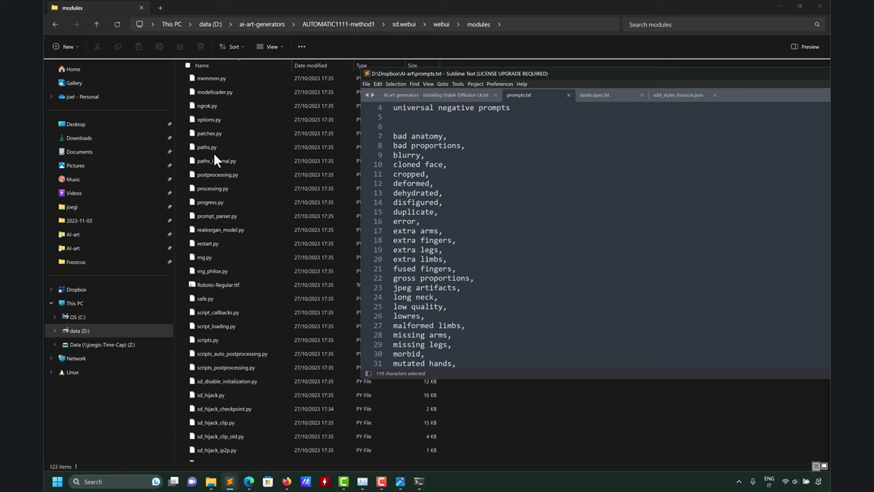
left_click_drag(209, 148, 662, 177)
left_click_drag(638, 74, 341, 58)
scroll(413, 186, "down", 6)
scroll(414, 186, "up", 12)
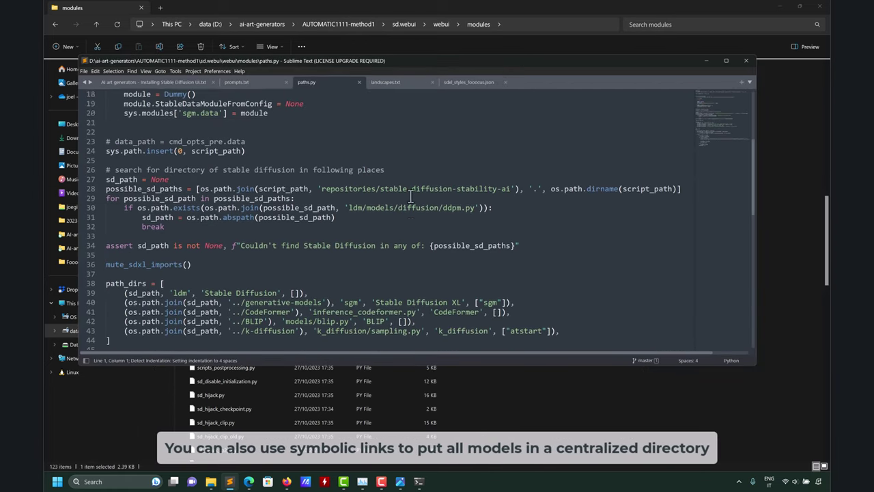
Read the rest of paths.py, close the file and minimize Sublime Text
scroll(410, 120, "down", 9)
scroll(410, 121, "down", 4)
left_click(359, 82)
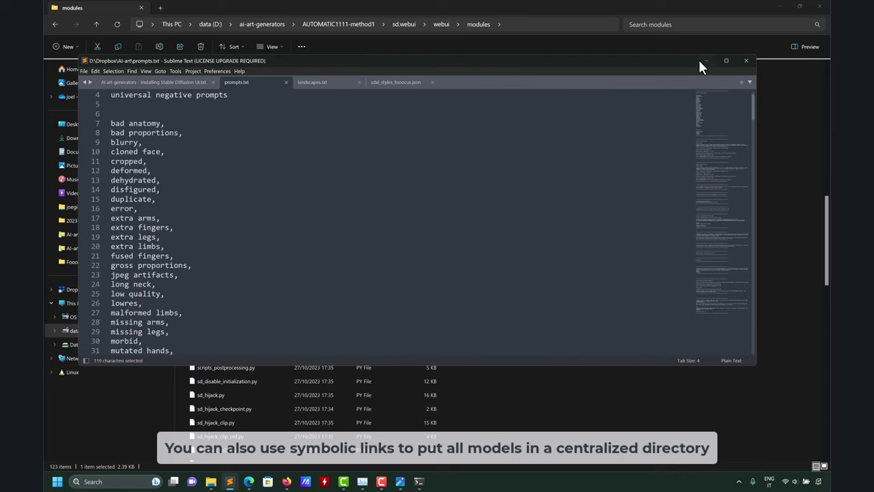
left_click(705, 61)
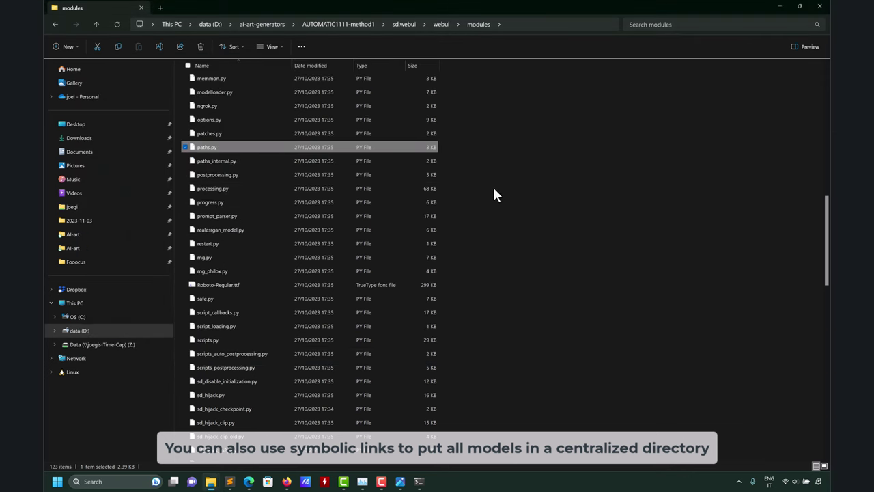
Return to the webui folder and inspect the models folder of the sd-webui-controlnet extension
scroll(466, 210, "up", 14)
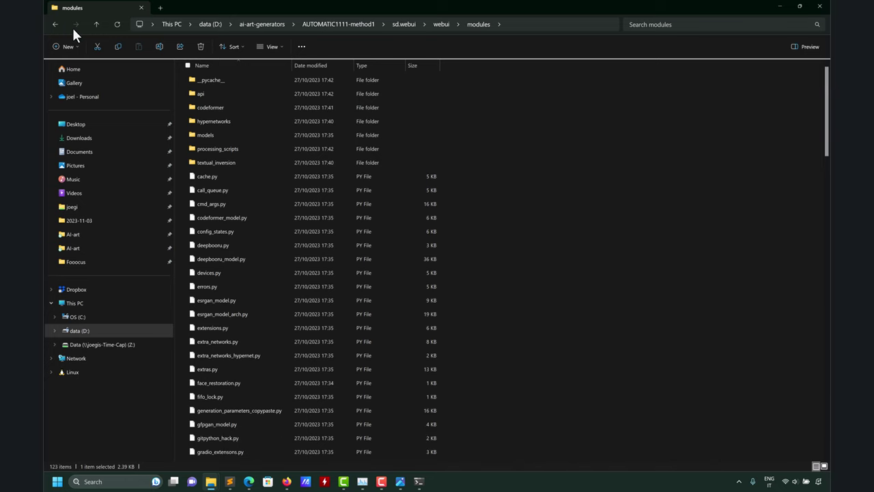
left_click(95, 23)
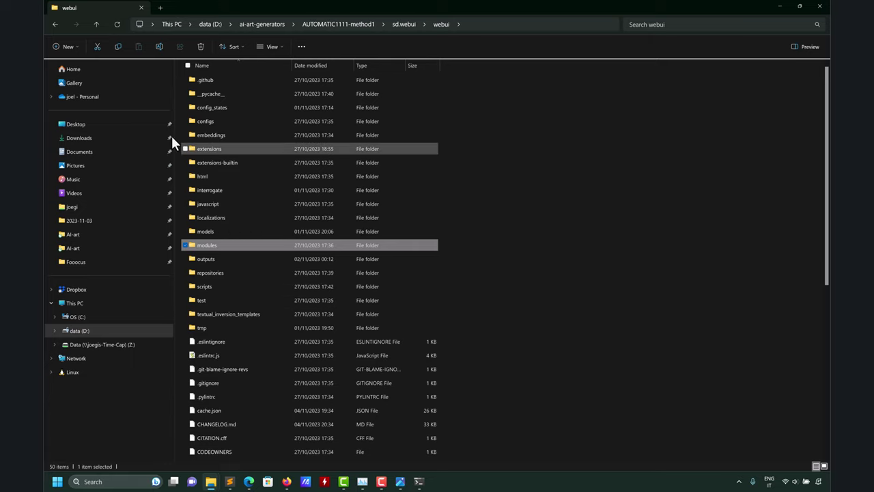
double_click(216, 148)
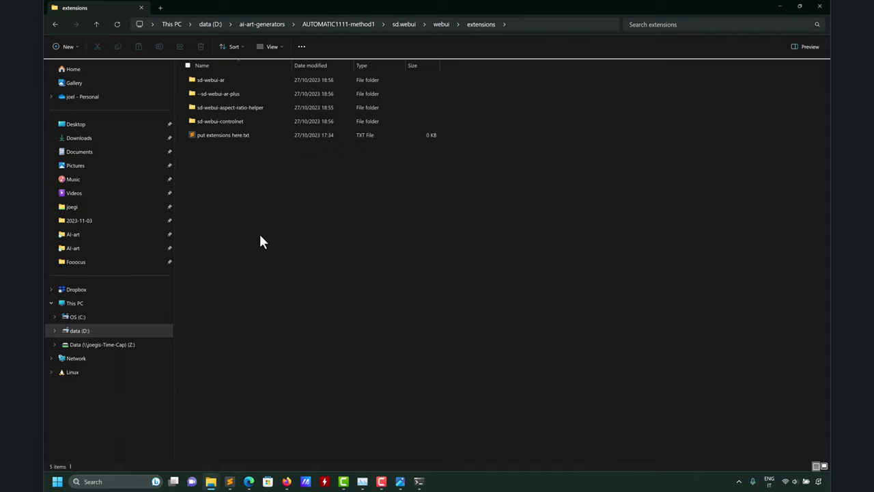
left_click(215, 119)
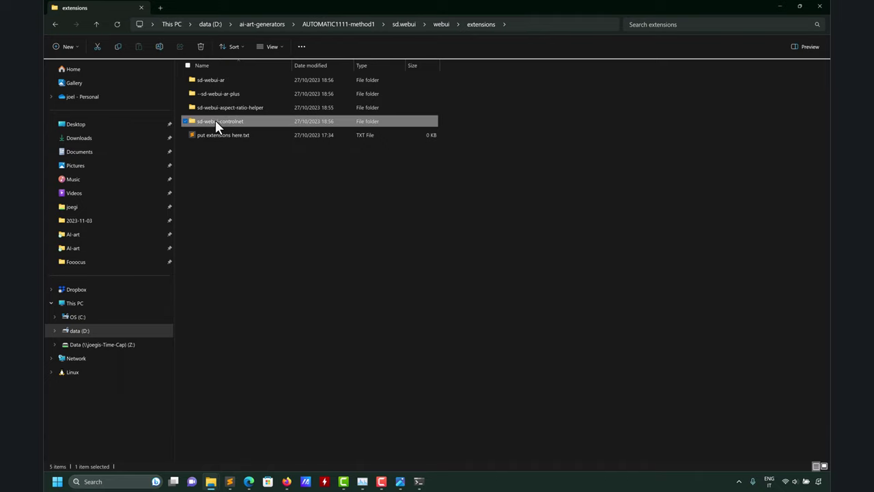
double_click(215, 120)
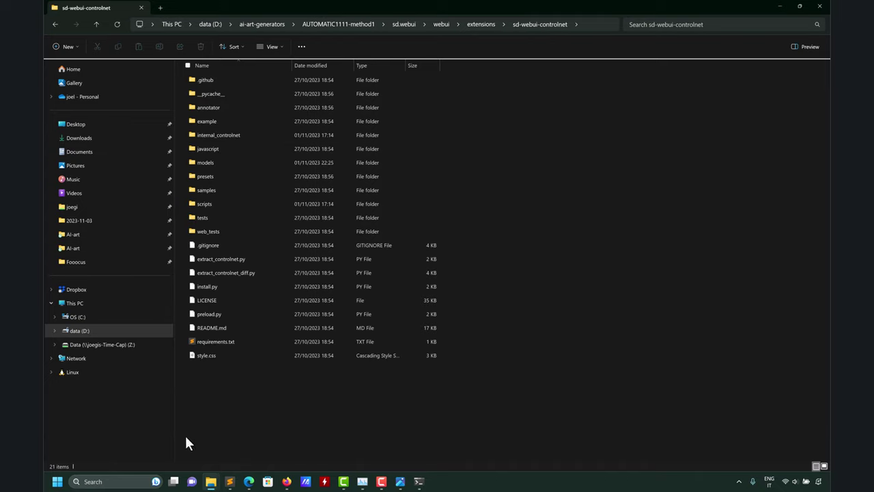
double_click(214, 161)
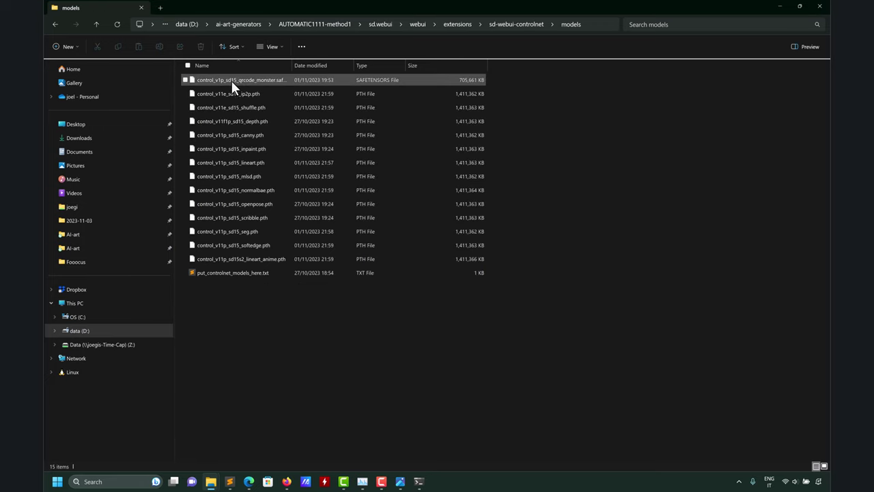
Go back to the webui folder, check the properties of its outputs folder and view the subfolders inside
left_click(97, 24)
left_click(97, 24)
left_click(97, 24)
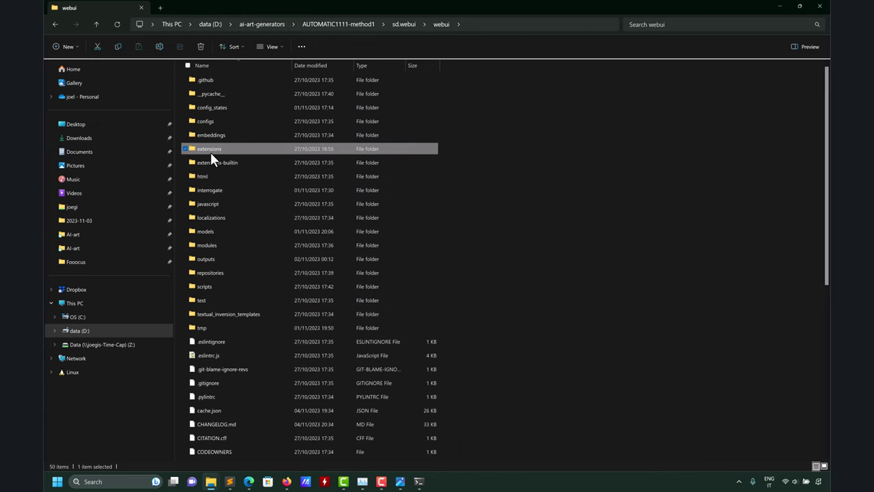
left_click(210, 258)
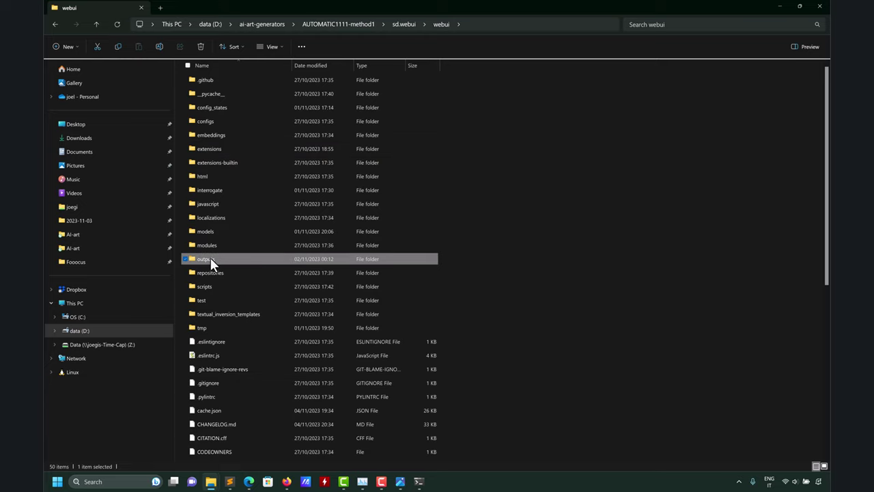
right_click(211, 258)
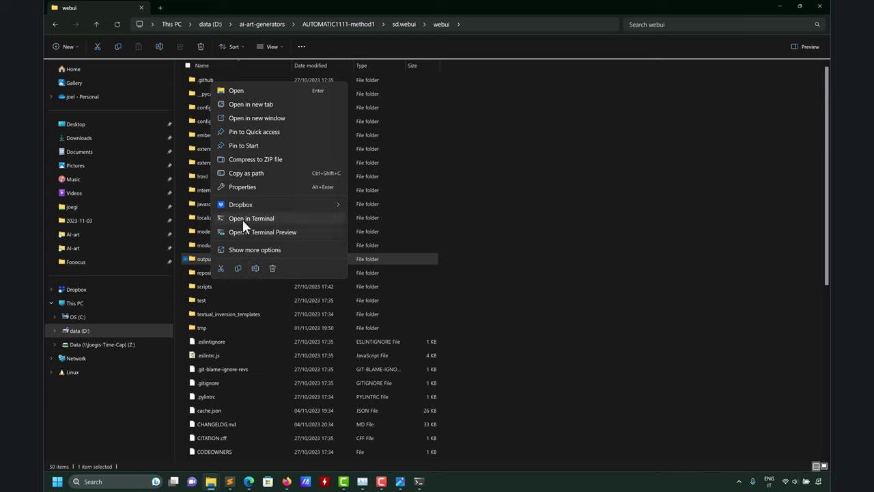
left_click(244, 186)
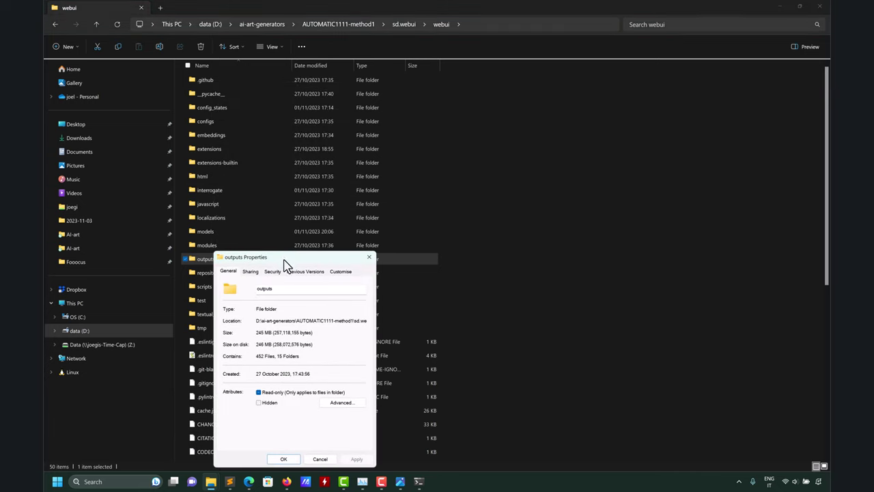
left_click_drag(286, 265, 372, 136)
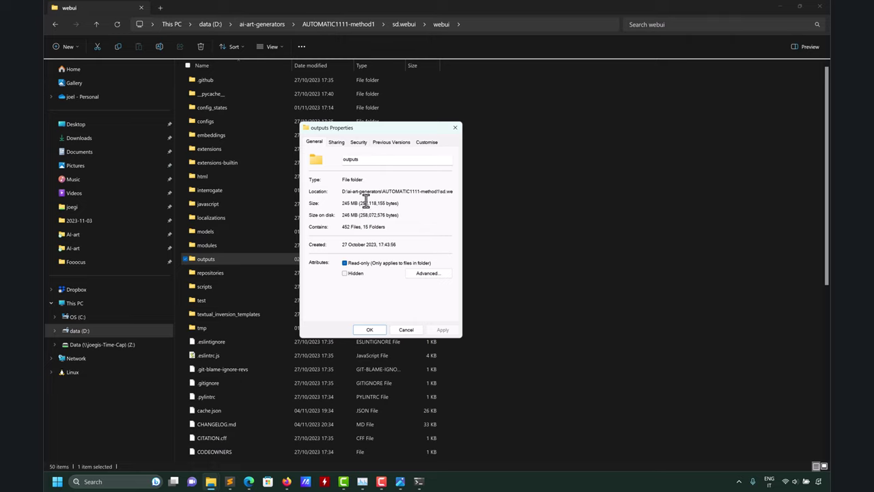
left_click(406, 330)
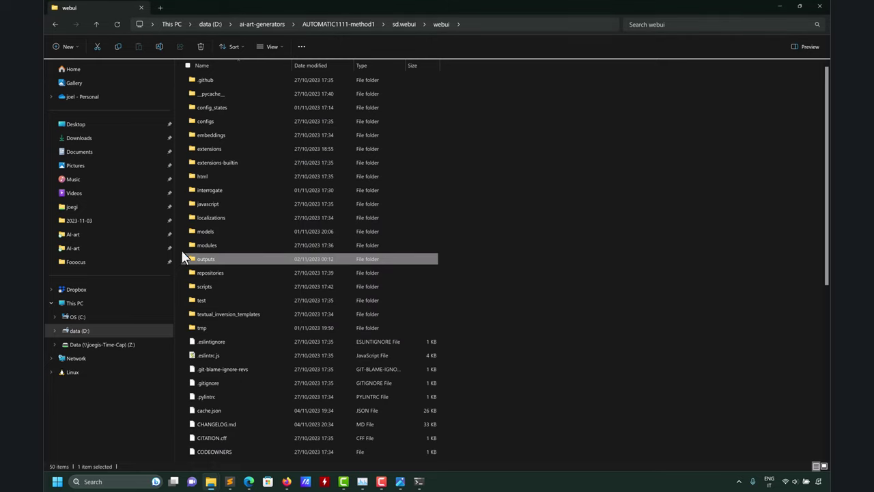
double_click(202, 255)
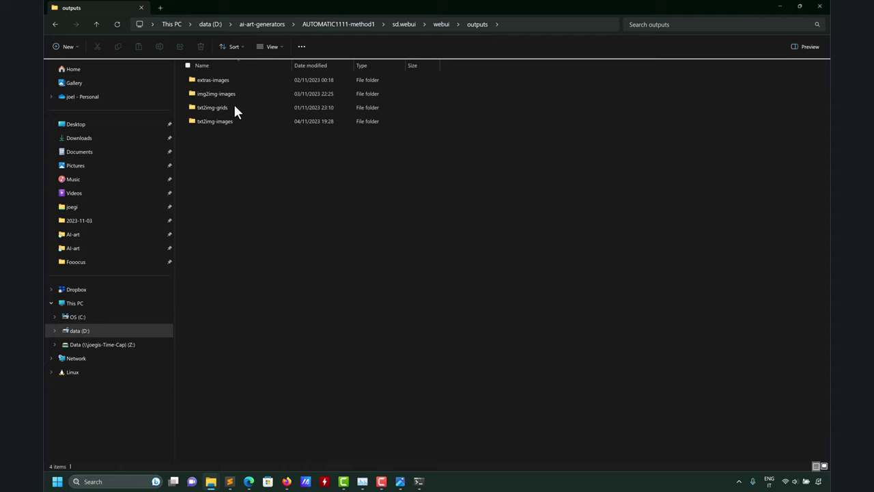
Return to the webui folder, find styles.csv and open it in Sublime Text
left_click(94, 23)
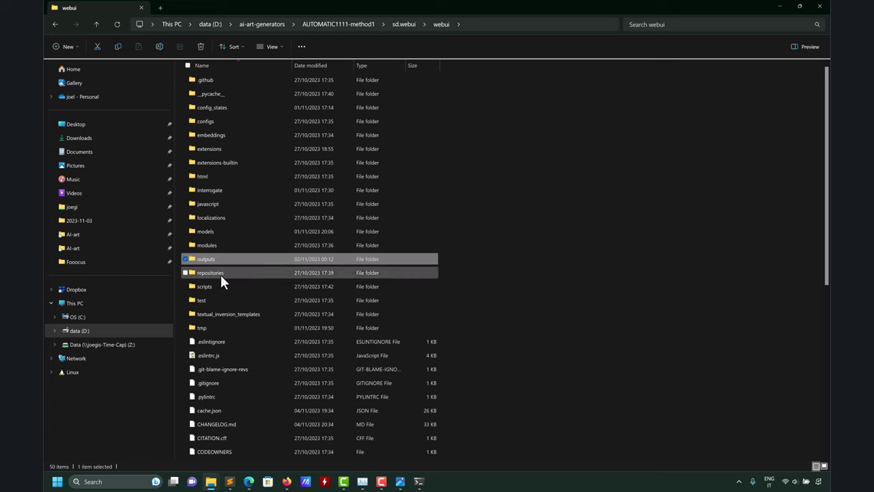
scroll(224, 281, "down", 3)
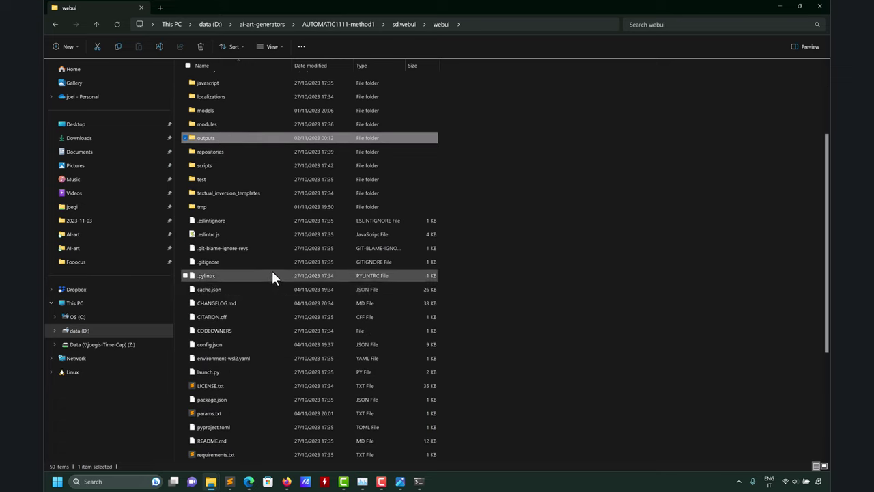
scroll(272, 274, "down", 3)
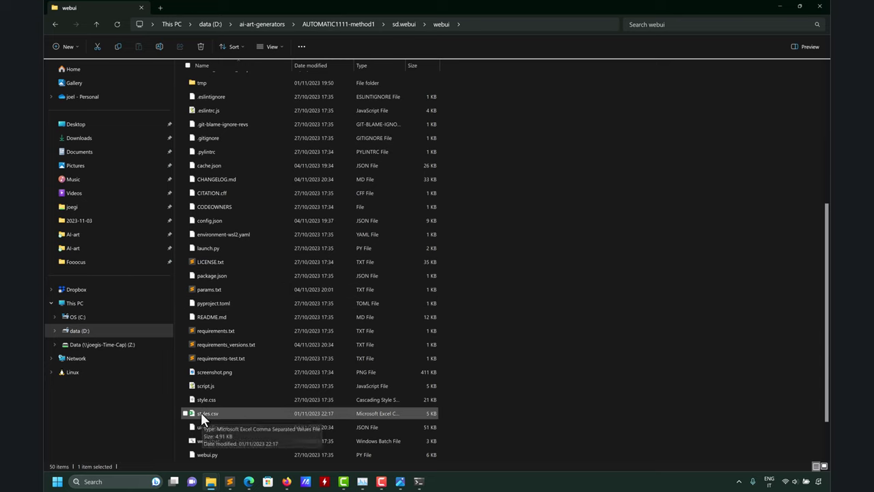
left_click(231, 482)
left_click_drag(349, 56, 451, 41)
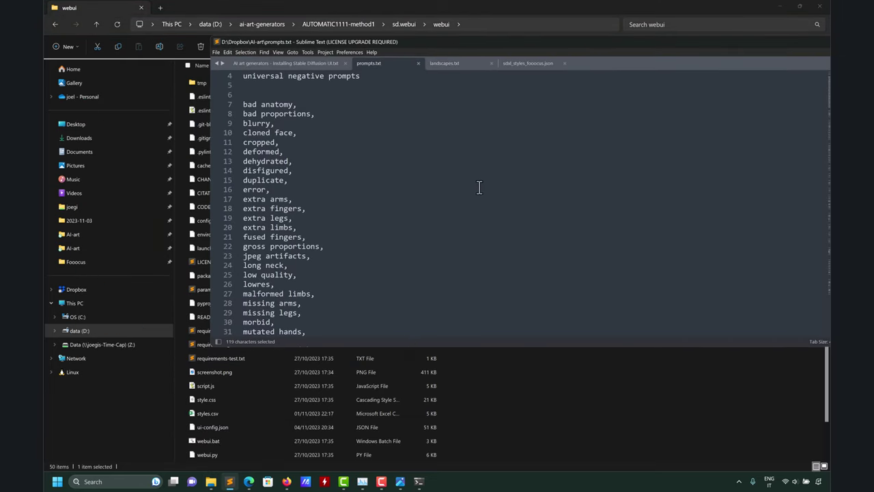
left_click_drag(205, 413, 432, 161)
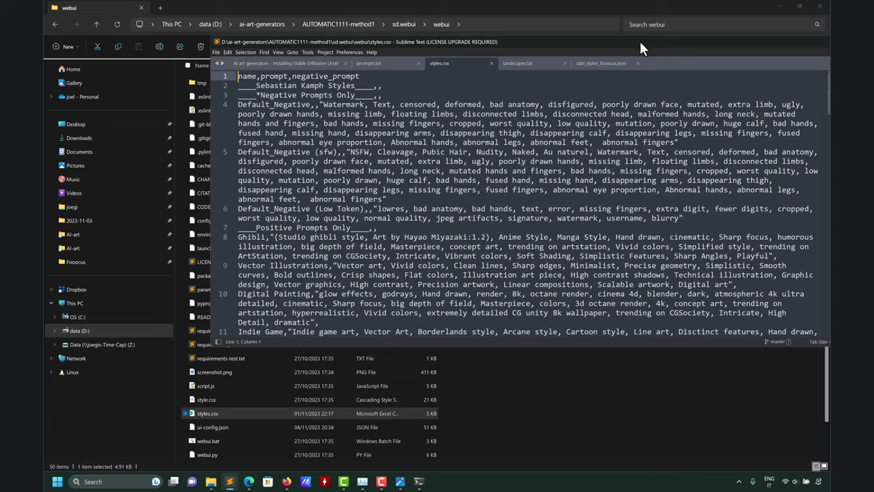
left_click_drag(640, 42, 526, 43)
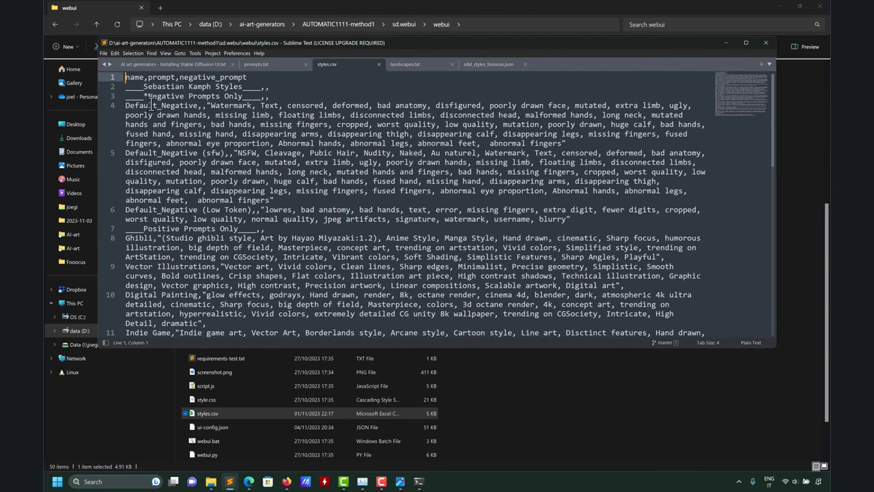
Read through the negative, positive and add-on styles in styles.csv, close the file and minimize Sublime Text
left_click_drag(213, 87, 145, 87)
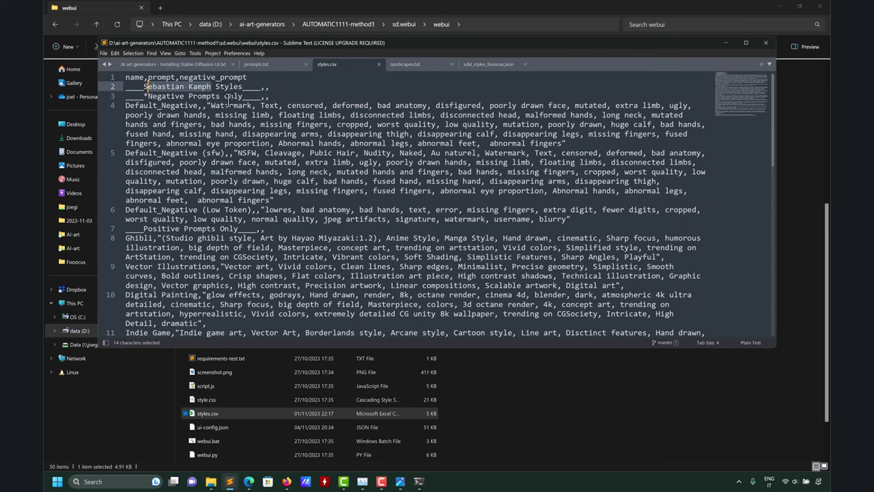
scroll(229, 102, "down", 1)
scroll(264, 164, "up", 1)
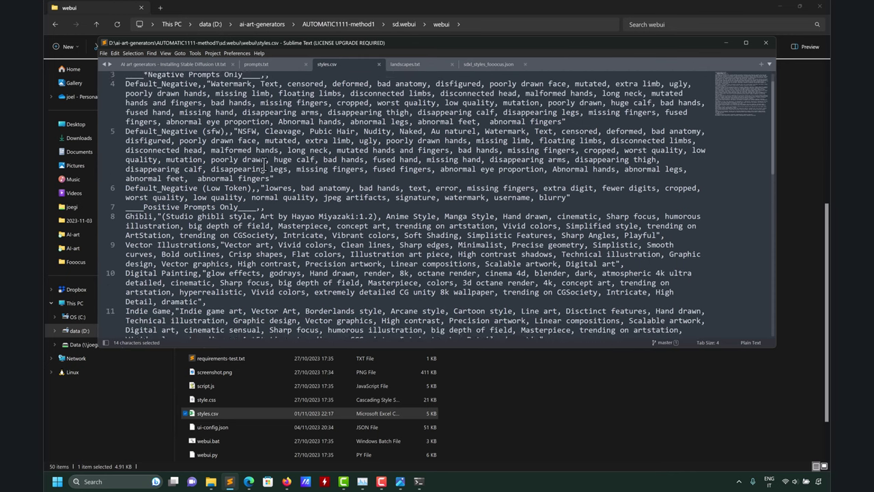
scroll(266, 164, "down", 15)
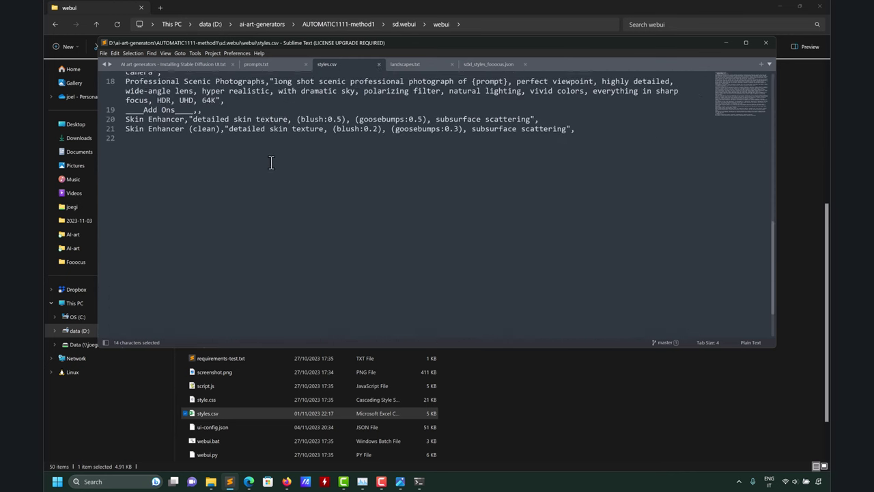
scroll(271, 162, "up", 6)
scroll(274, 162, "up", 5)
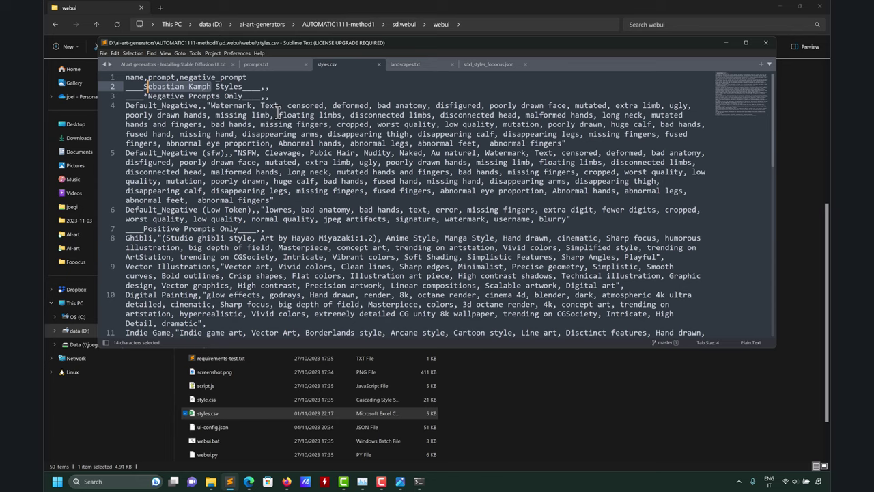
left_click(379, 64)
left_click(725, 42)
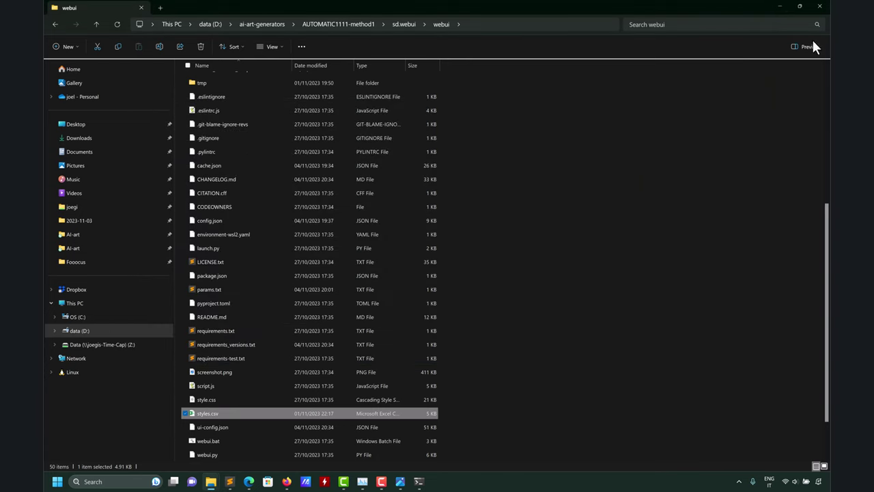
Minimize the webui folder window, switch to the Stable Diffusion web UI in Edge and view the available checkpoints
left_click(780, 7)
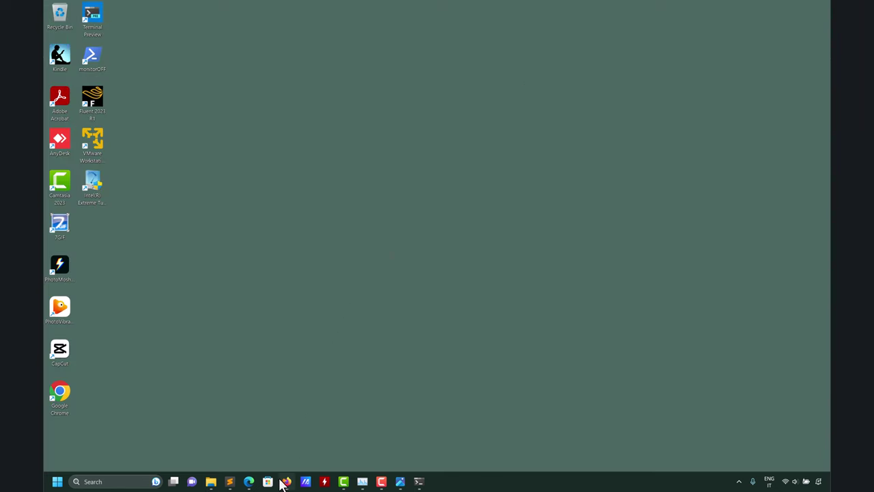
left_click(250, 482)
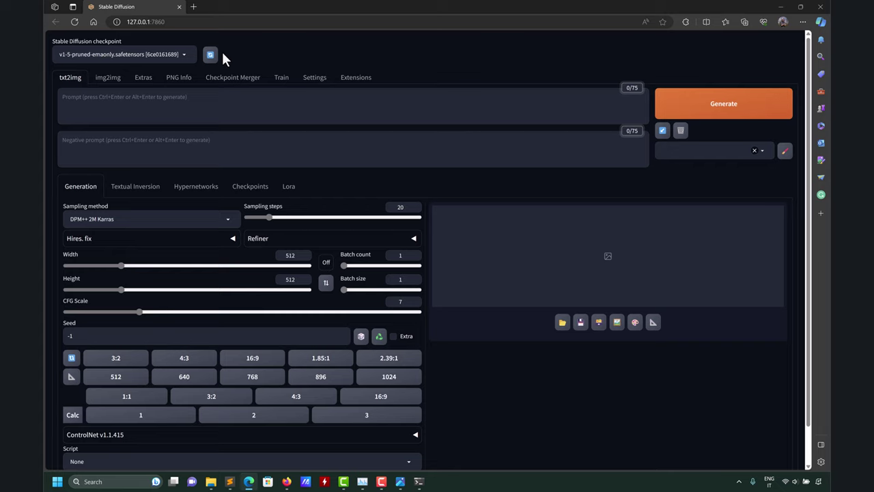
left_click(183, 57)
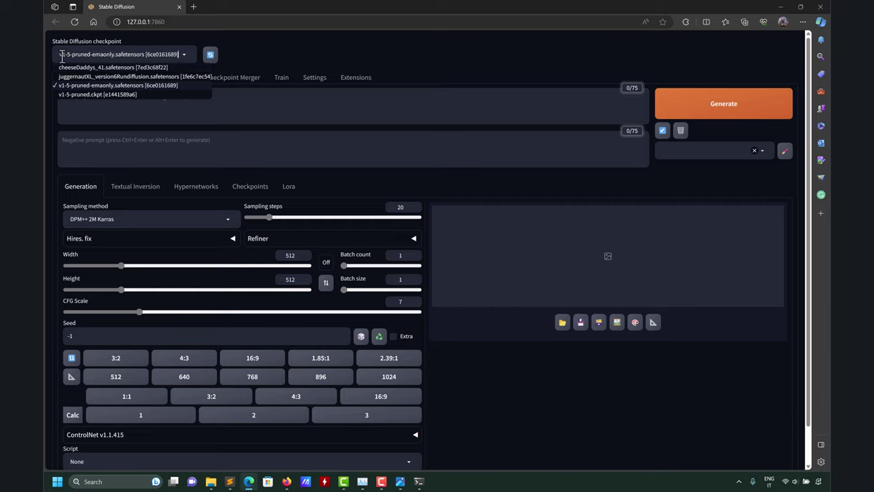
left_click(371, 44)
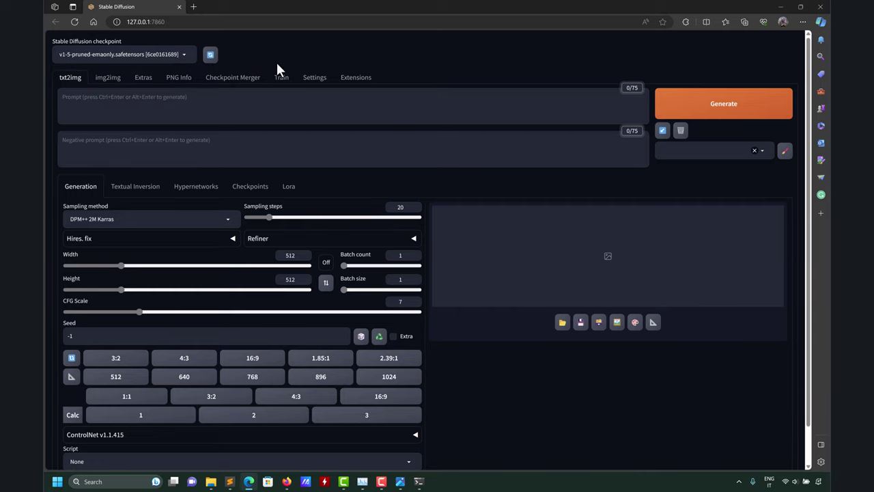
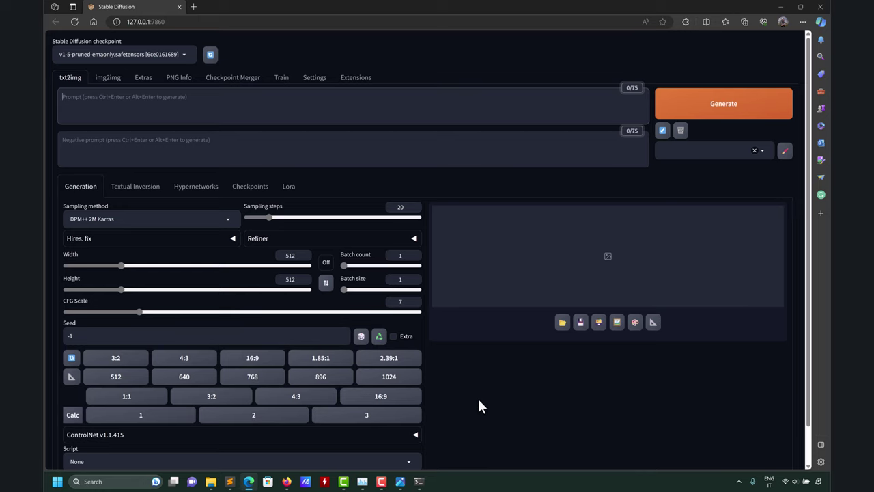
Look over the whole txt2img page and the img2img page, ending back on txt2img
scroll(455, 381, "down", 2)
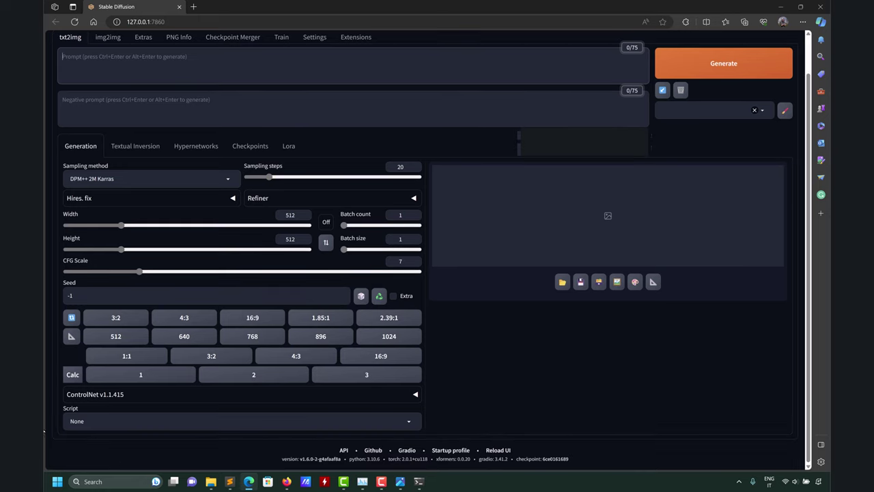
scroll(512, 379, "up", 2)
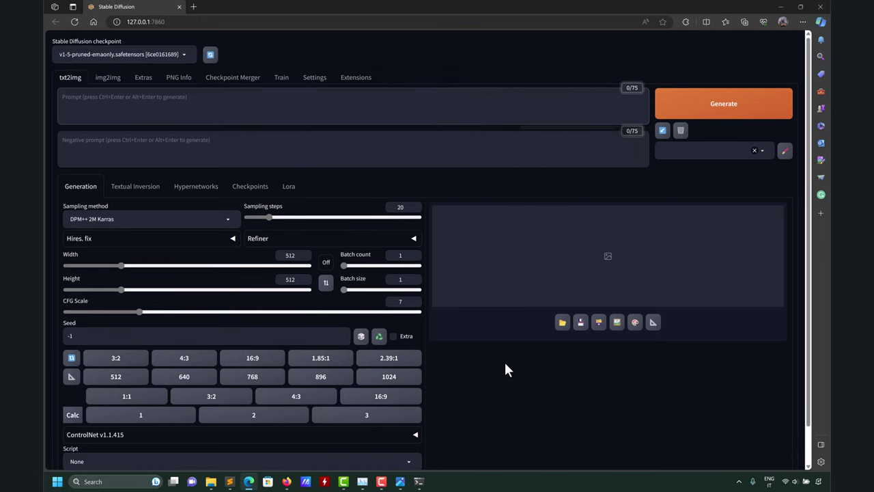
left_click(108, 81)
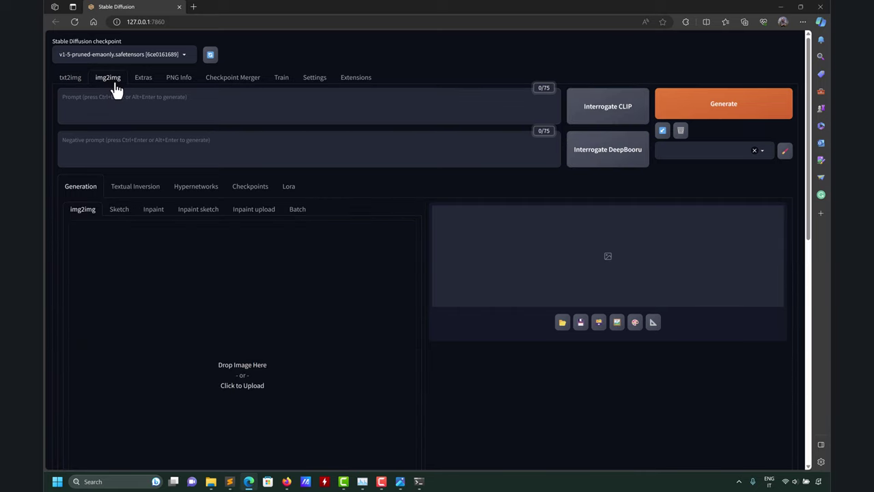
left_click(75, 80)
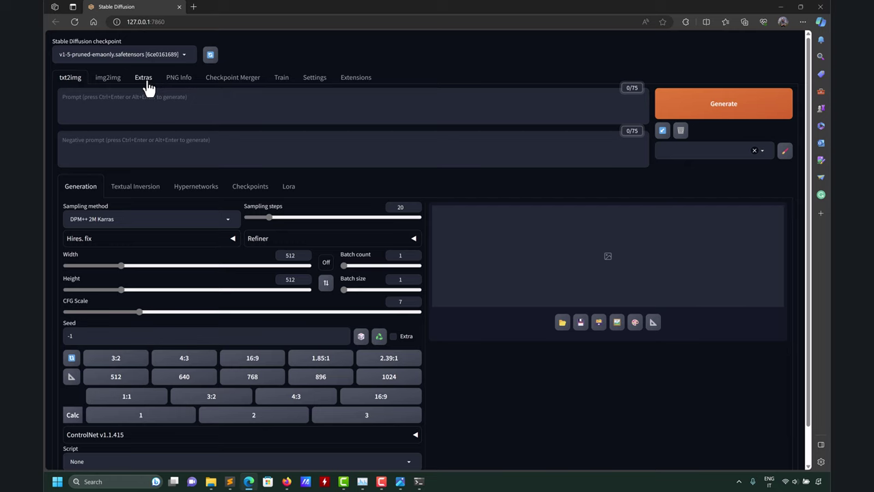
View the Extras page of the web UI and open the PNG Info page
left_click(145, 82)
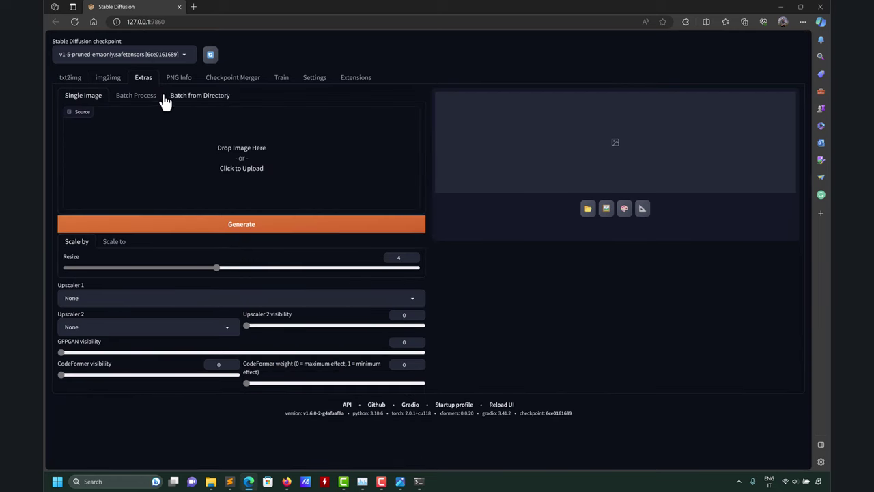
left_click(180, 81)
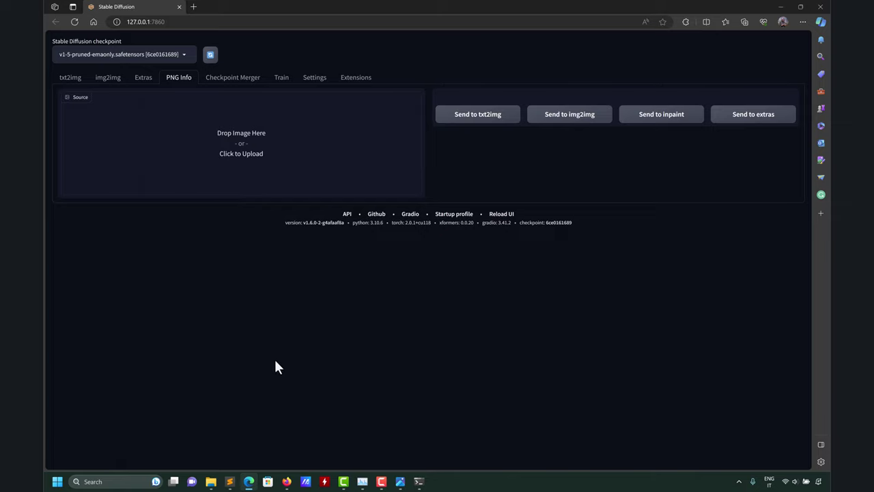
Switch to the webui folder in File Explorer and open its outputs, txt2img-images, 2023-11-04 subfolder
mouse_move(212, 482)
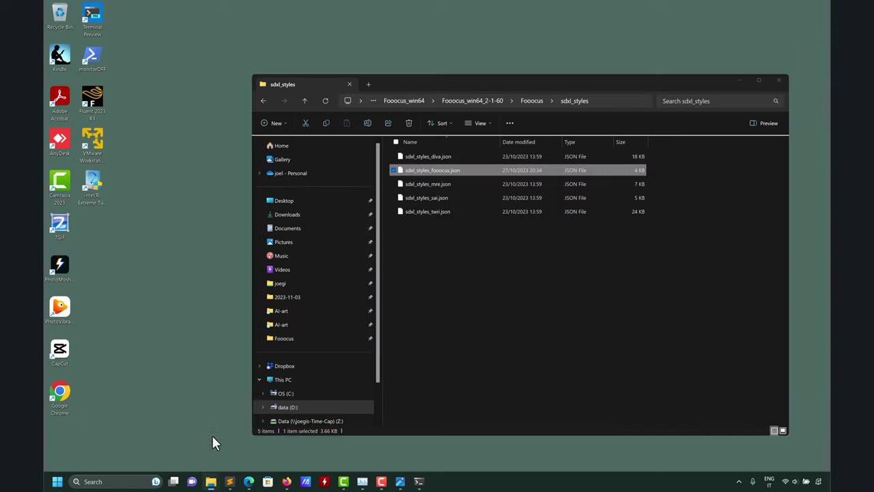
left_click(212, 435)
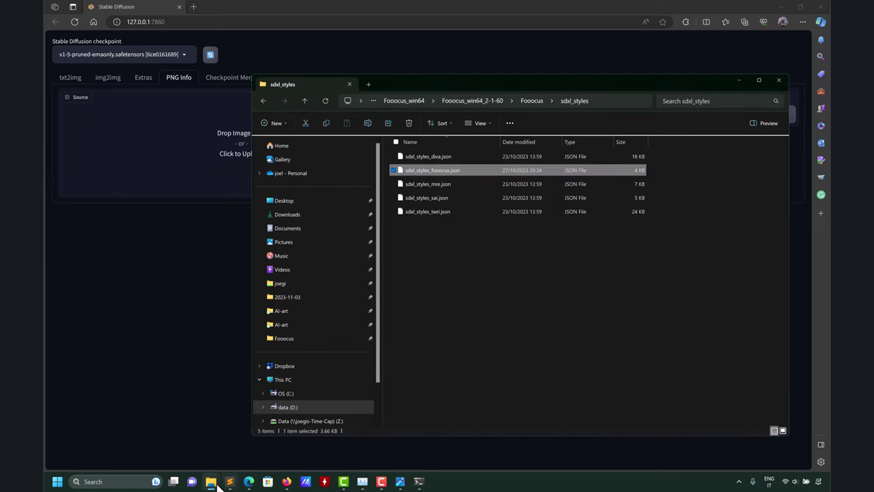
mouse_move(212, 483)
left_click(289, 423)
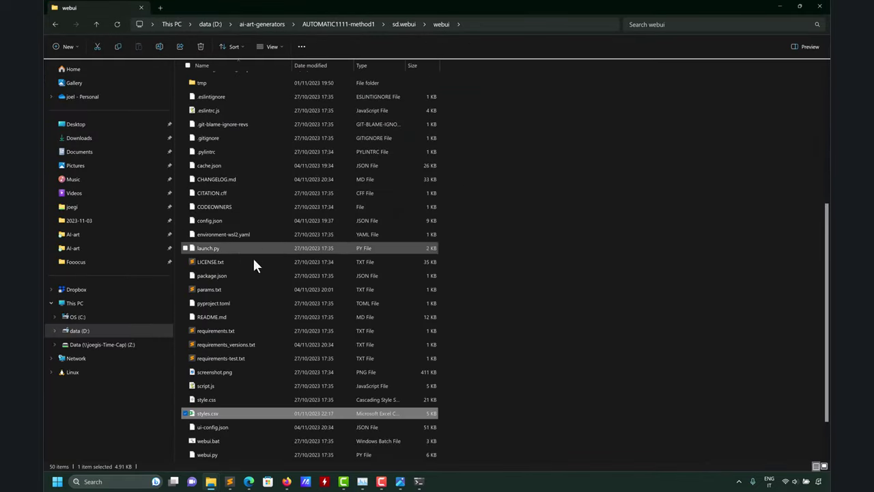
left_click(408, 25)
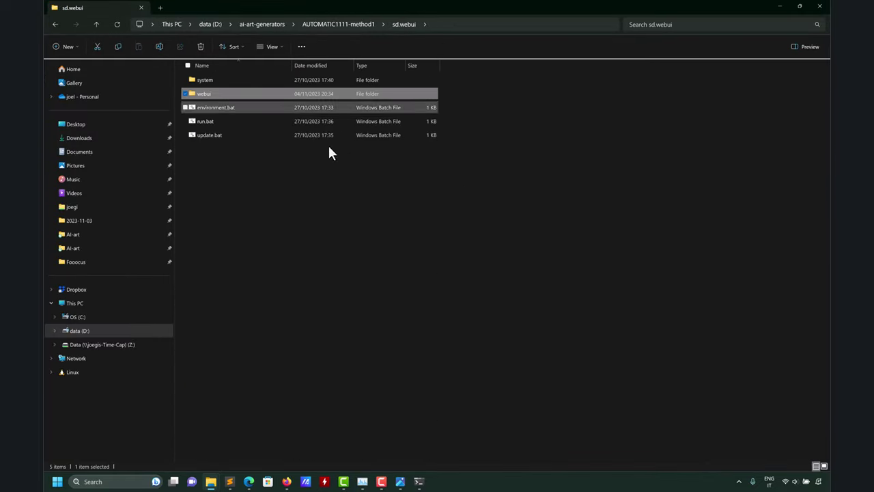
double_click(206, 93)
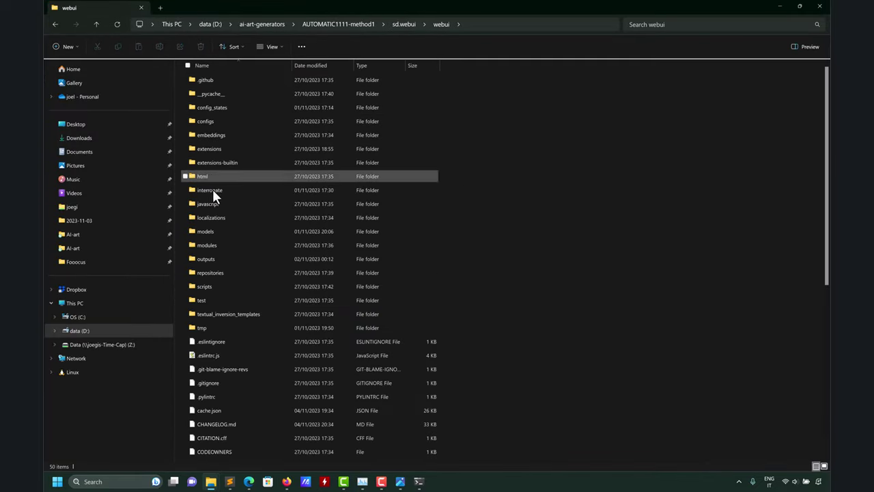
double_click(211, 258)
double_click(217, 119)
double_click(214, 147)
Arrange the 2023-11-04 folder window over the browser without the sdxl_styles window, and load the first mountain image as the PNG Info source
left_click_drag(441, 8, 441, 113)
left_click_drag(759, 88, 537, 114)
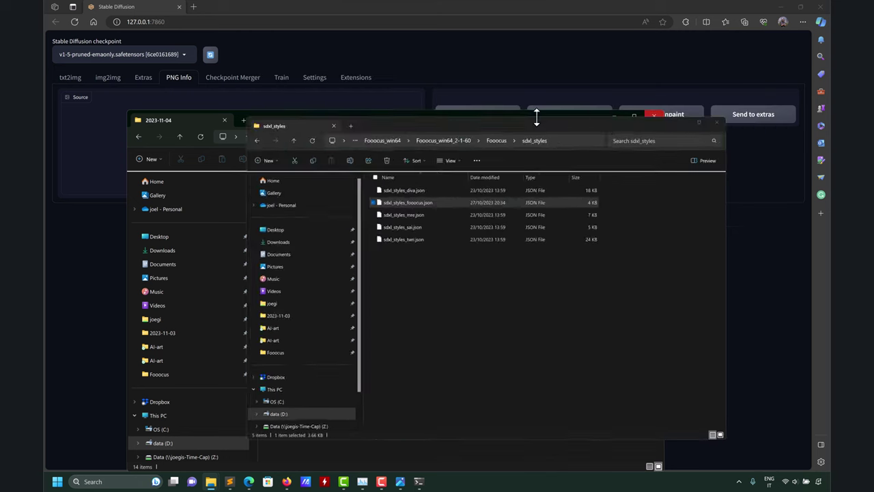
left_click(289, 201)
left_click_drag(289, 201, 94, 146)
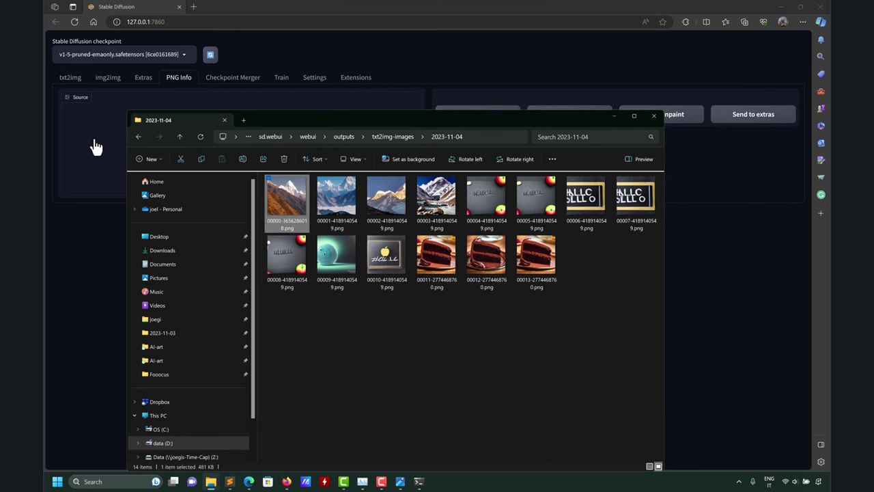
Load the mountain image starting with 00000 from the txt2img-images 2023-11-04 folder into PNG Info to read its generation parameters
left_click_drag(307, 120, 267, 235)
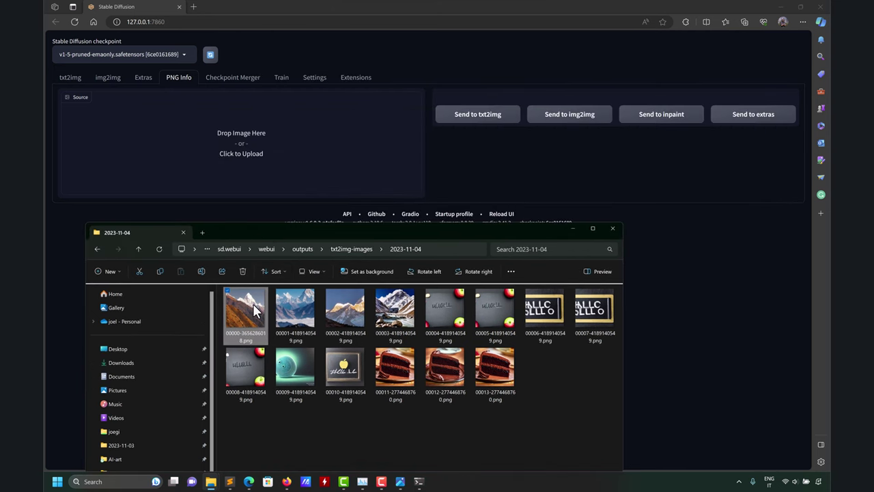
left_click_drag(253, 303, 269, 158)
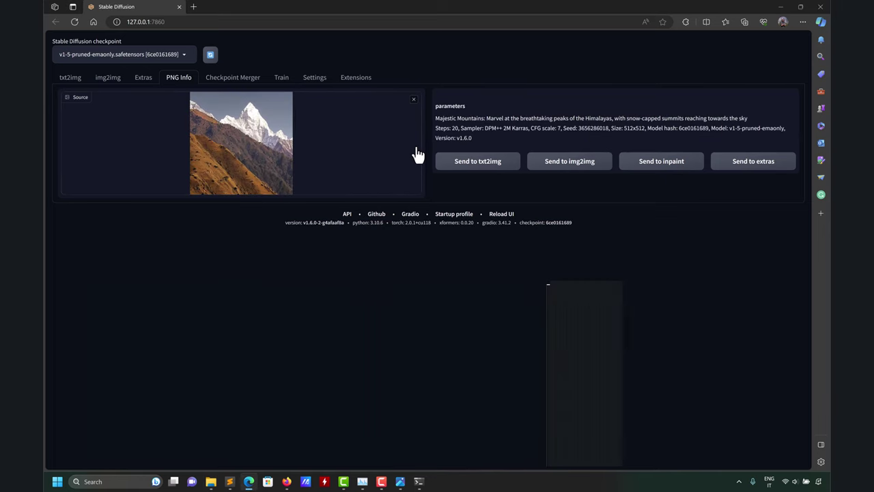
Load the first mountain image from the Fooocus outputs 2023-11-04 folder into PNG Info to check it for embedded parameters
mouse_move(249, 482)
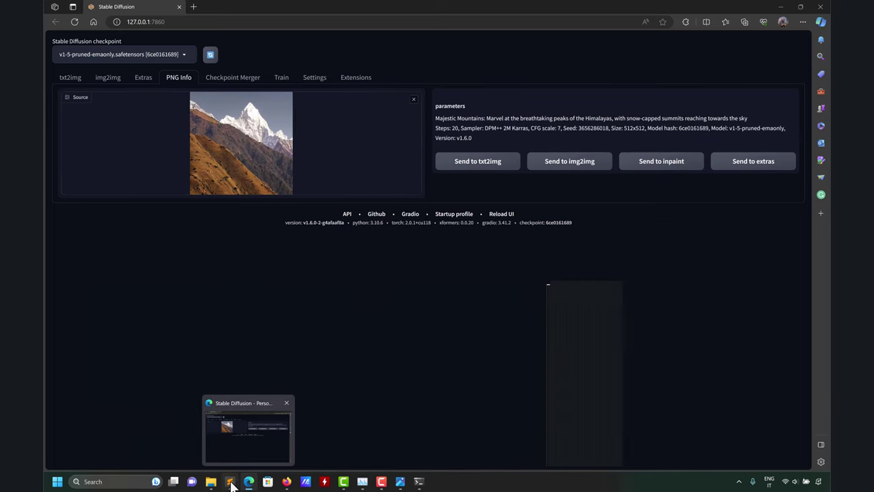
mouse_move(211, 482)
left_click(211, 445)
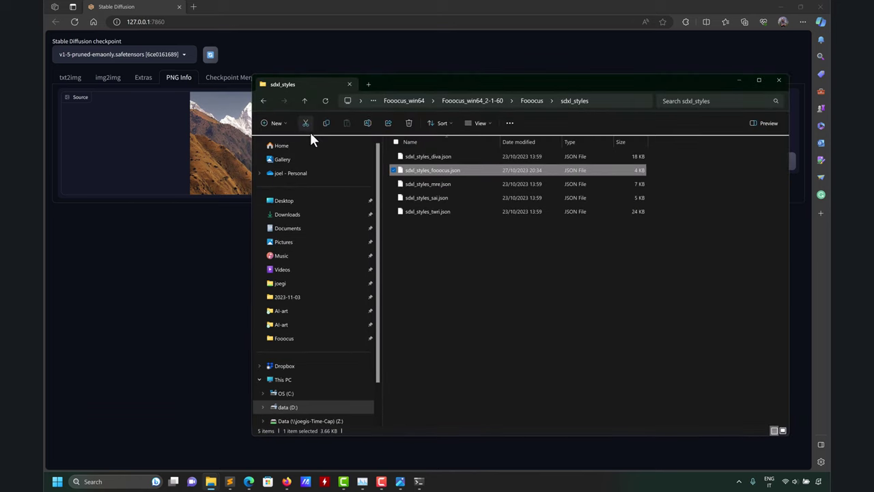
left_click(530, 101)
double_click(409, 306)
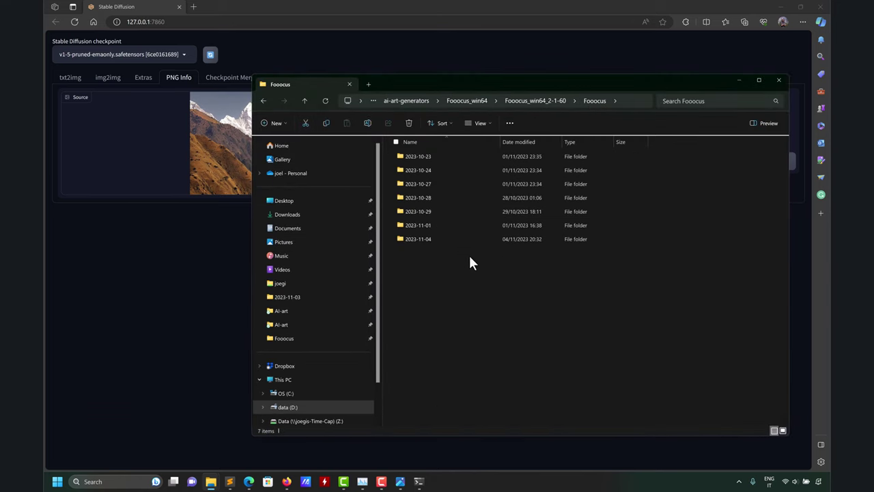
double_click(418, 238)
left_click_drag(412, 167, 166, 160)
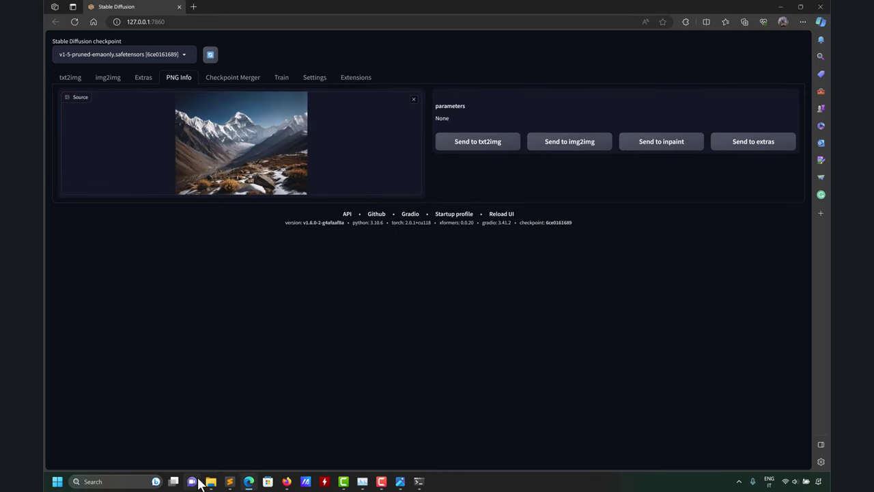
Open log.html from the Fooocus 2023-11-04 outputs in Firefox, review the logged image prompts and settings, and return to the web UI
mouse_move(211, 482)
left_click(220, 448)
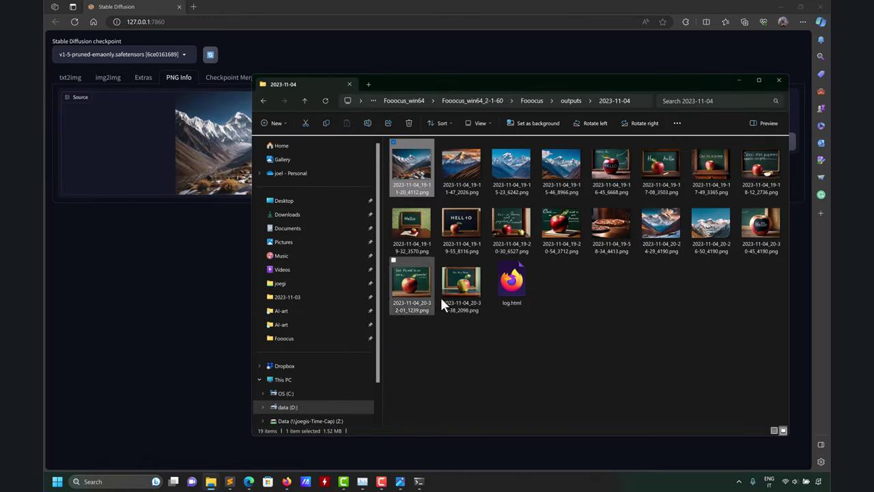
double_click(511, 283)
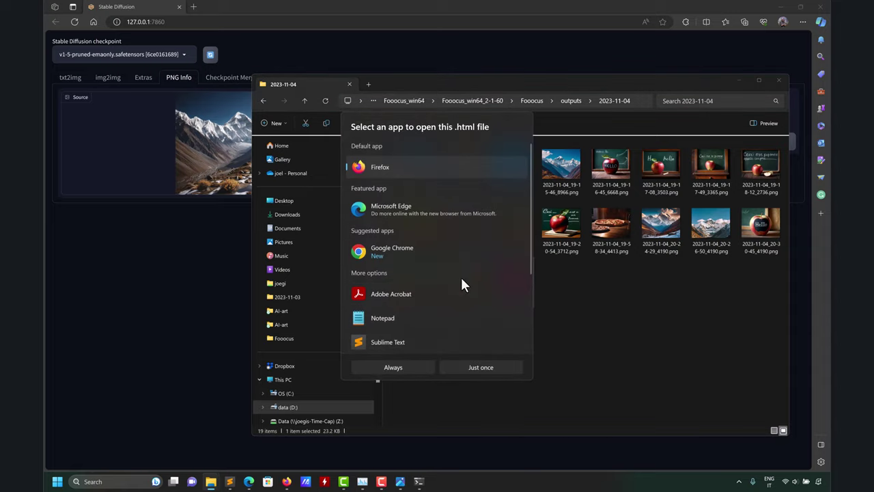
left_click(402, 367)
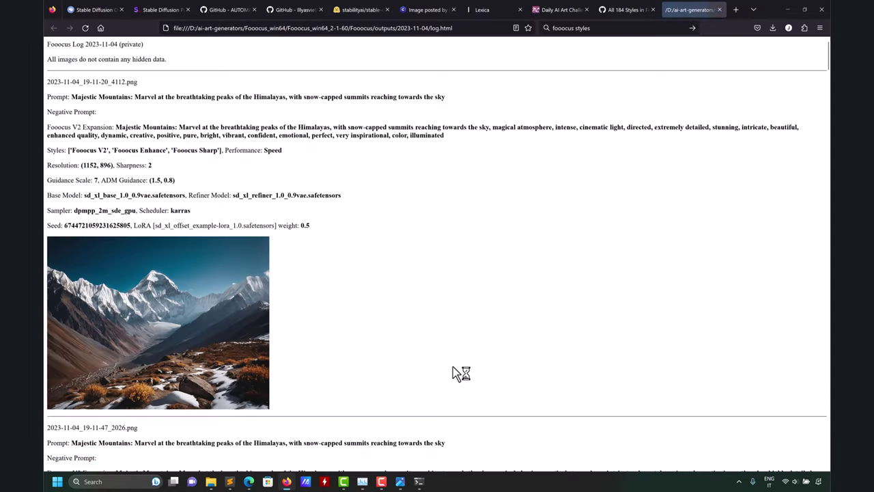
scroll(153, 299, "down", 20)
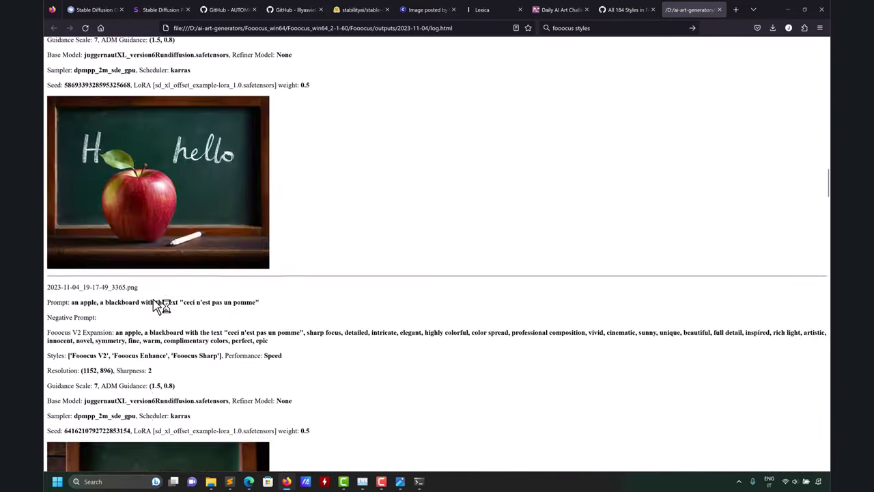
scroll(155, 298, "up", 10)
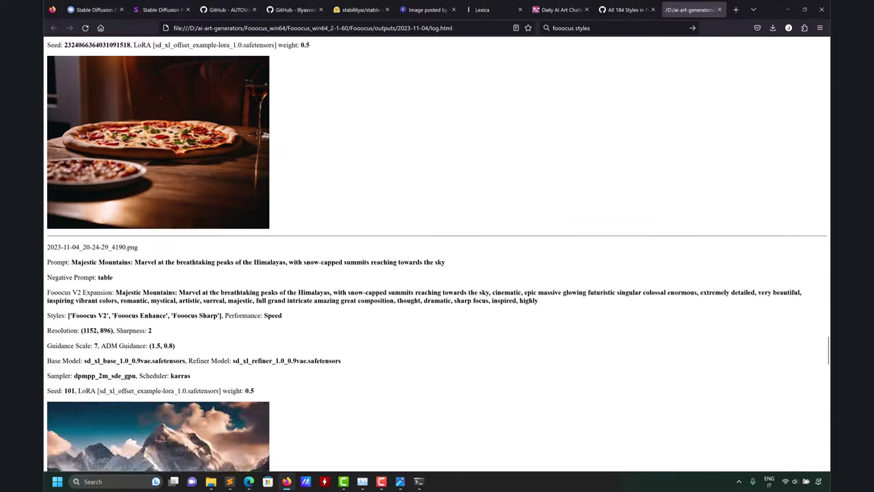
left_click(719, 9)
left_click(786, 11)
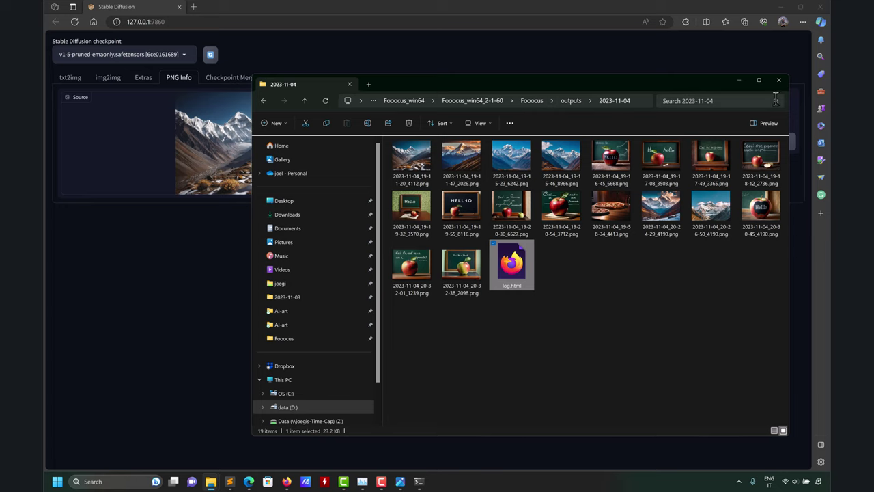
left_click(740, 81)
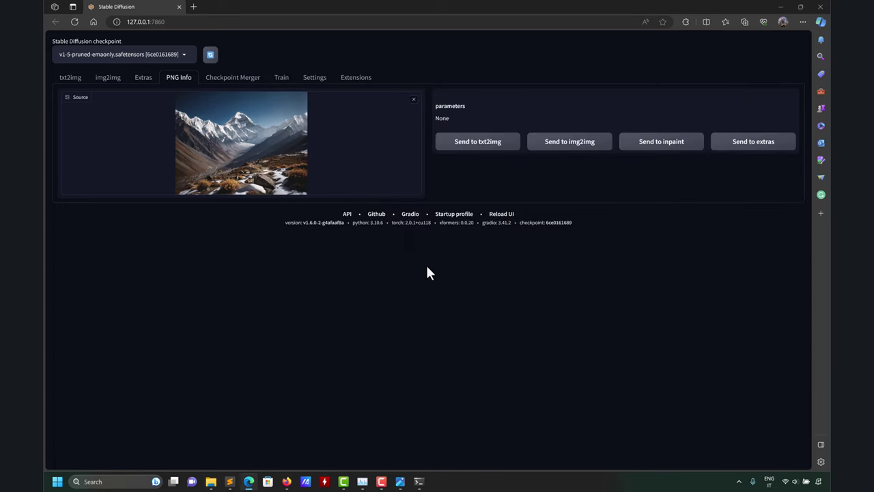
View the Checkpoint Merger and Train pages and the Saving images/grids settings
left_click(246, 80)
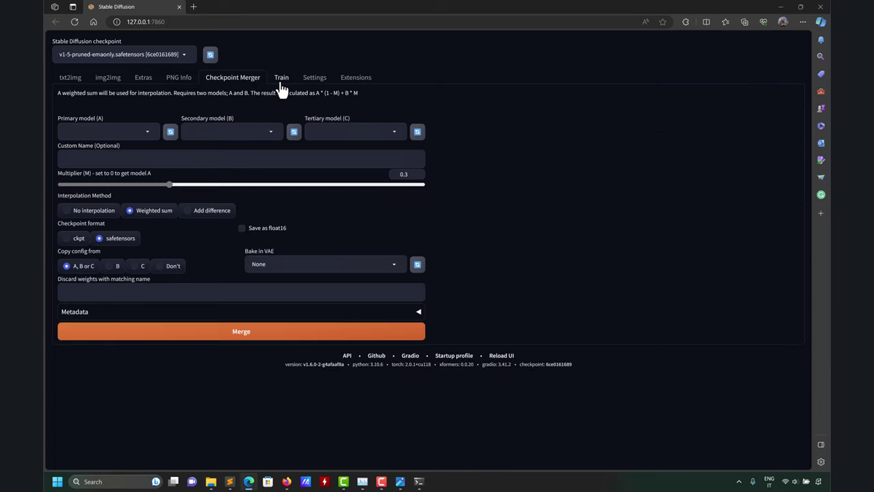
left_click(281, 80)
left_click(312, 82)
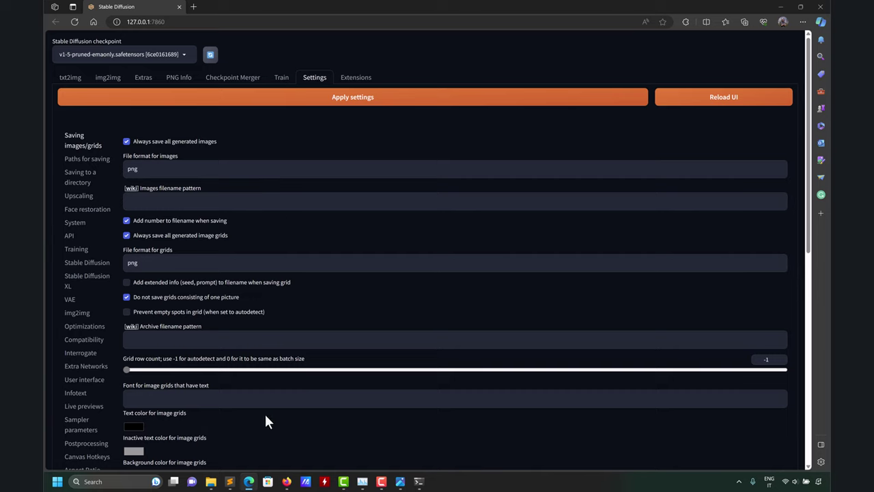
scroll(212, 333, "down", 3)
scroll(262, 375, "up", 3)
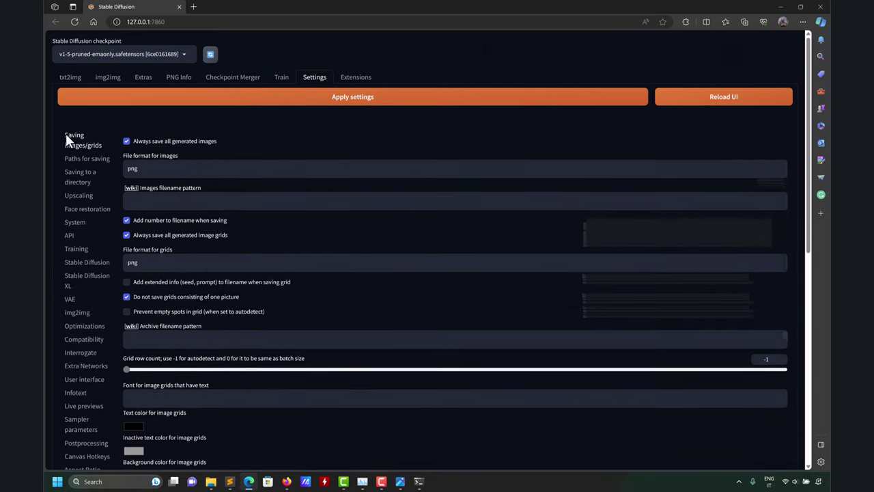
Review the settings for output paths and for saving to a directory
left_click(75, 160)
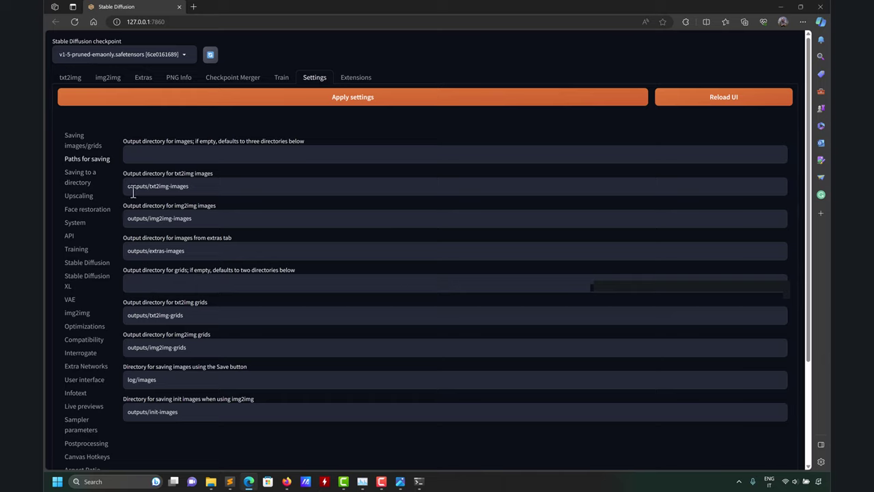
left_click(88, 179)
scroll(74, 222, "down", 3)
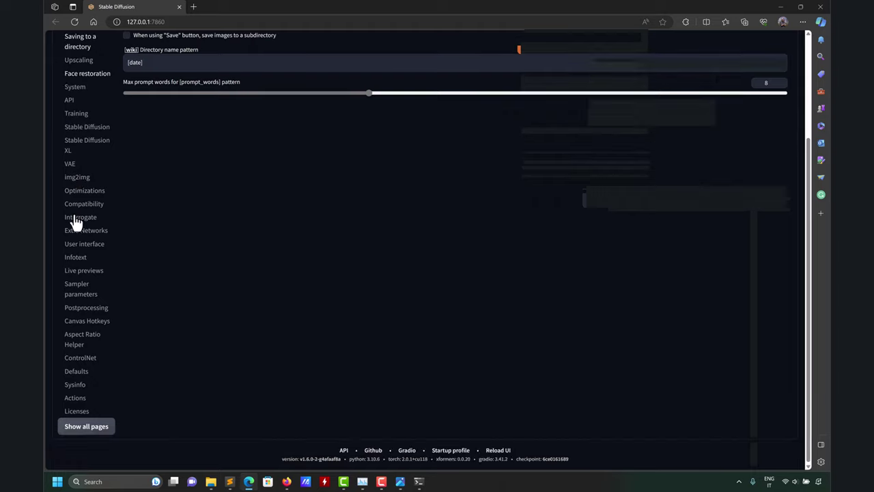
Review the Live previews settings, including the display period, and the Canvas Hotkeys settings
left_click(85, 270)
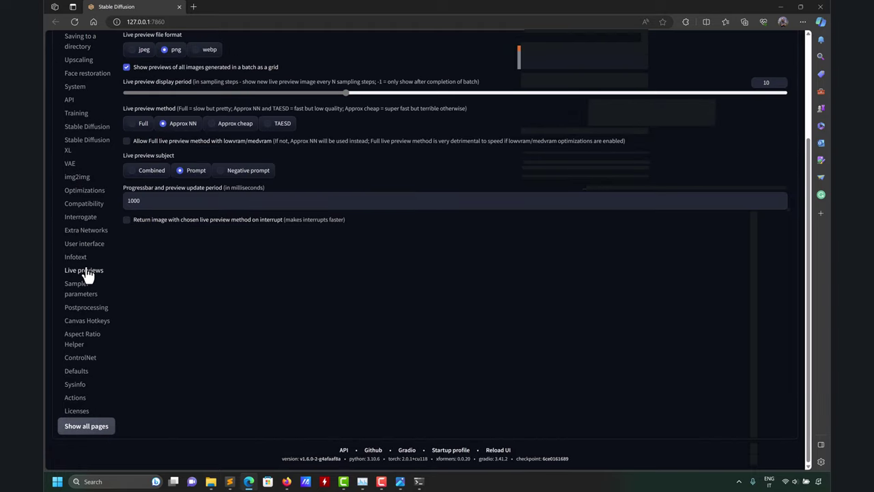
scroll(207, 303, "up", 3)
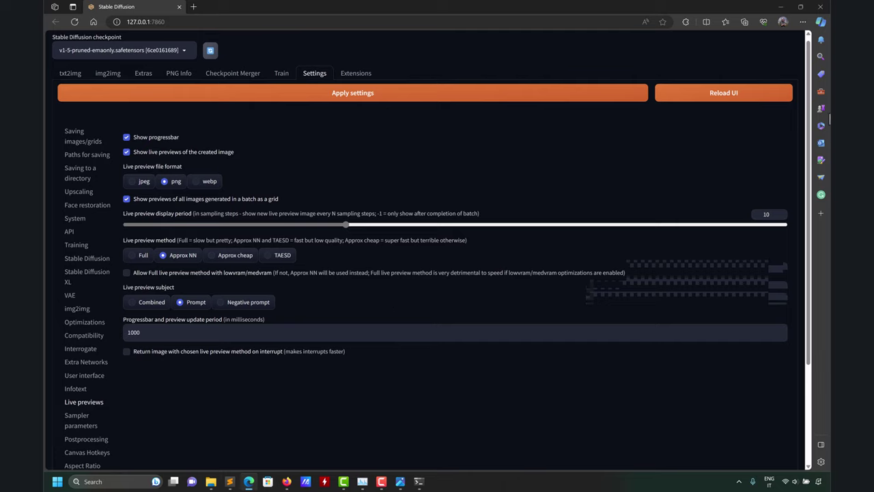
mouse_move(338, 220)
left_mouse_down()
mouse_move(110, 220)
mouse_move(346, 224)
left_mouse_up()
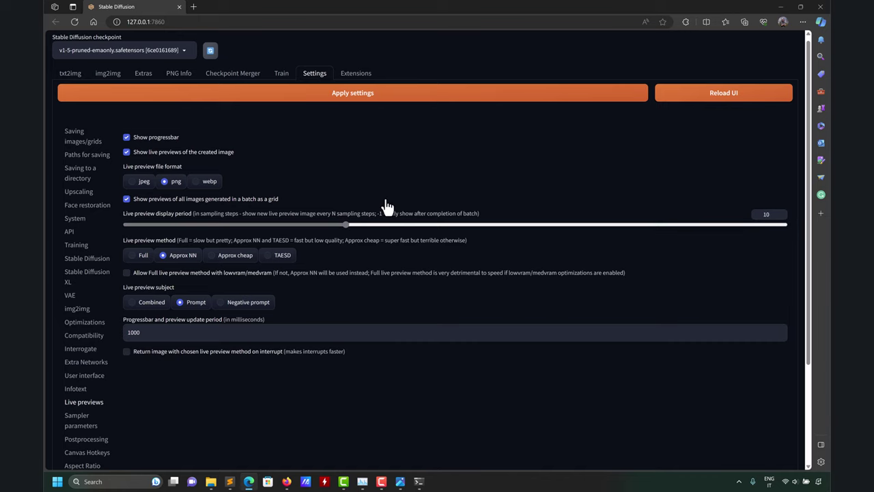
scroll(81, 186, "down", 2)
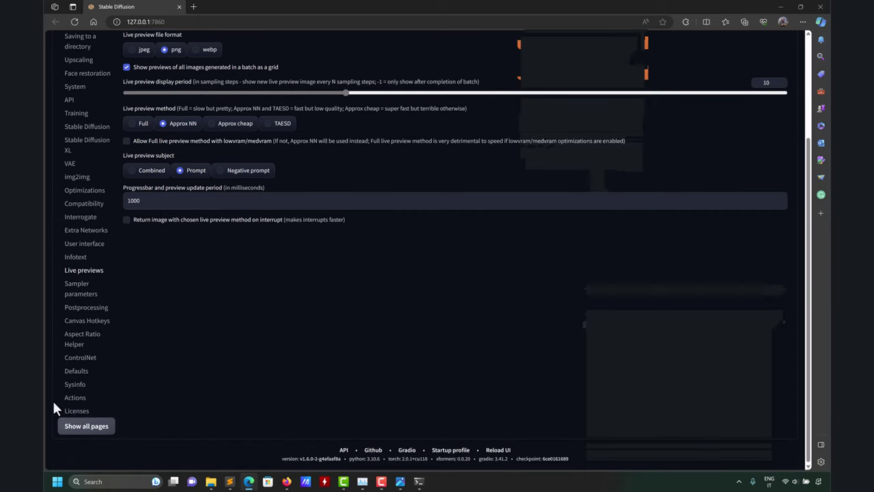
scroll(72, 188, "up", 2)
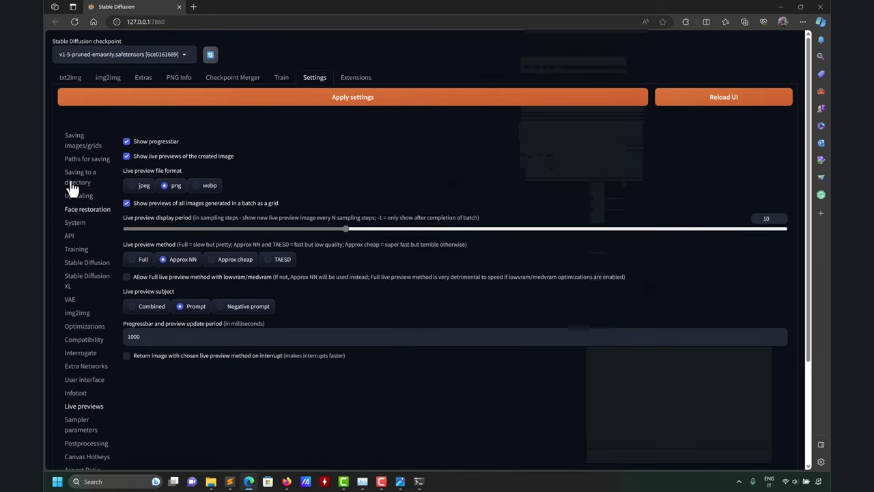
scroll(74, 293, "down", 2)
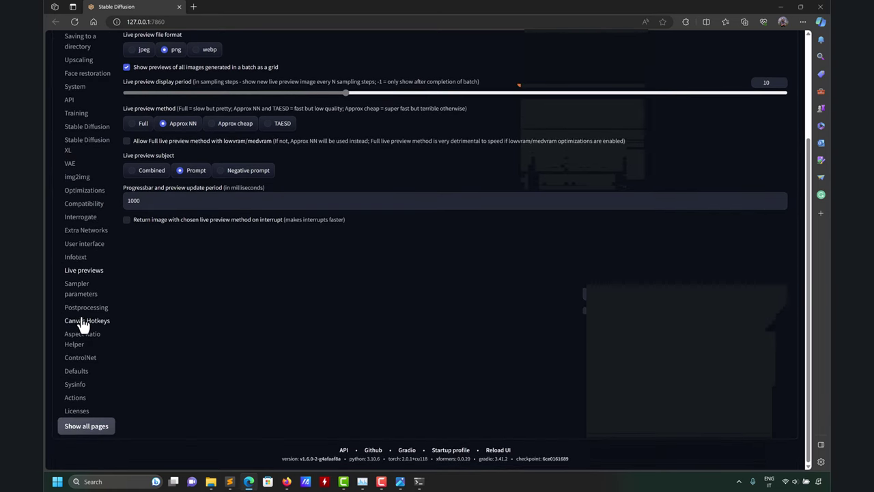
left_click(82, 321)
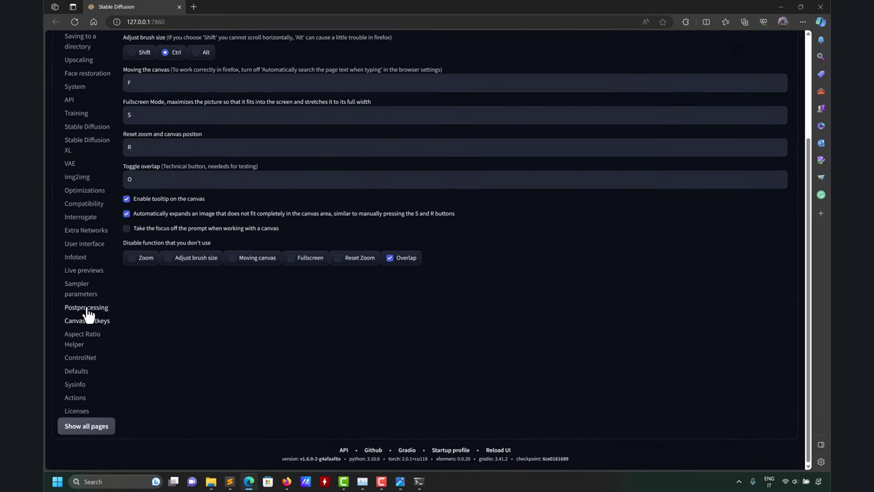
Switch to Firefox, view the Fooocus GitHub readme, and return to the Stable Diffusion web UI
left_click(286, 481)
left_click(246, 9)
left_click(297, 9)
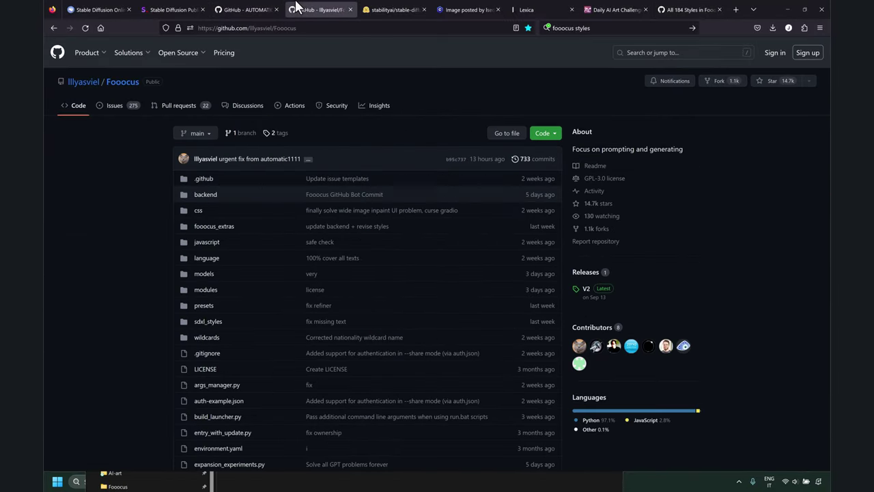
scroll(94, 160, "down", 15)
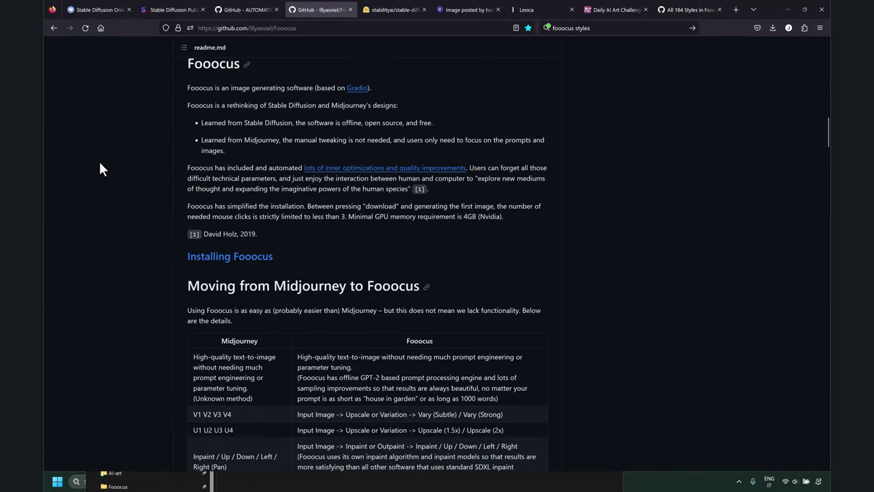
left_click(787, 9)
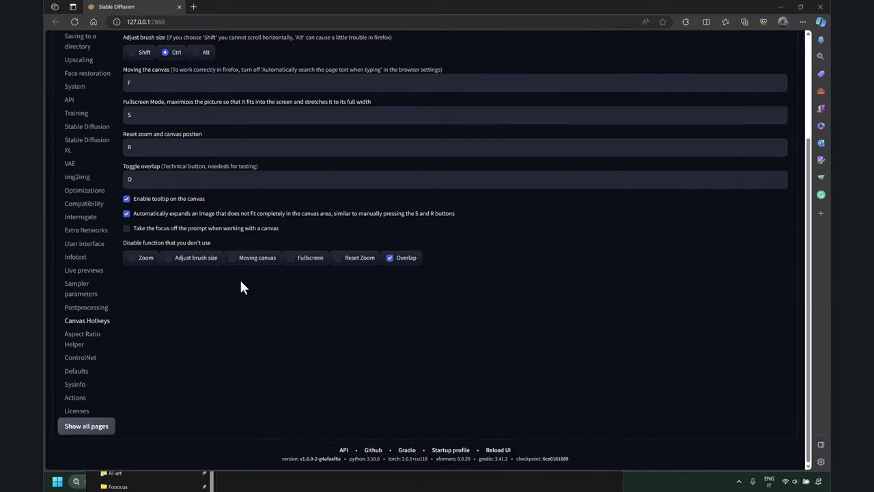
left_click(782, 5)
left_click(572, 230)
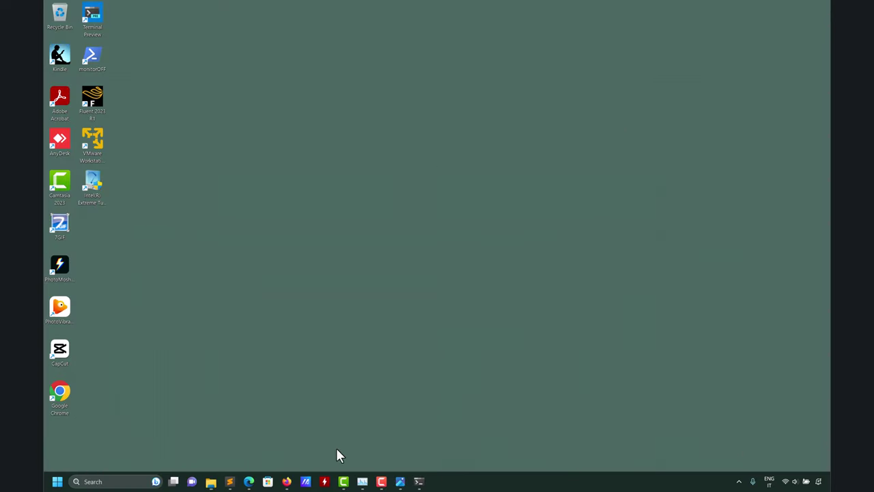
left_click(286, 481)
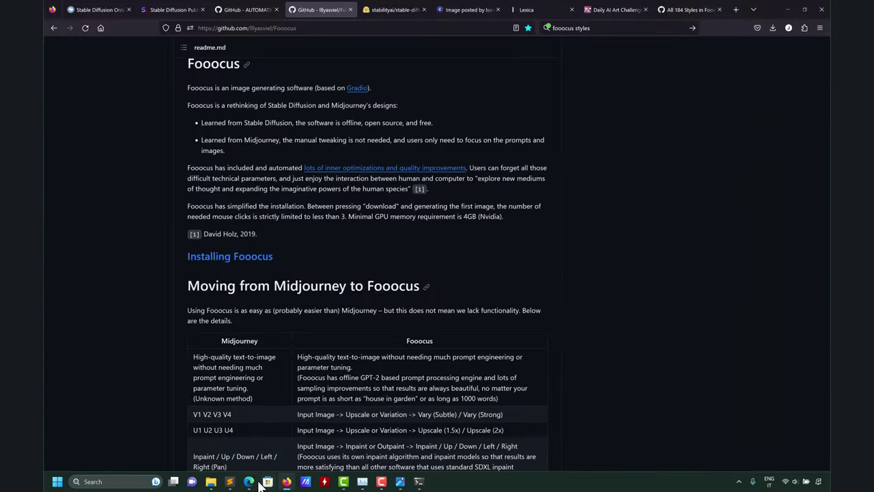
left_click(248, 482)
Check the installed extensions and load the list of available extensions from the default index URL
scroll(429, 273, "up", 3)
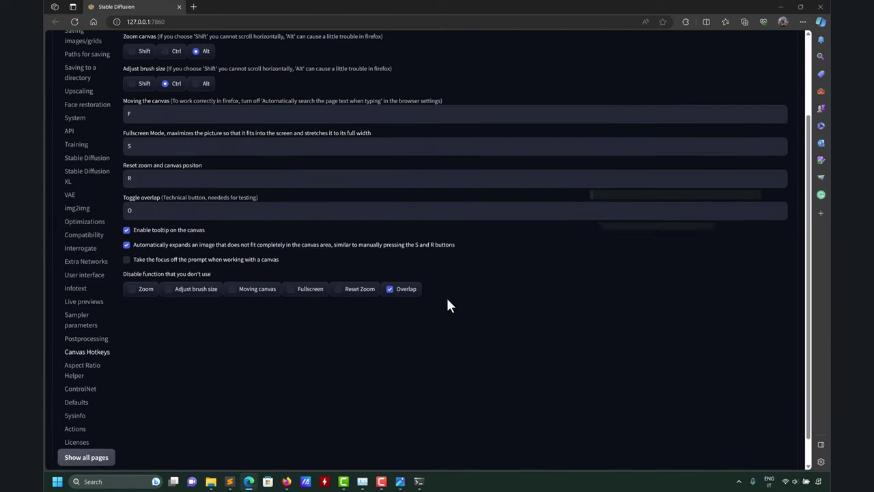
left_click(355, 80)
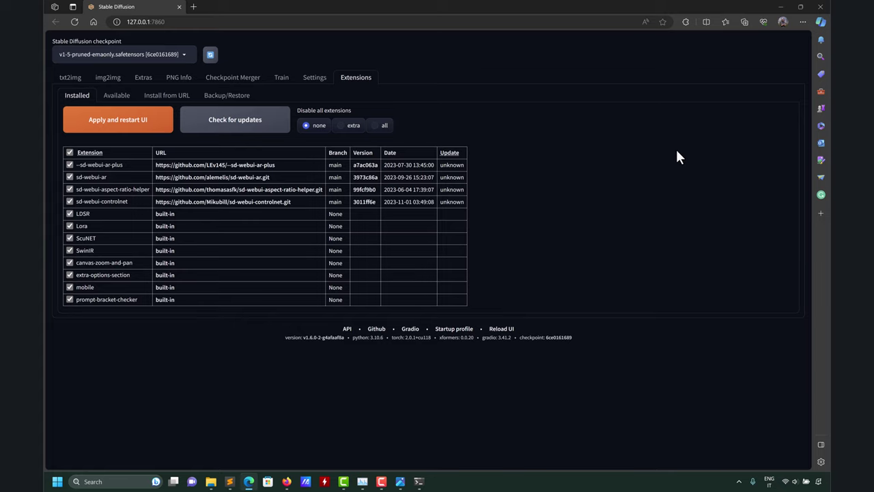
left_click(116, 96)
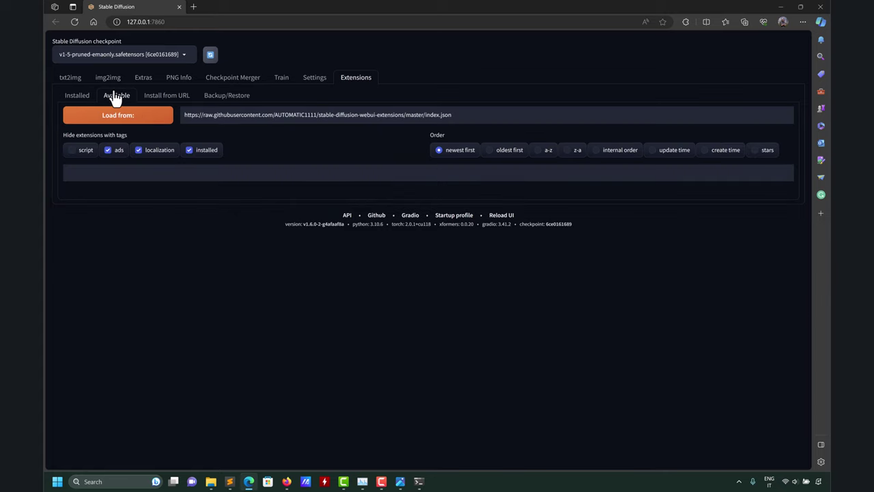
left_click(116, 117)
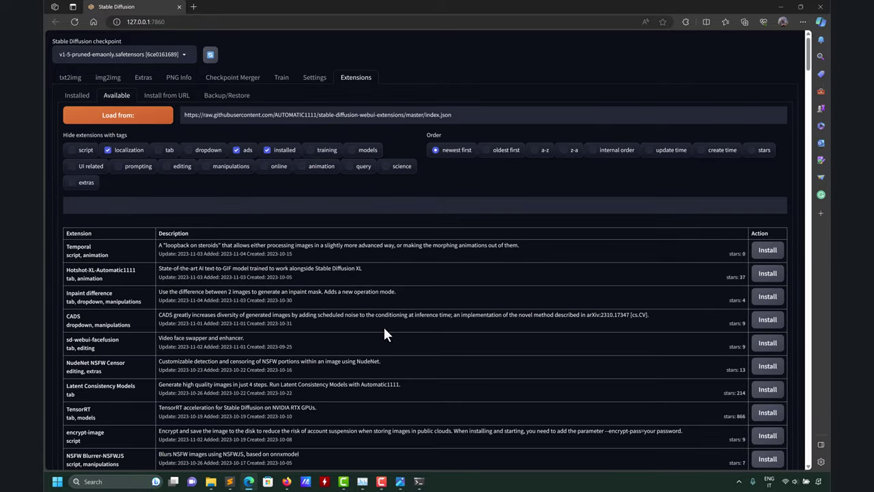
Stop hiding installed extensions in the available list and look through the entries
scroll(383, 328, "down", 10)
scroll(385, 328, "up", 15)
left_click(265, 149)
scroll(389, 285, "down", 10)
scroll(392, 292, "up", 15)
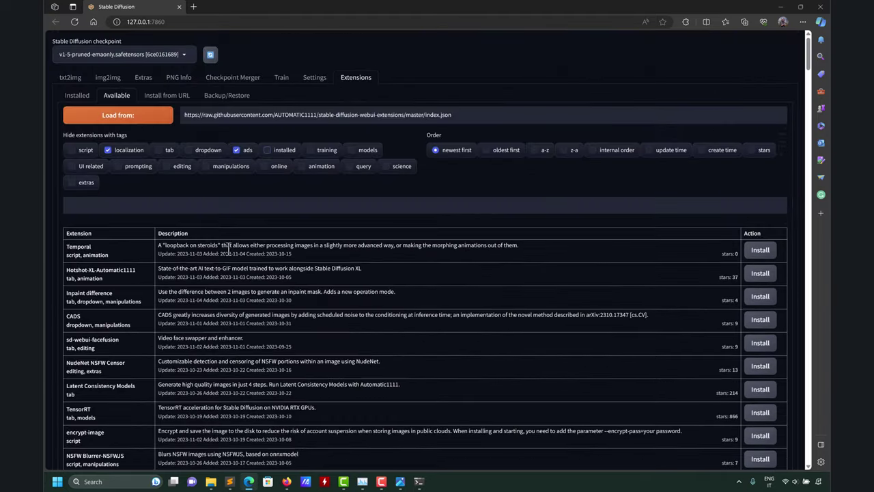
Search the available extensions for "controlnet" and look through the matching entries
left_click(153, 212)
type("contr")
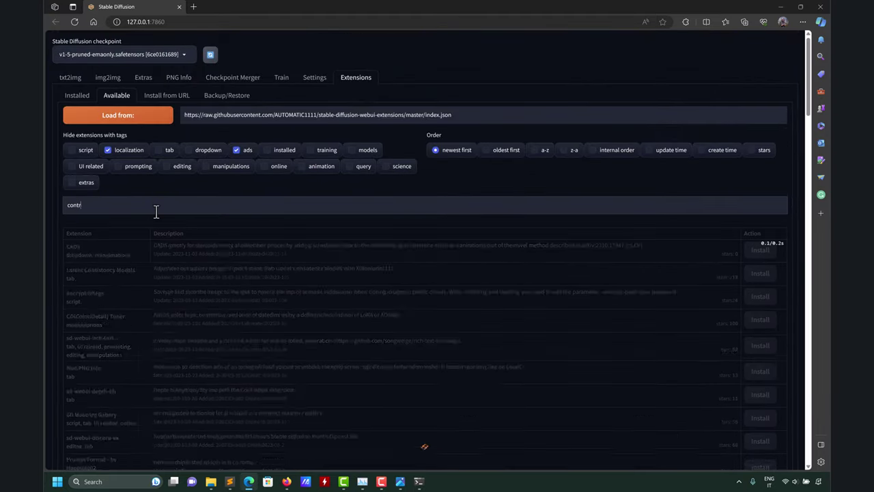
type("olnet")
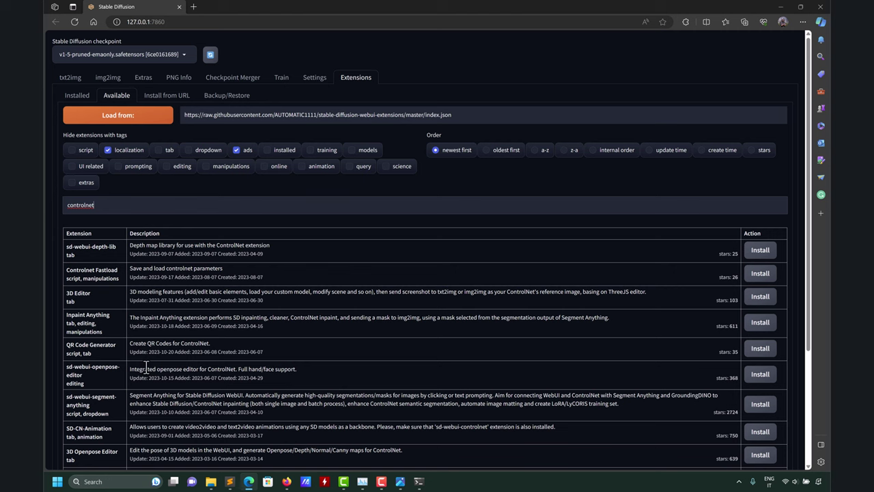
scroll(146, 370, "down", 3)
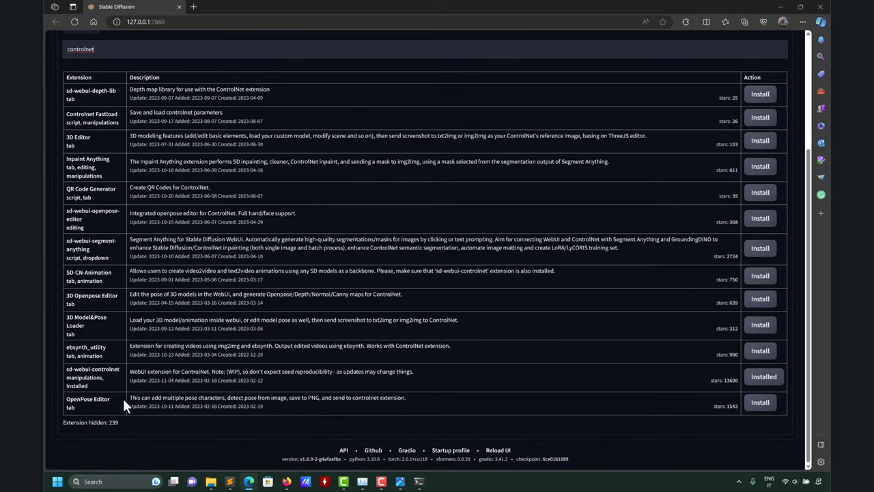
scroll(225, 301, "up", 3)
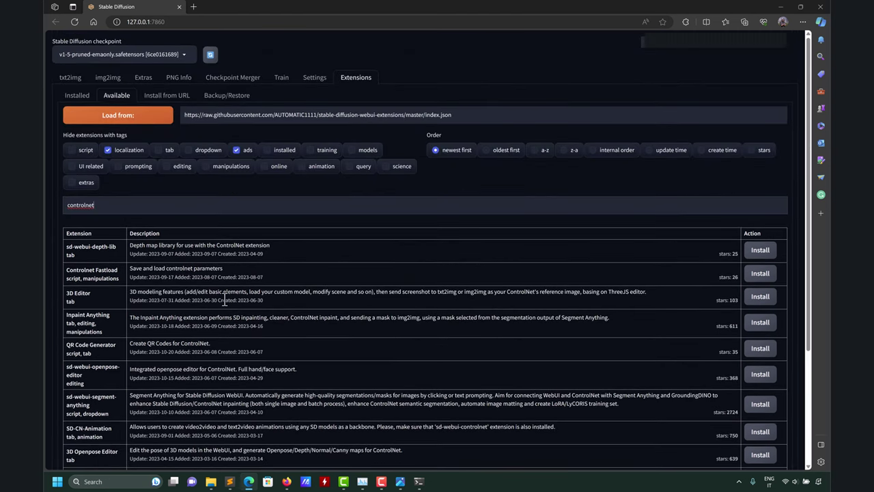
Search the available extensions for "animate", then clear the search term
double_click(109, 208)
type("animate")
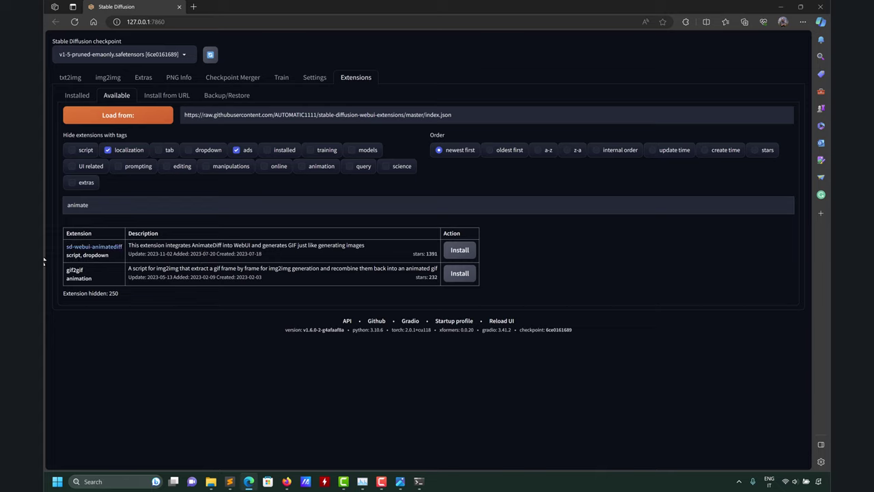
double_click(108, 205)
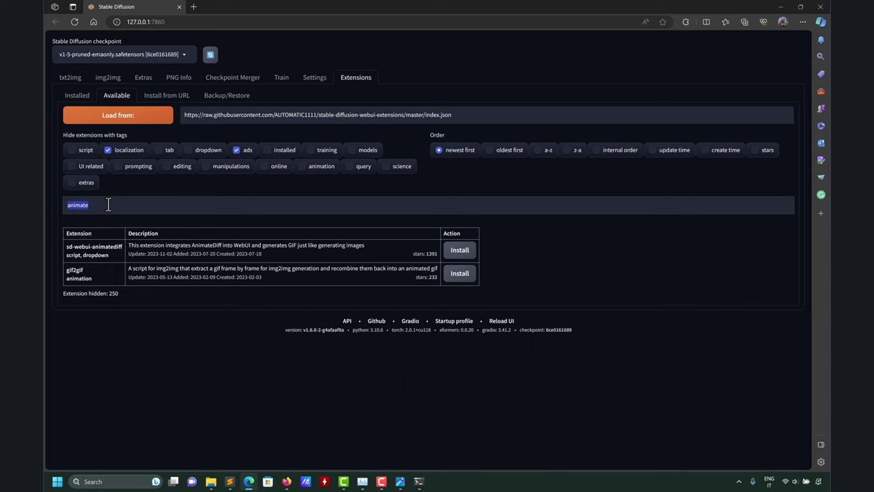
key("BackSpace")
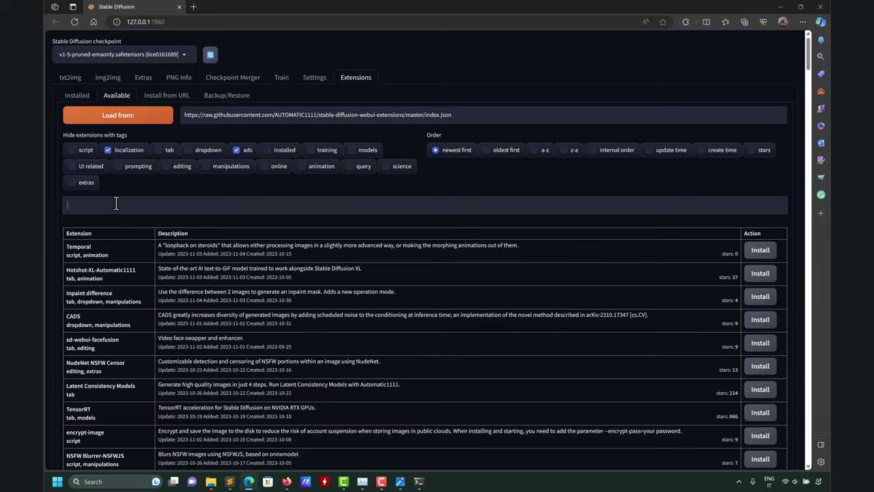
View the installed extensions, the configuration backup and restore options, and the form for installing an extension from a URL
left_click(78, 96)
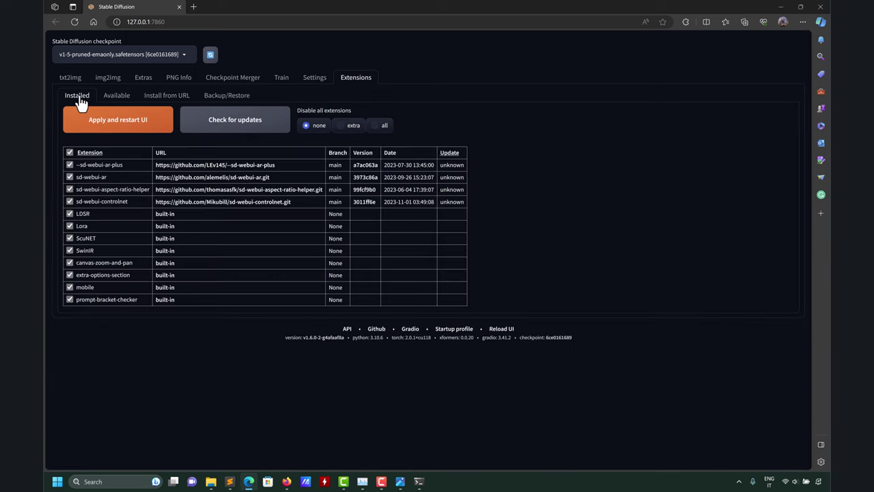
left_click(227, 96)
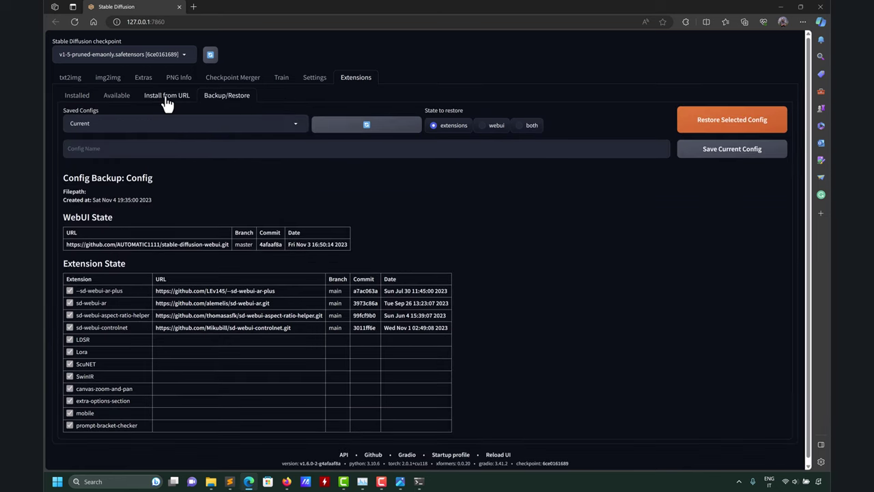
left_click(167, 96)
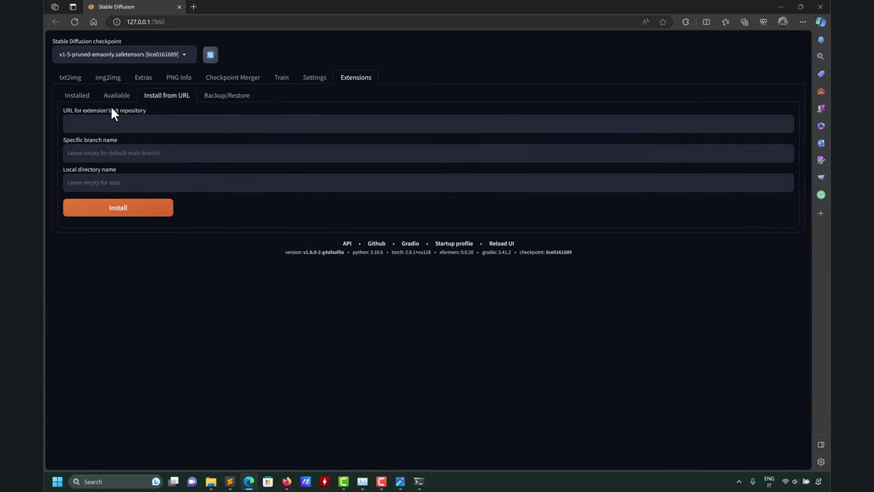
Check the installed extensions for updates and return to the txt2img page
left_click(78, 97)
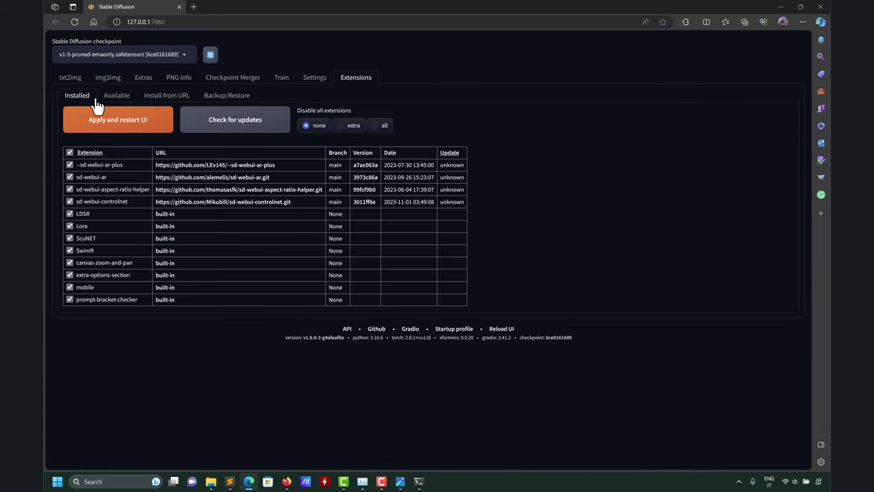
left_click(255, 133)
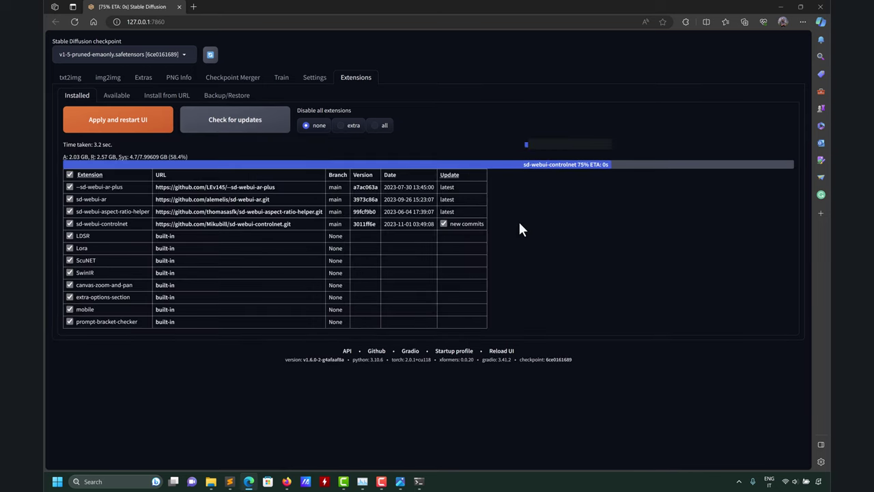
left_click(72, 80)
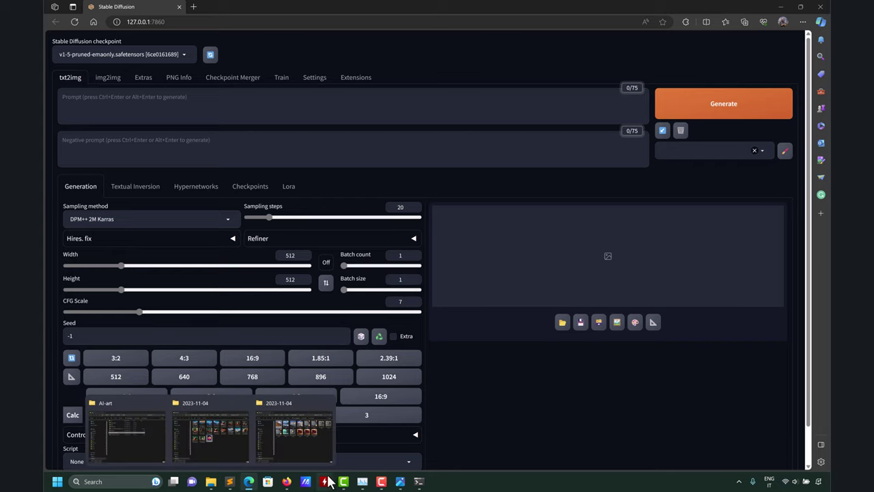
View the Sampler vs. Steps chart and the CFG scale comparison image, then minimize both and look over the txt2img settings
left_click(418, 461)
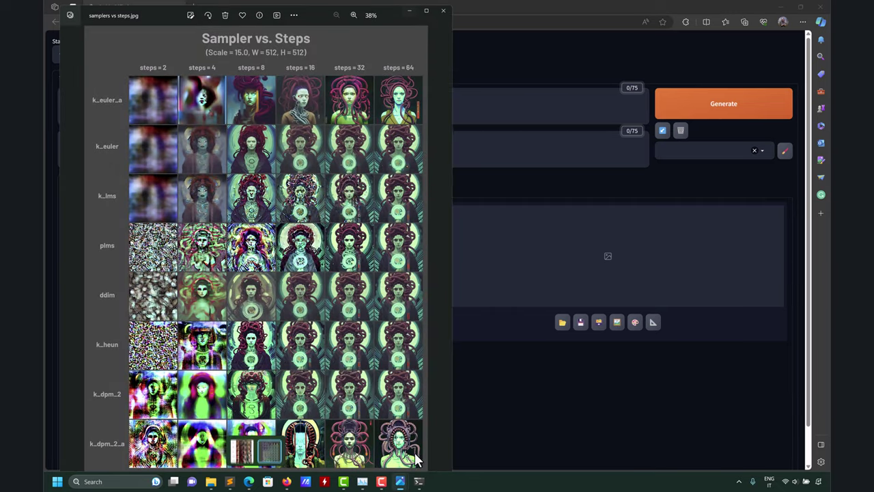
left_click_drag(318, 17, 521, 23)
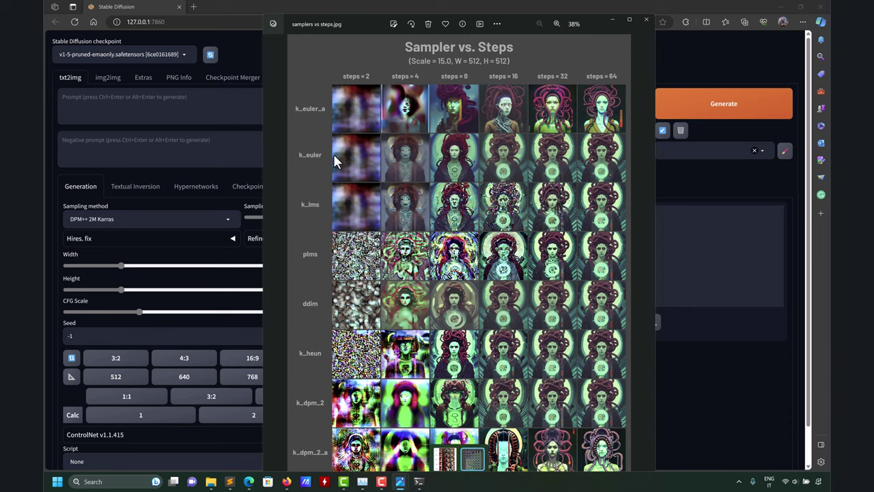
mouse_move(584, 22)
left_mouse_down()
mouse_move(604, 16)
mouse_move(591, 17)
left_mouse_up()
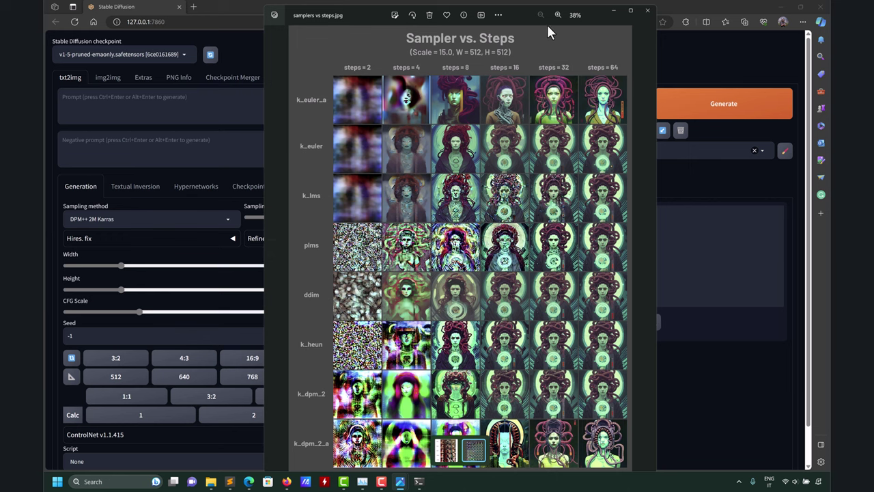
mouse_move(596, 13)
left_mouse_down()
mouse_move(713, 97)
mouse_move(767, 94)
mouse_move(513, 99)
mouse_move(487, 76)
mouse_move(512, 48)
mouse_move(513, 17)
mouse_move(563, 49)
mouse_move(599, 34)
mouse_move(660, 209)
mouse_move(661, 258)
mouse_move(637, 252)
mouse_move(638, 48)
mouse_move(605, 29)
left_mouse_up()
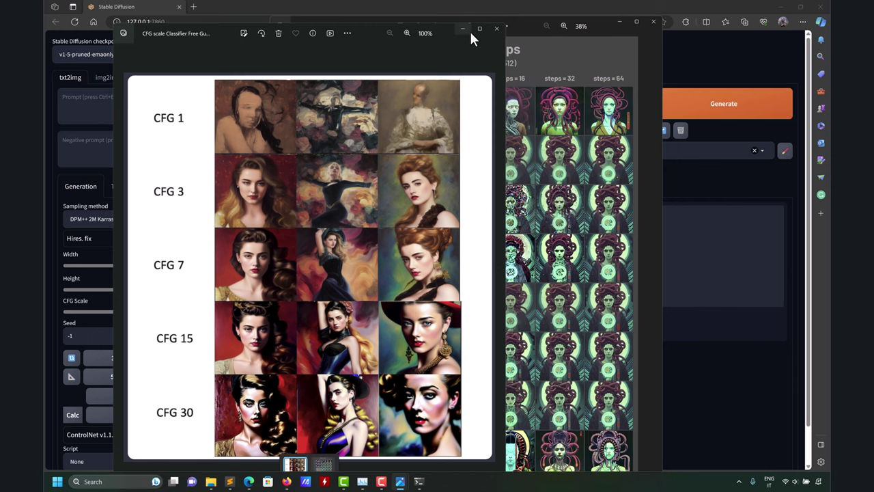
left_click(469, 30)
left_click(618, 23)
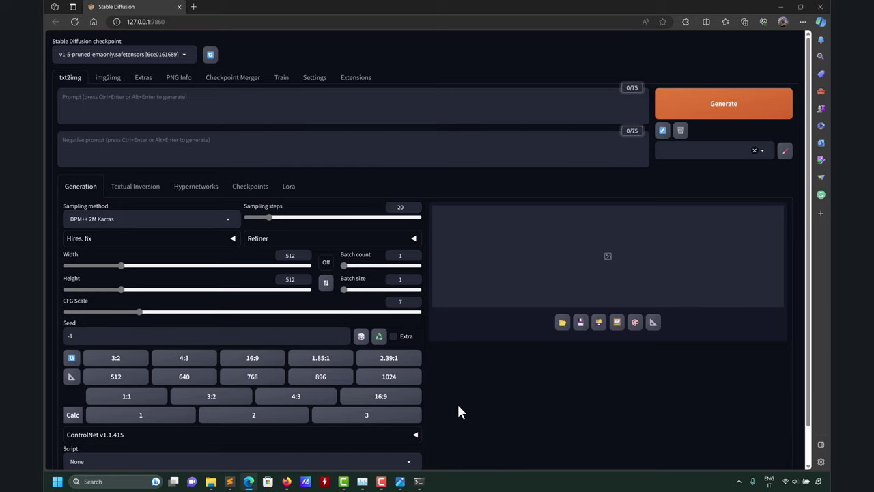
scroll(460, 406, "down", 1)
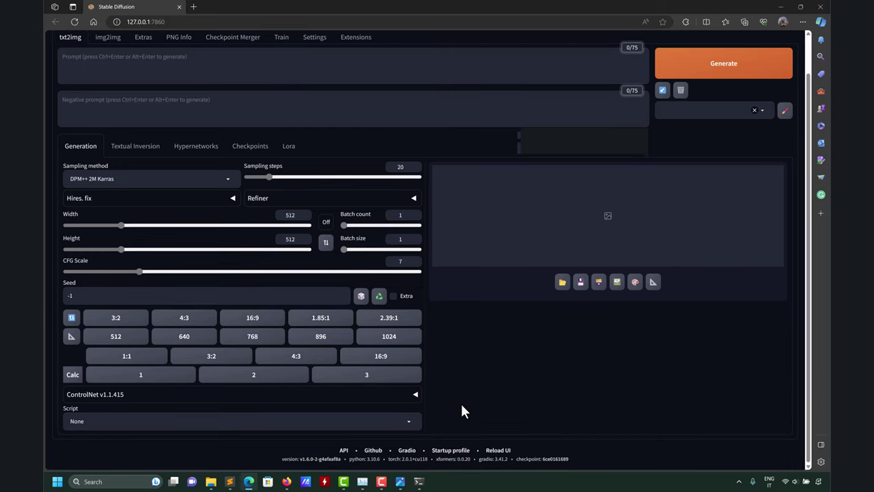
scroll(462, 399, "up", 1)
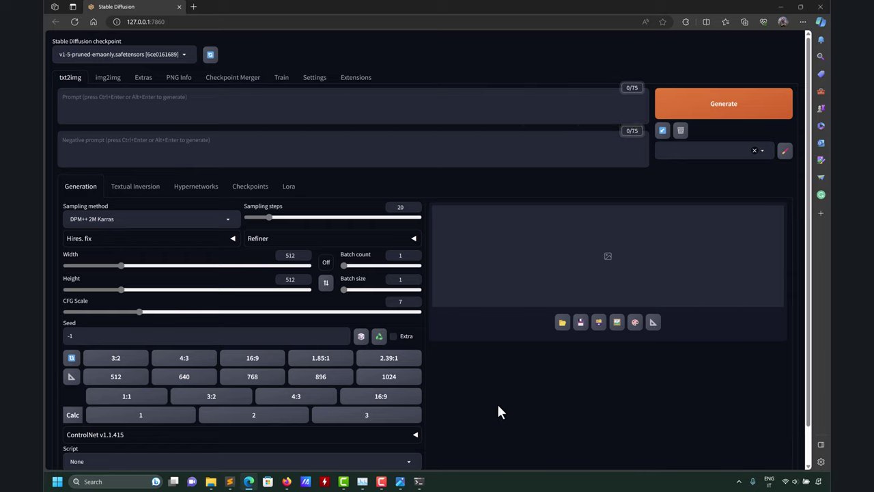
Find the "Majestic Mountains" line in landscapes.txt in Sublime Text and paste it as the txt2img prompt in the web UI
left_click(230, 483)
left_click(331, 63)
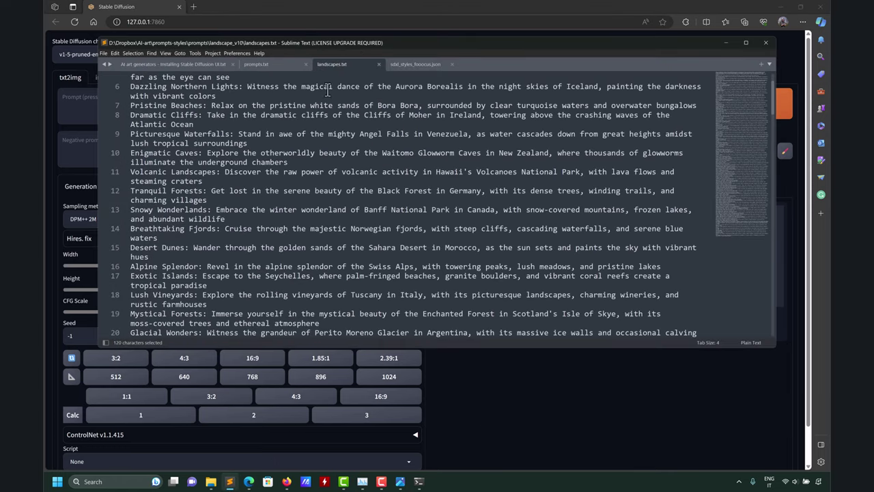
scroll(346, 80, "up", 2)
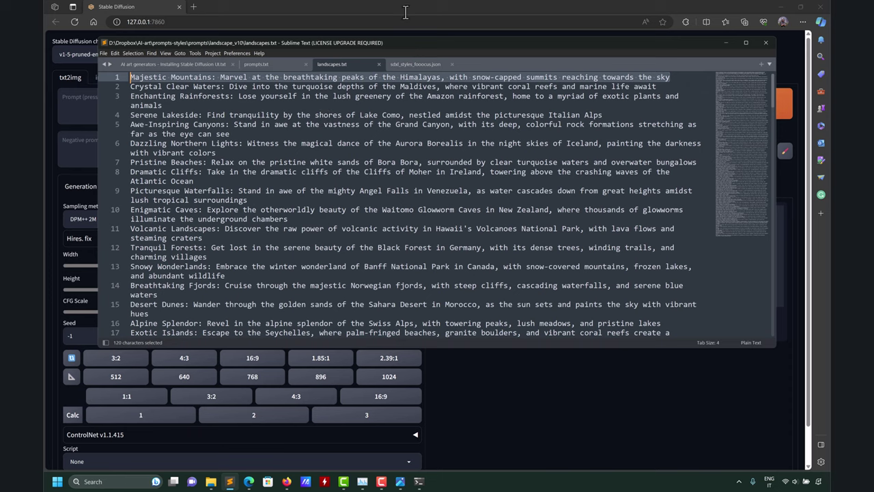
left_click(437, 7)
left_click(167, 108)
key("ctrl+v")
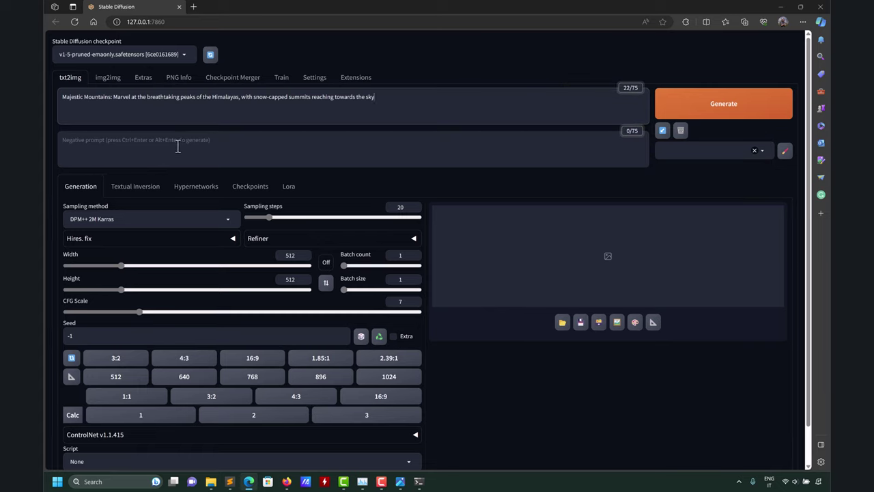
Switch to Sublime Text and copy the complete Fooocus Enhance negative prompt, including its outer parentheses, from sdxl_styles_fooocus.json
left_click(229, 481)
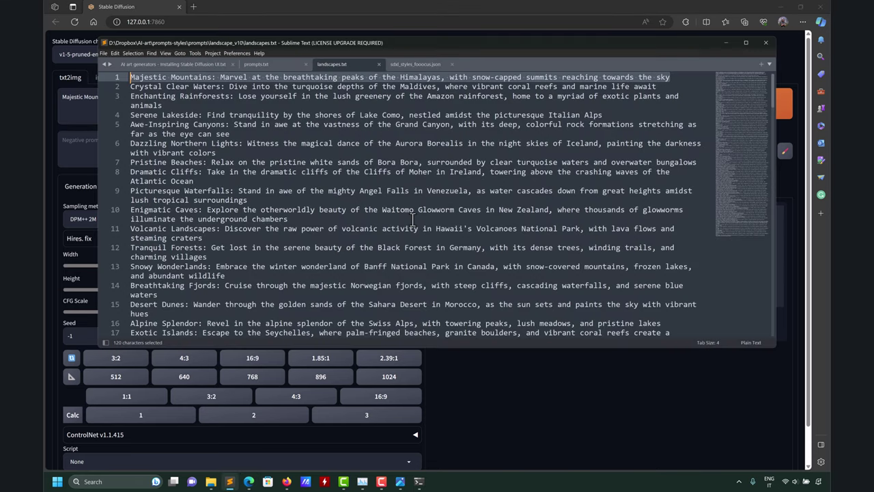
left_click(419, 63)
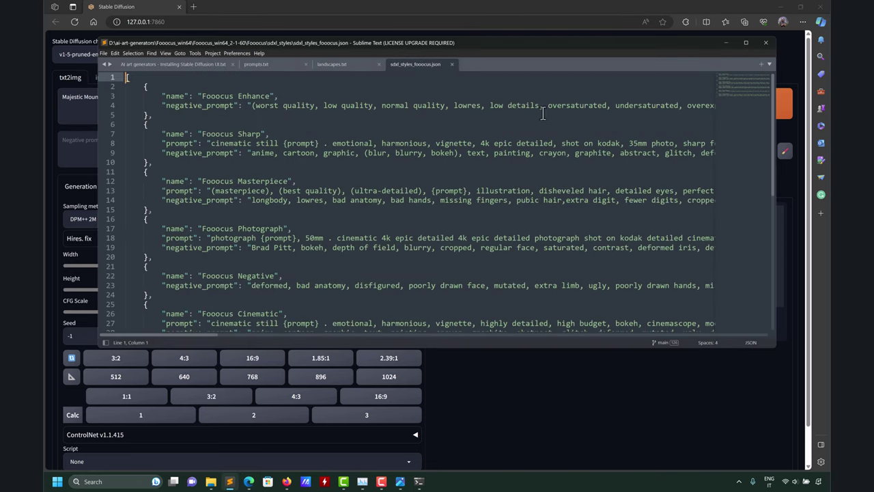
left_click_drag(256, 105, 692, 106)
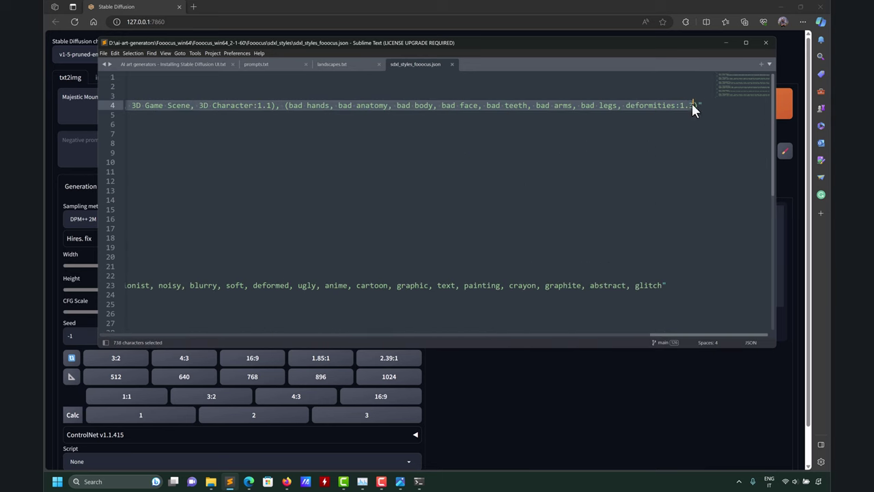
key("ctrl+c")
key("Down")
key("Up")
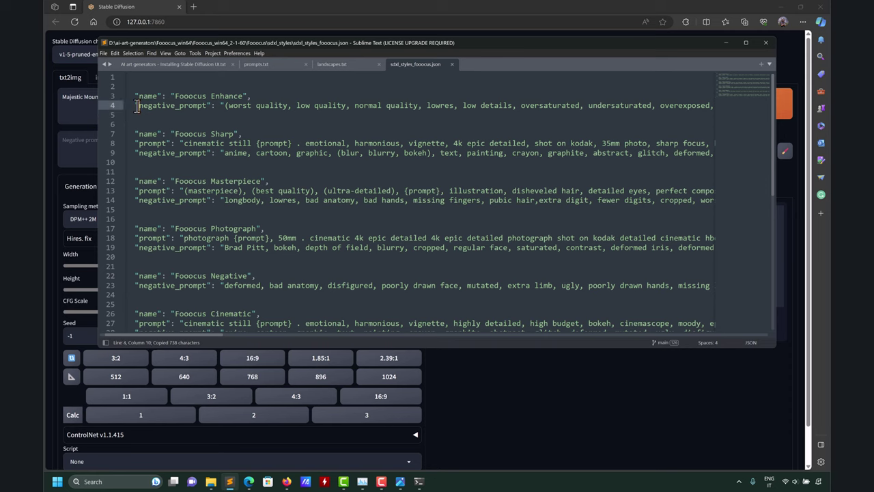
key("Home")
key("Up")
key("End")
left_click_drag(252, 105, 697, 105)
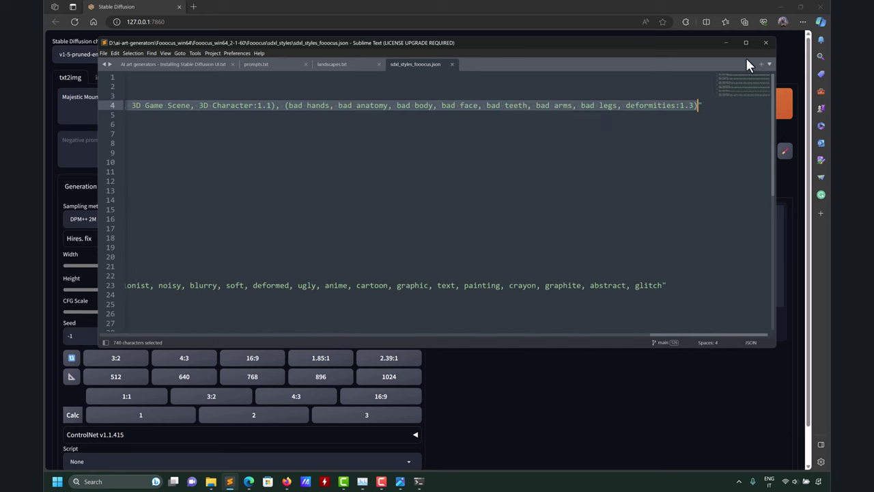
Return to the web UI and paste the Fooocus Enhance text as the negative prompt
left_click(725, 43)
left_click(105, 148)
key("ctrl+v")
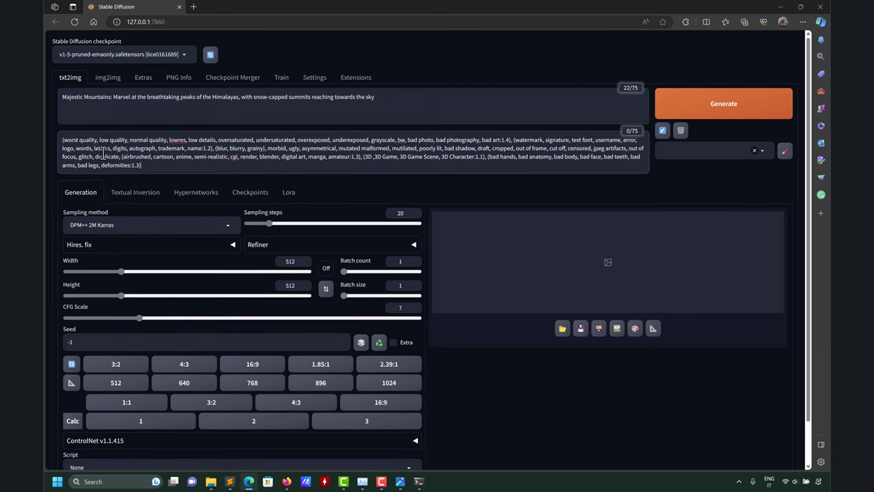
View the available prompt styles and highlight the negative prompt's weighted groups from "airbrushed" to the end
left_click(762, 150)
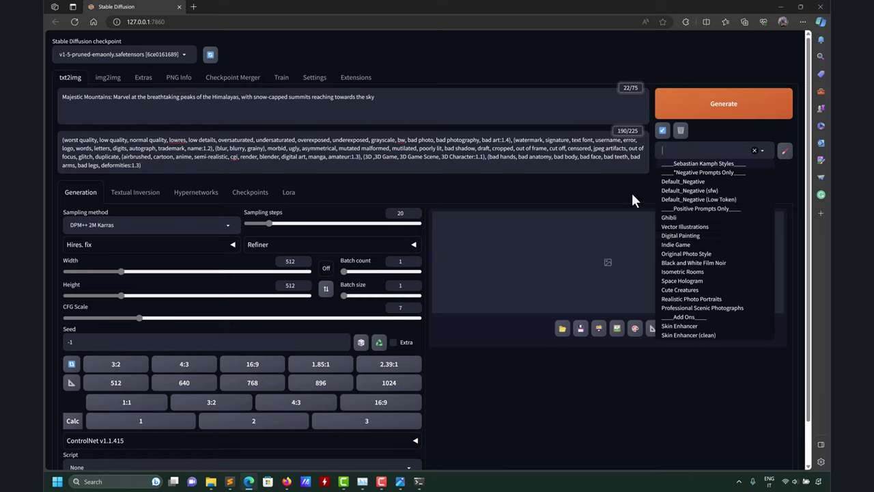
left_click(151, 164)
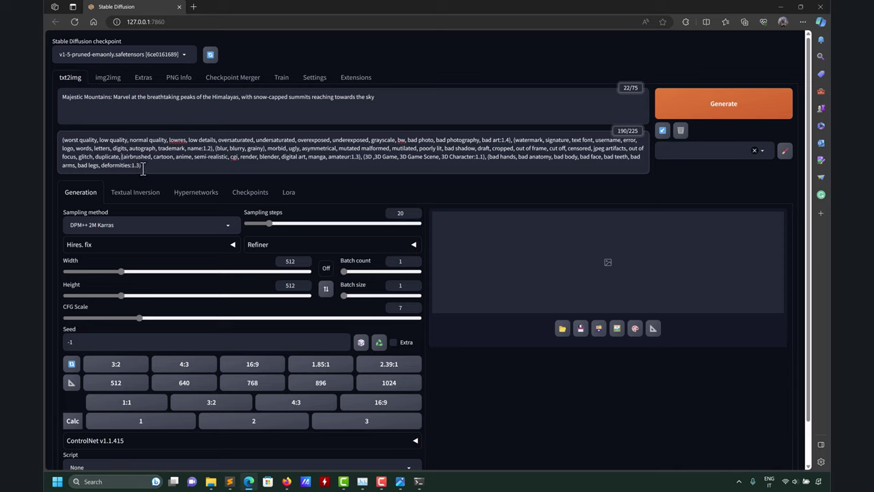
left_click_drag(142, 166, 120, 156)
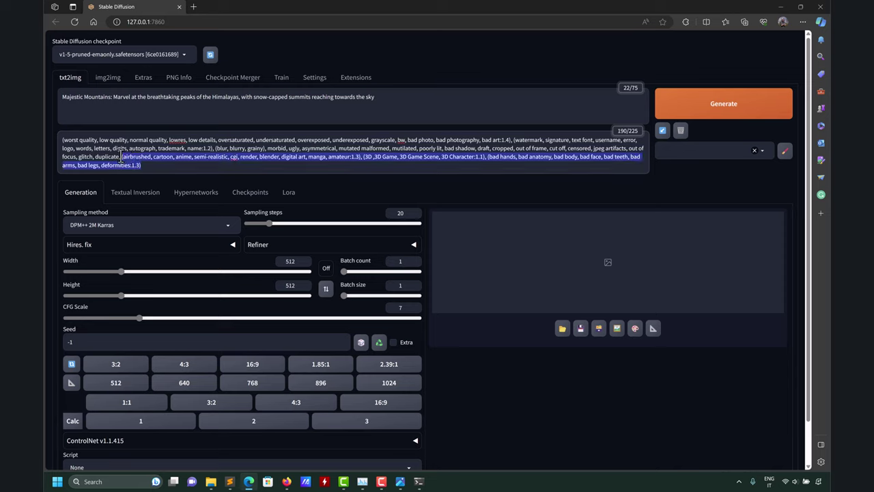
left_click(298, 164)
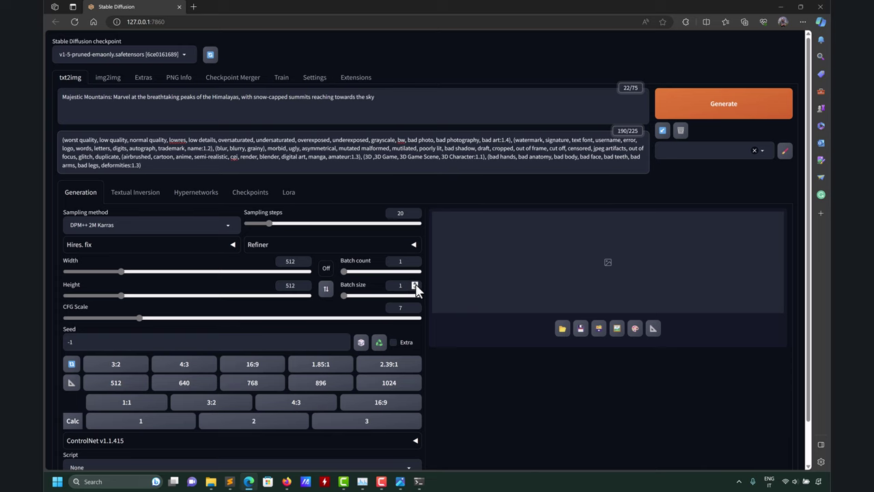
View the scripts available for txt2img generation and leave the script set to None
scroll(437, 335, "down", 2)
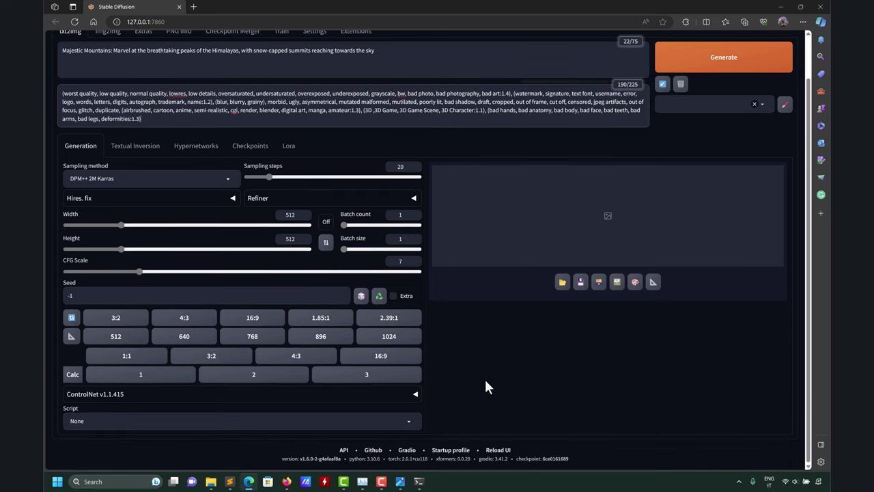
left_click(417, 421)
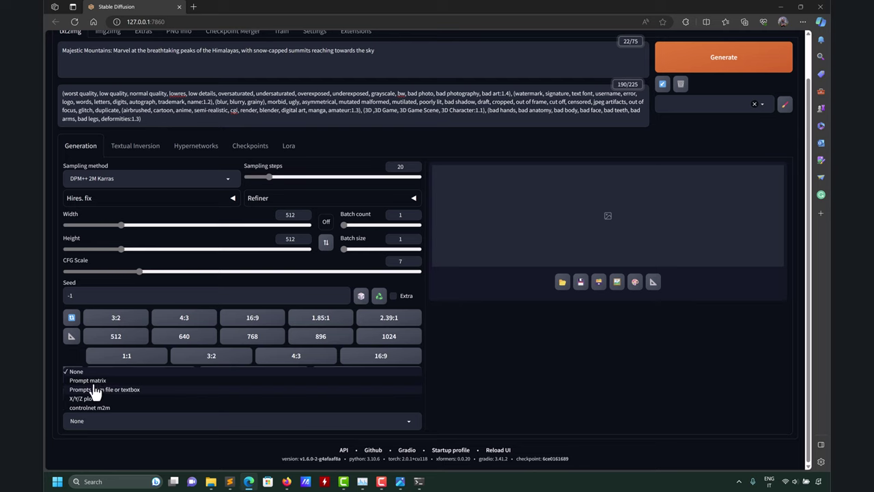
left_click(502, 374)
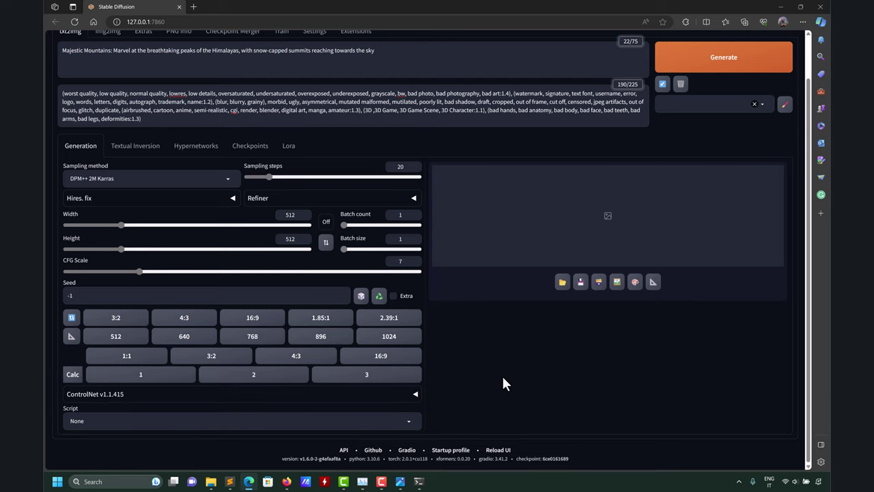
Generate the Majestic Mountains image three times with a random seed
scroll(500, 377, "up", 2)
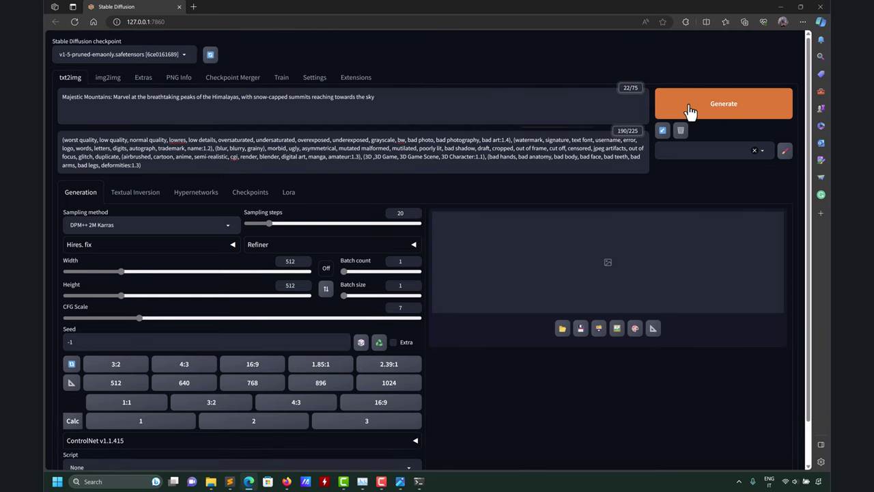
left_click(689, 111)
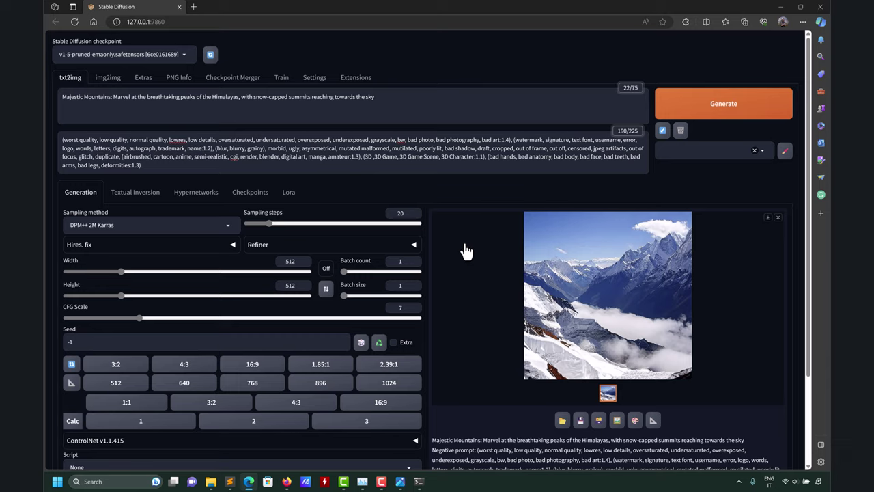
scroll(462, 250, "down", 3)
scroll(495, 234, "up", 3)
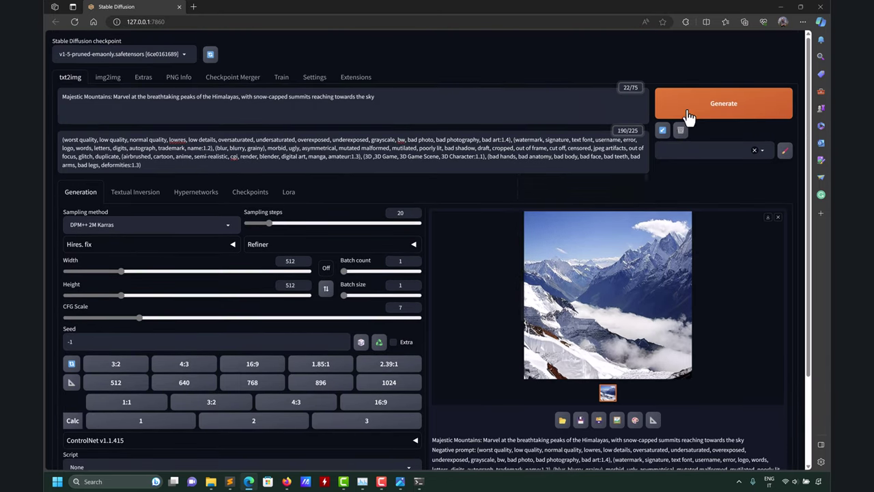
left_click(690, 108)
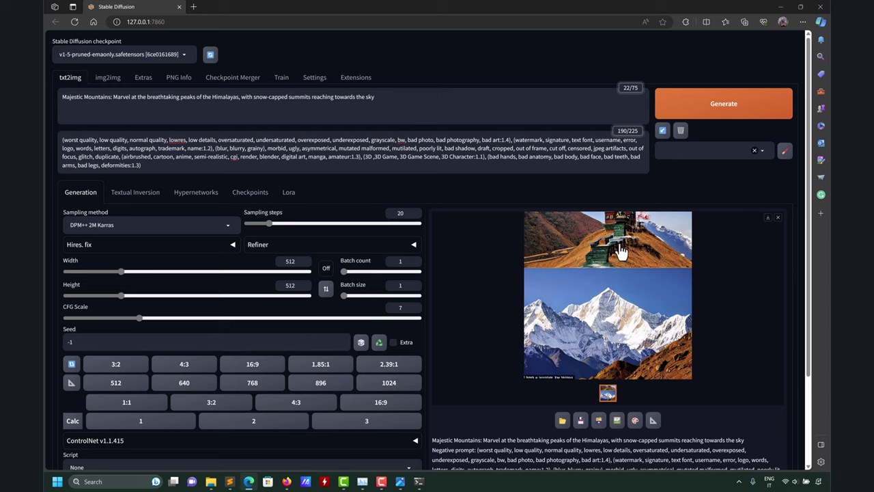
left_click(703, 104)
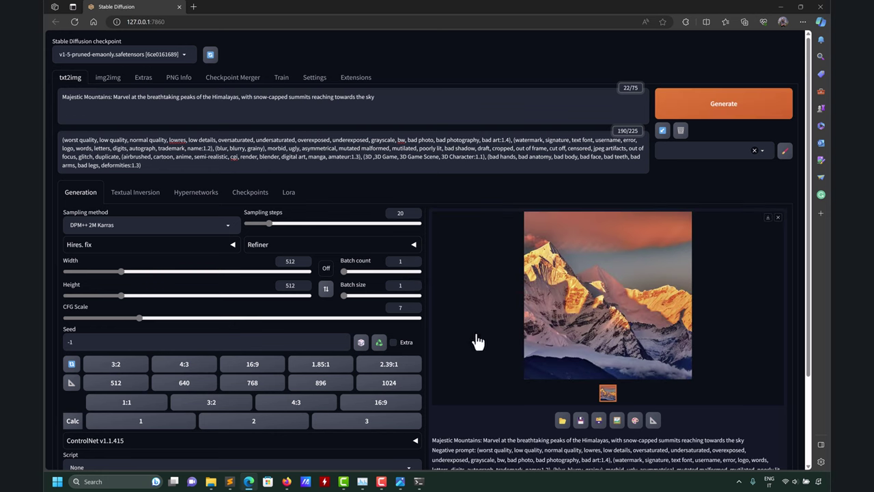
Reuse the last image's seed for the generation settings and generate the image again
left_click(380, 348)
left_click_drag(117, 343, 46, 346)
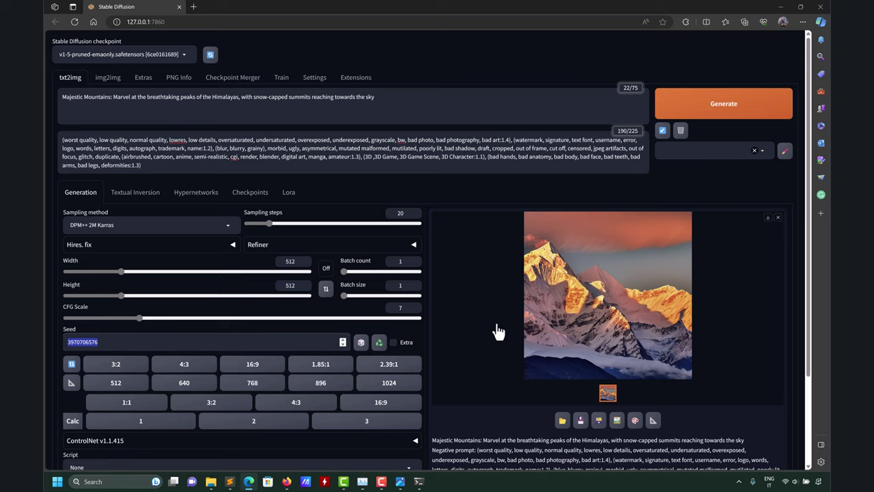
left_click(772, 110)
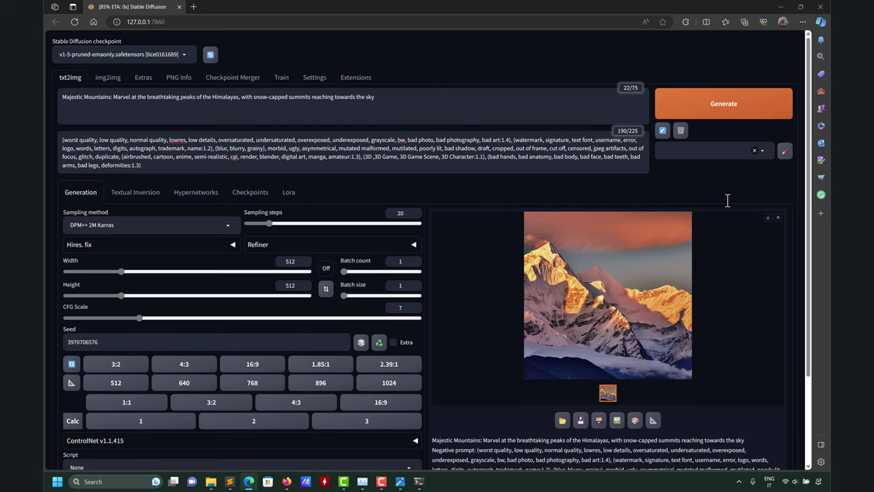
Lower the sampling steps to 8 and generate the image with the same seed
left_click(268, 223)
left_click_drag(268, 223, 255, 223)
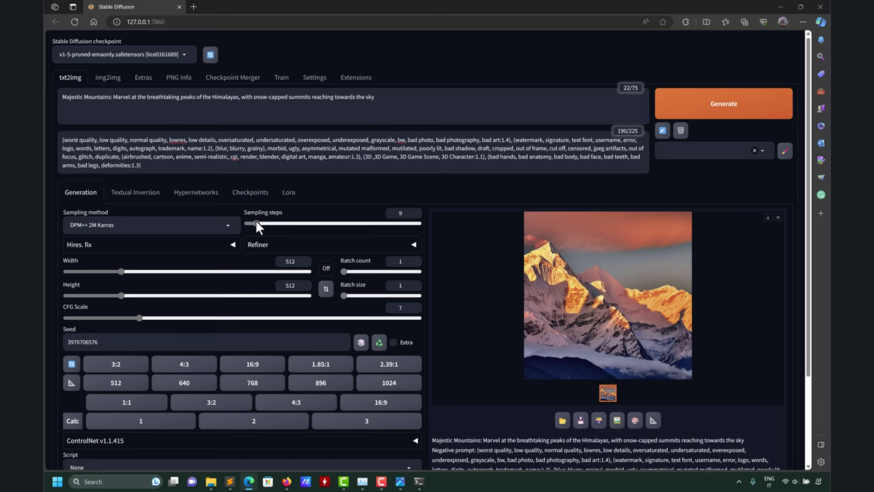
left_click(734, 103)
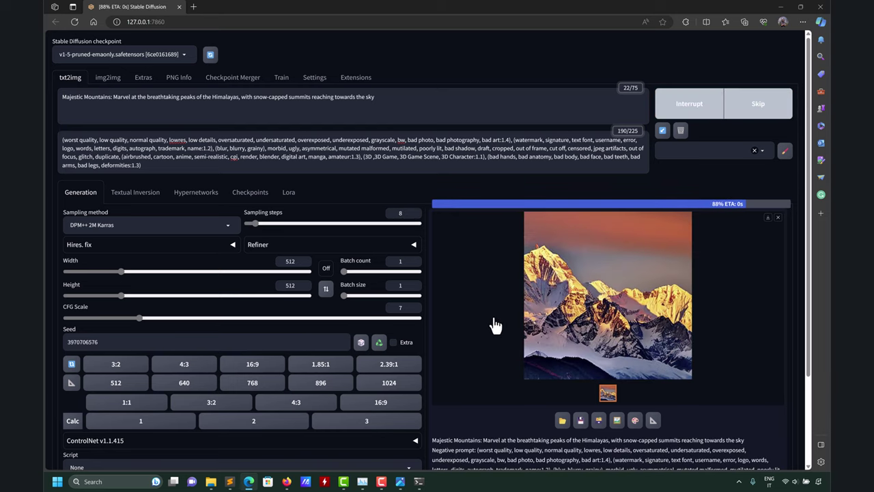
Raise the sampling steps to 40 and generate the image with the same seed
left_click_drag(262, 225, 304, 222)
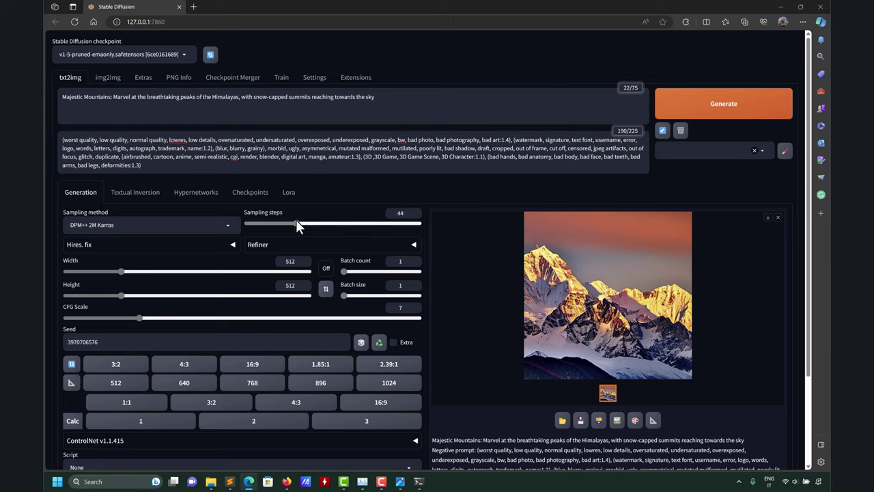
left_click_drag(292, 220, 292, 220)
left_click(755, 102)
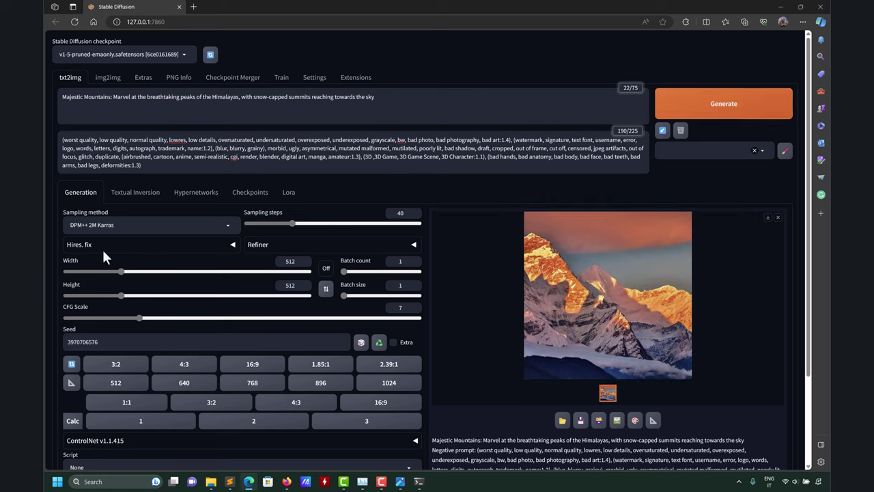
View the available sampling methods and review the generation details below the output image
left_click(220, 224)
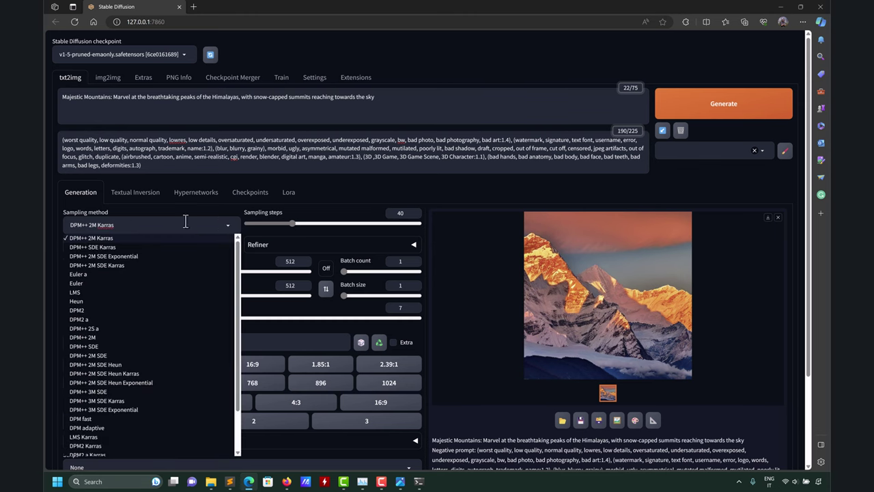
left_click(503, 274)
left_click(786, 43)
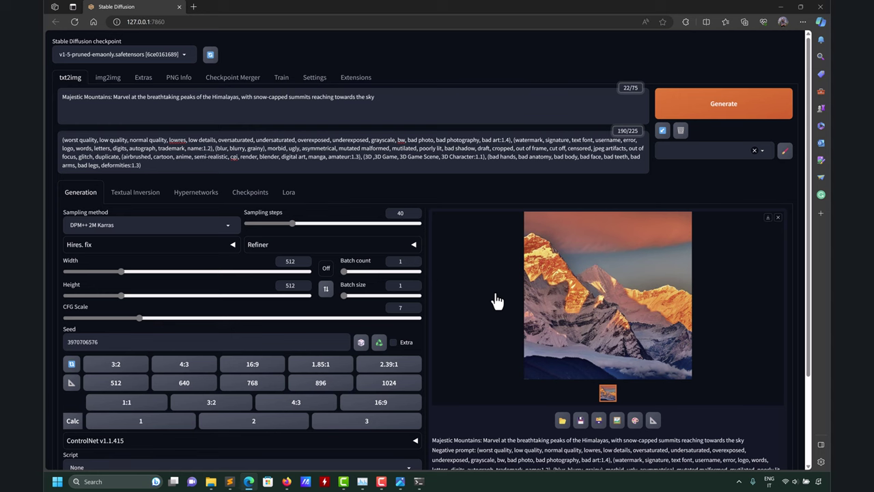
scroll(497, 300, "down", 2)
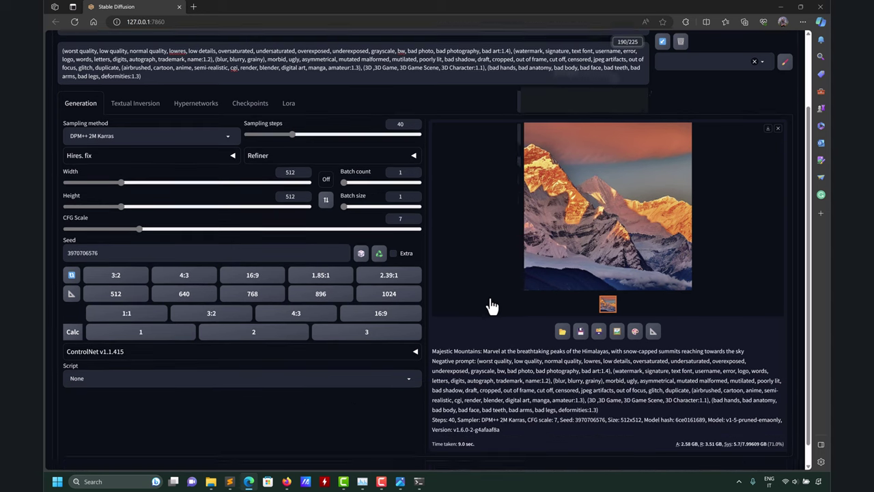
scroll(489, 296, "up", 2)
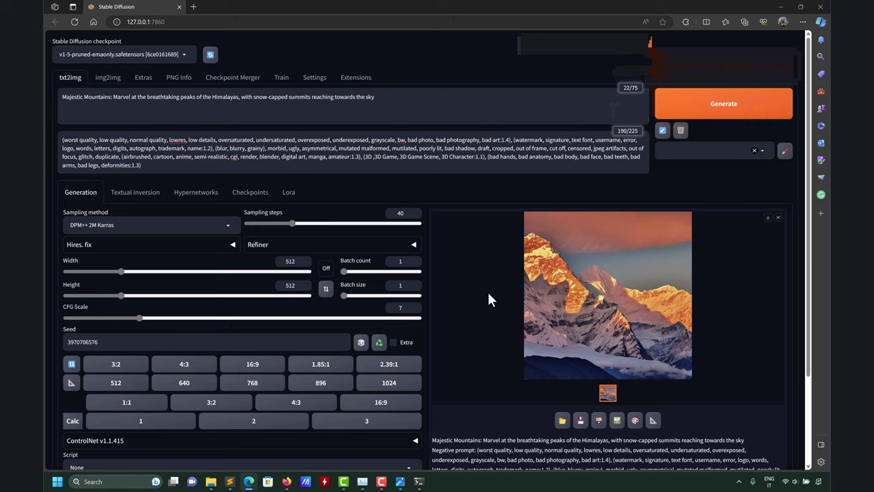
Load the juggernautXL_version6Rundiffusion.safetensors checkpoint and generate the image with it
left_click(183, 54)
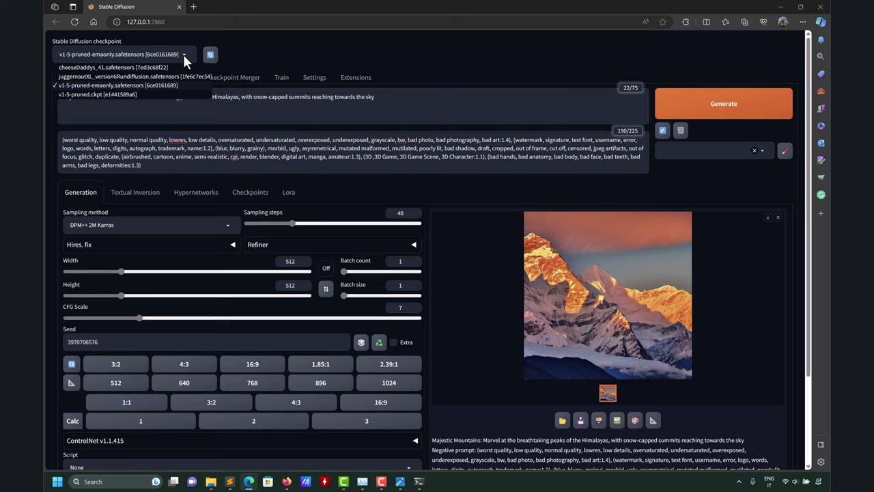
left_click(75, 77)
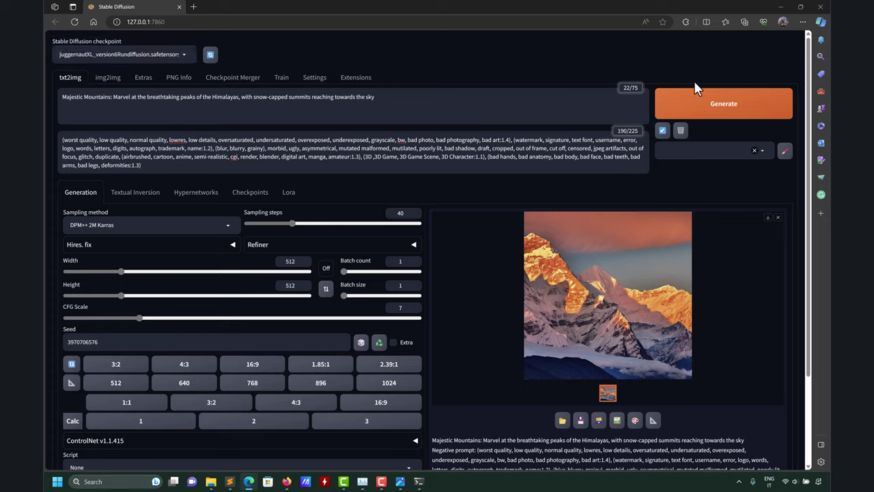
left_click(727, 104)
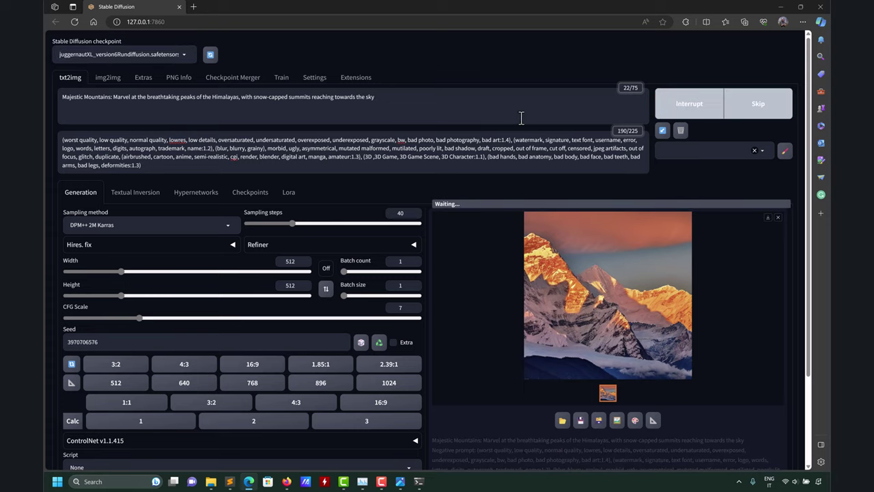
Switch to the command console to check the model loading and generation progress, and return to the web UI
left_click(419, 482)
left_click(420, 482)
left_click(418, 481)
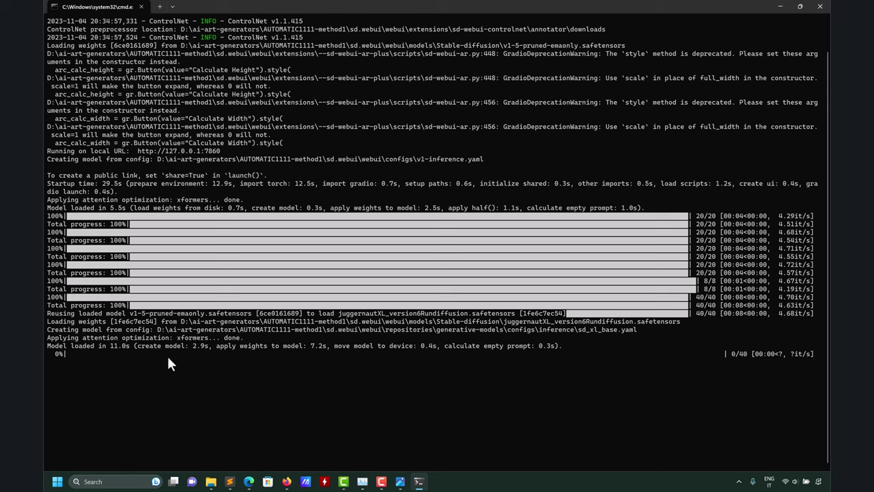
left_click(780, 7)
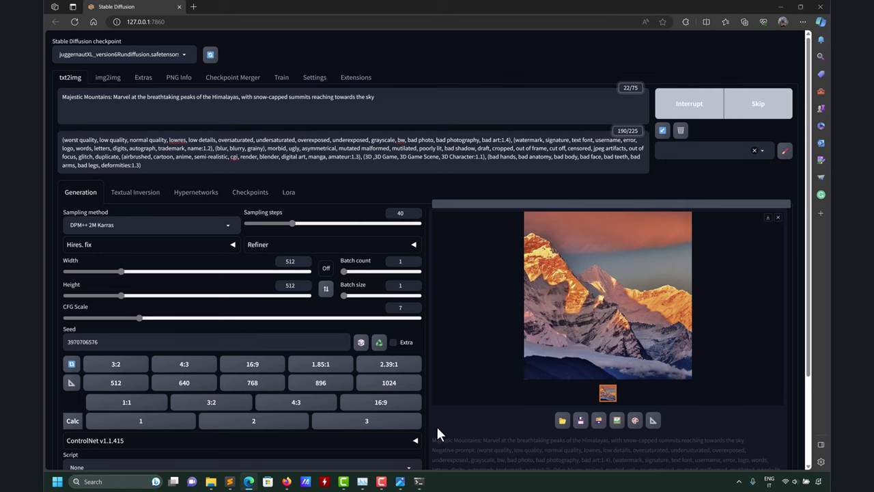
left_click(419, 482)
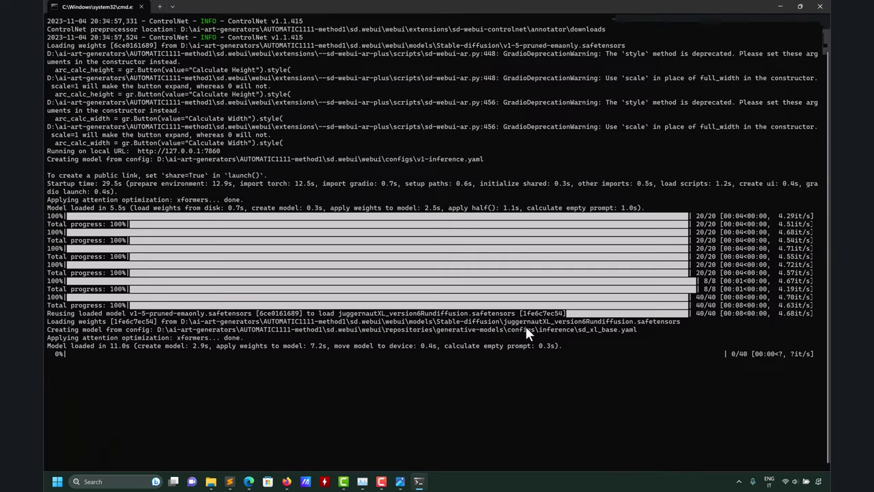
left_click(779, 6)
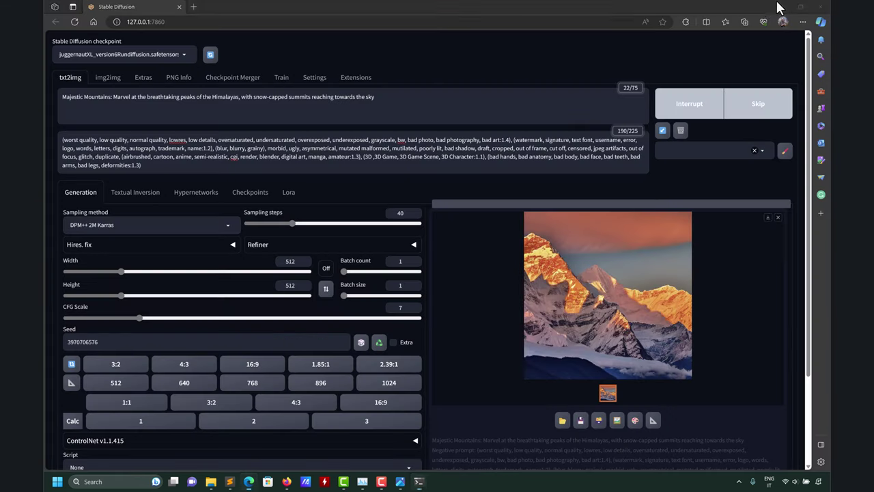
Open Task Manager beside the output image to monitor GPU performance during generation, and minimize it
left_click(362, 483)
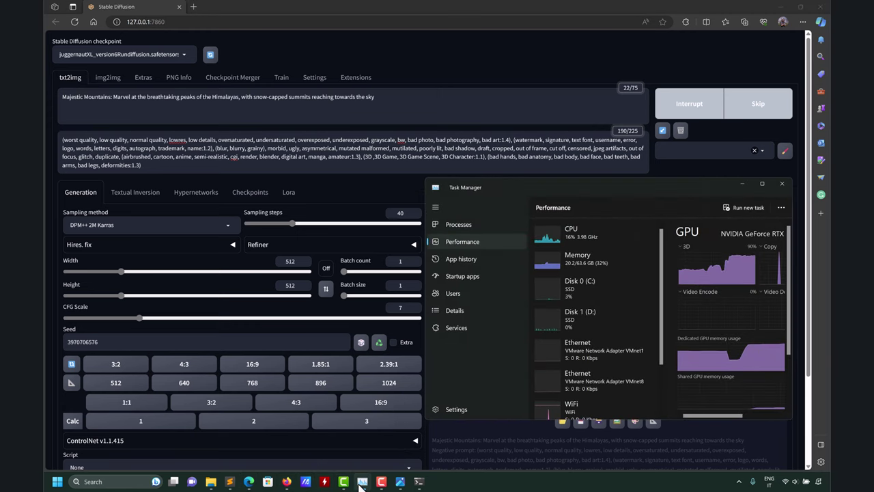
left_click_drag(649, 185, 293, 75)
left_click(420, 482)
left_click(423, 482)
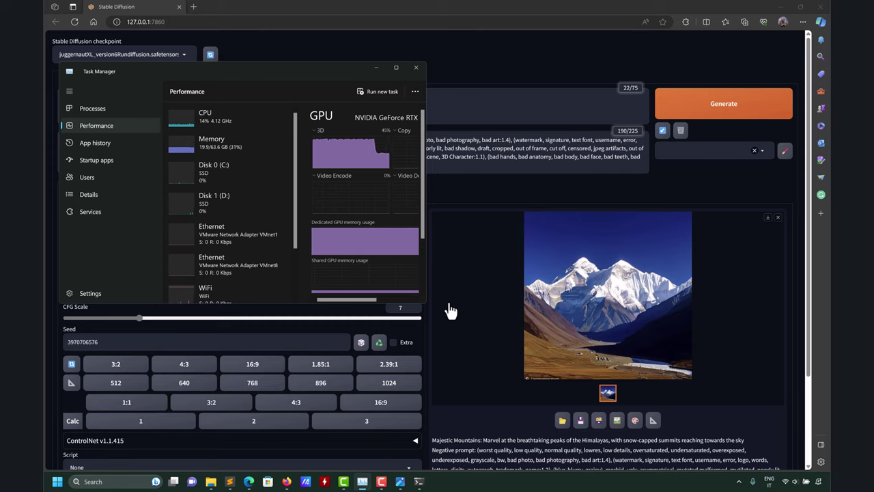
left_click(367, 73)
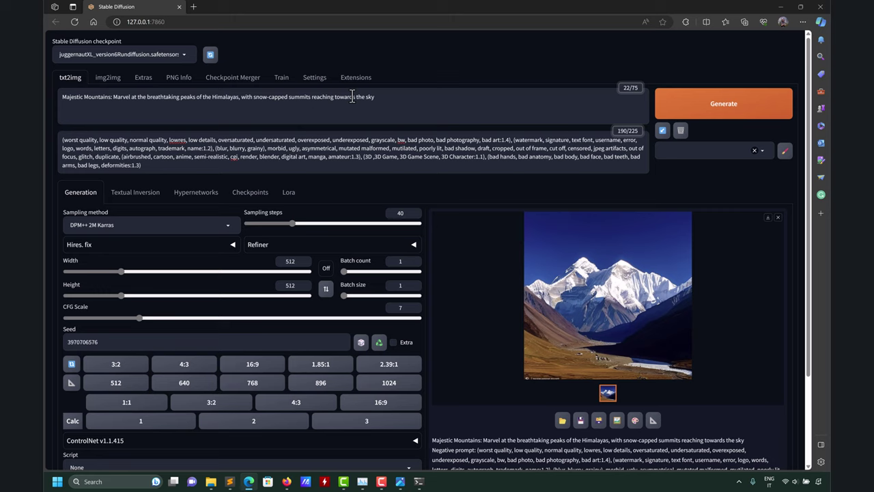
Set the sampling steps to 20 and load the cheeseDaddys_41.safetensors checkpoint
left_click(376, 99)
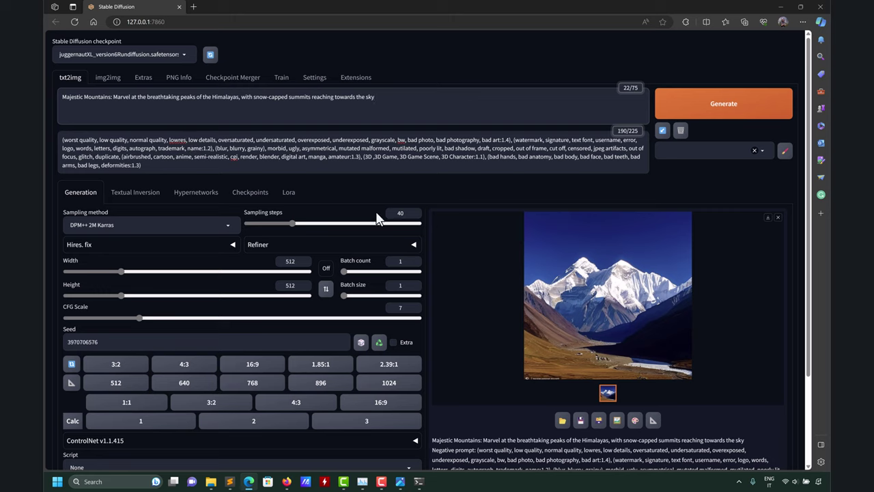
left_click_drag(409, 214, 374, 220)
type("20")
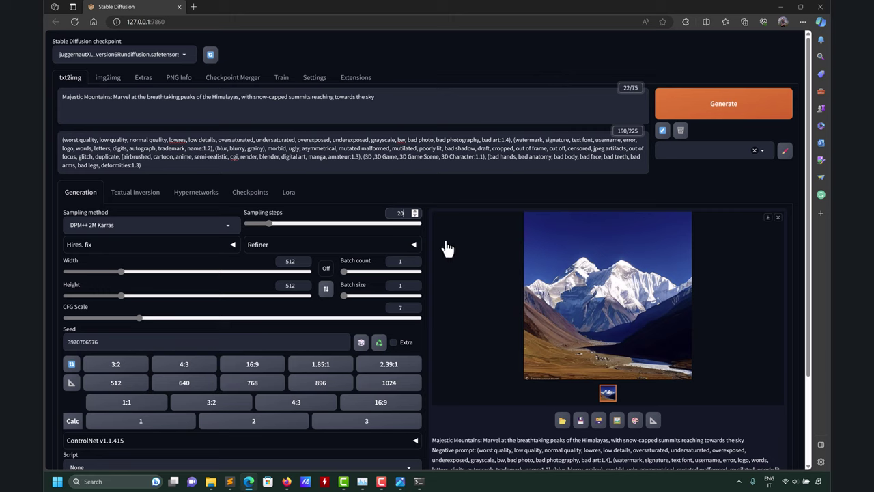
left_click(183, 55)
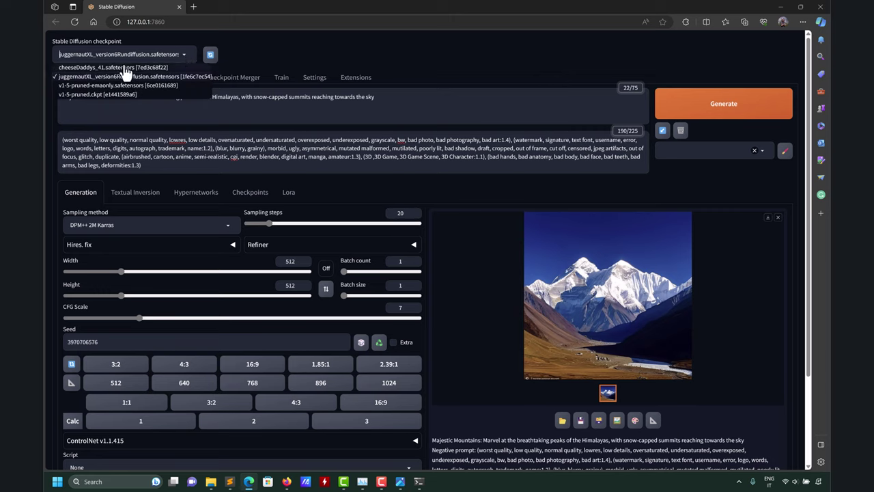
left_click(79, 67)
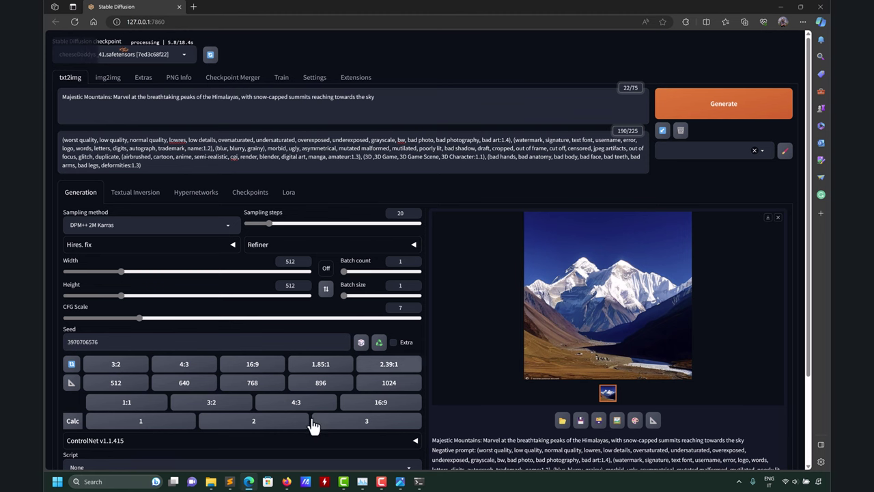
Switch to Firefox and look through the open Lexica and posted-image pages and the "All 184 Styles in Fooocus" discussion
left_click(287, 481)
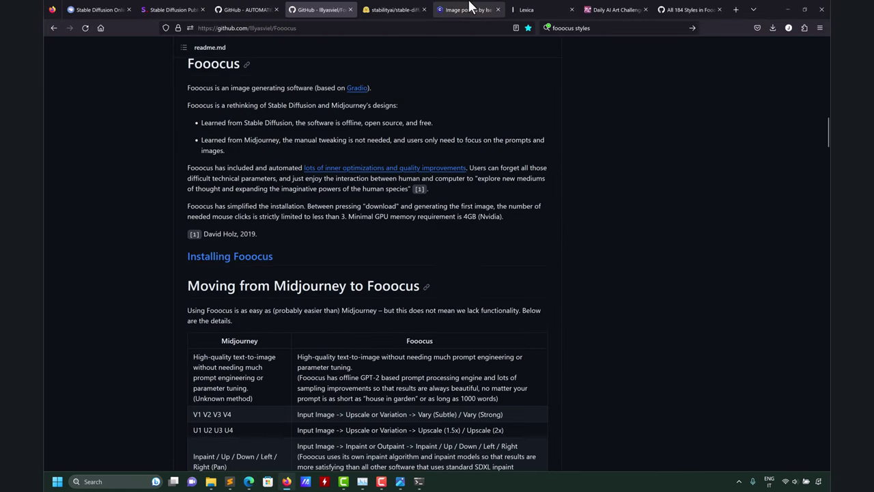
left_click(535, 9)
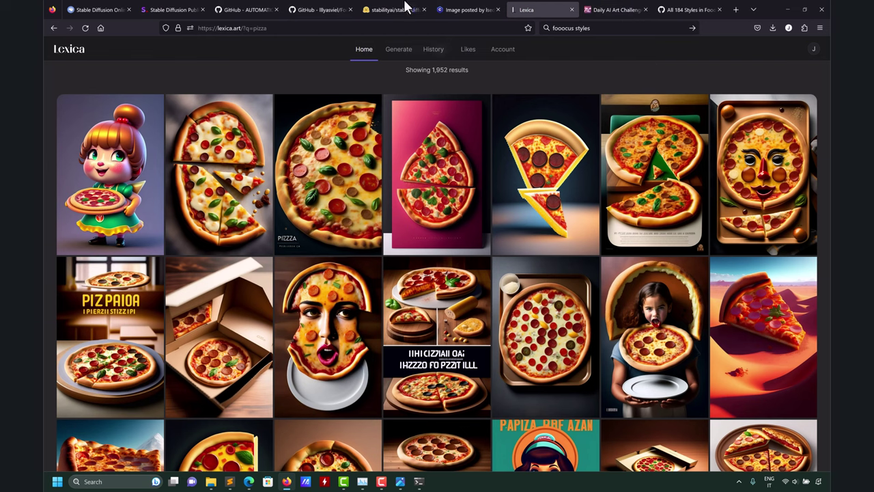
left_click(455, 9)
left_click(690, 9)
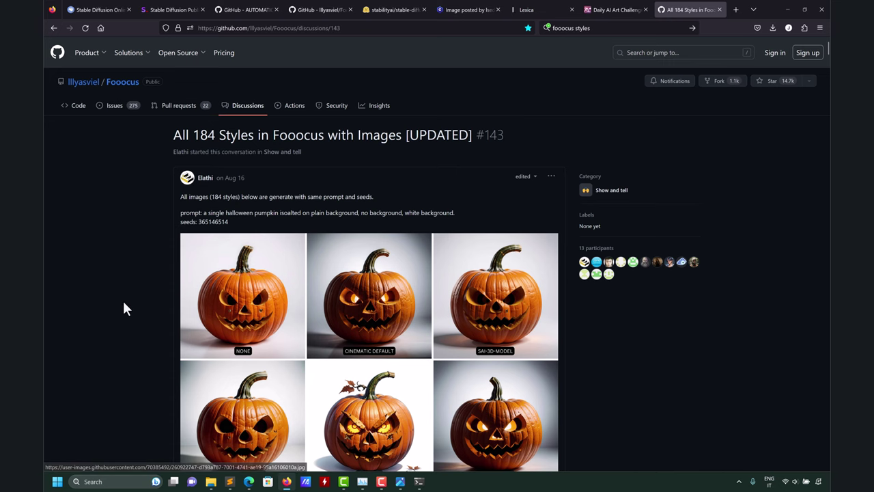
Go to the Civitai home page, search the models for "chee", and open Cheese Daddy's Landscapes mix
left_click(456, 8)
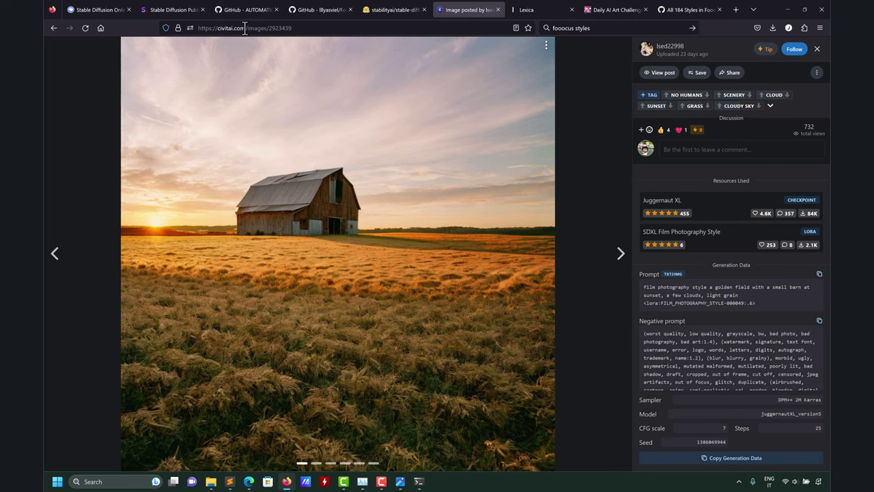
left_click_drag(247, 29, 362, 33)
key("BackSpace")
key("Return")
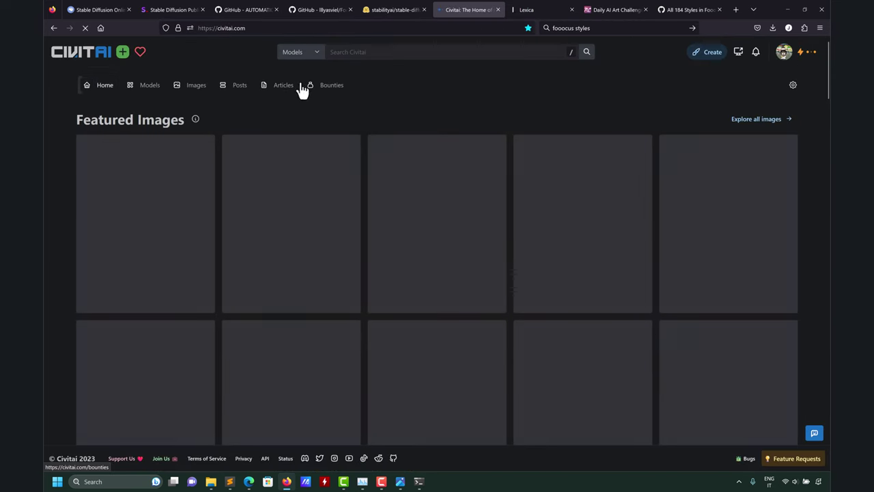
left_click(365, 55)
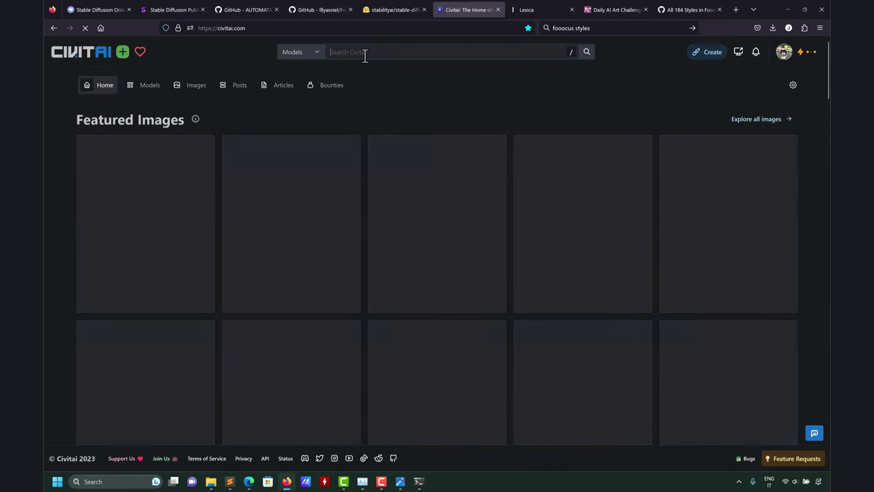
type("chee")
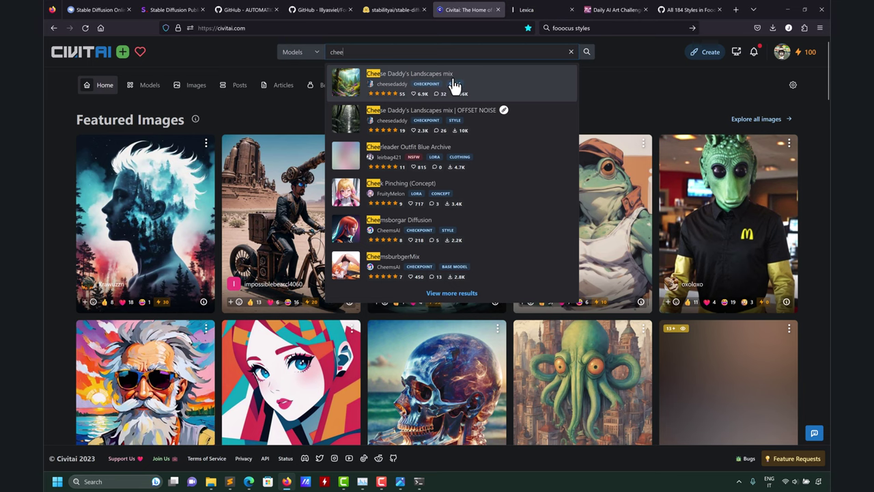
left_click(394, 78)
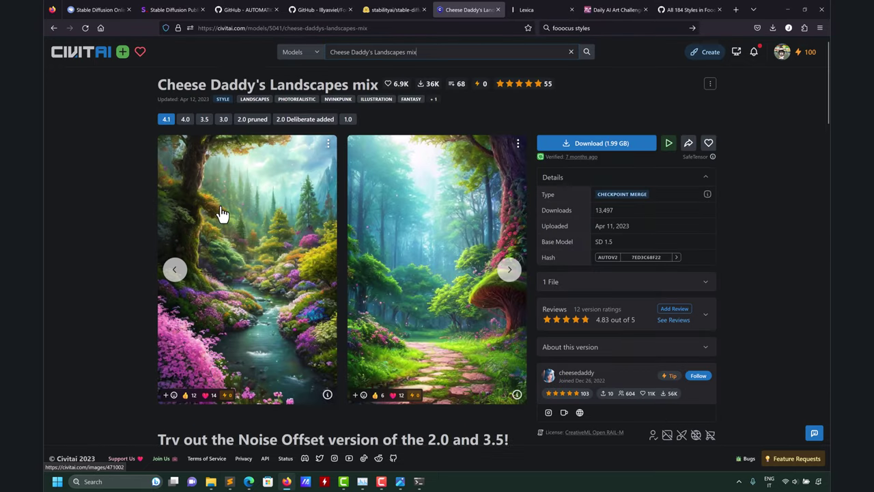
Browse the sample images and the version description of Cheese Daddy's Landscapes mix
left_click(509, 269)
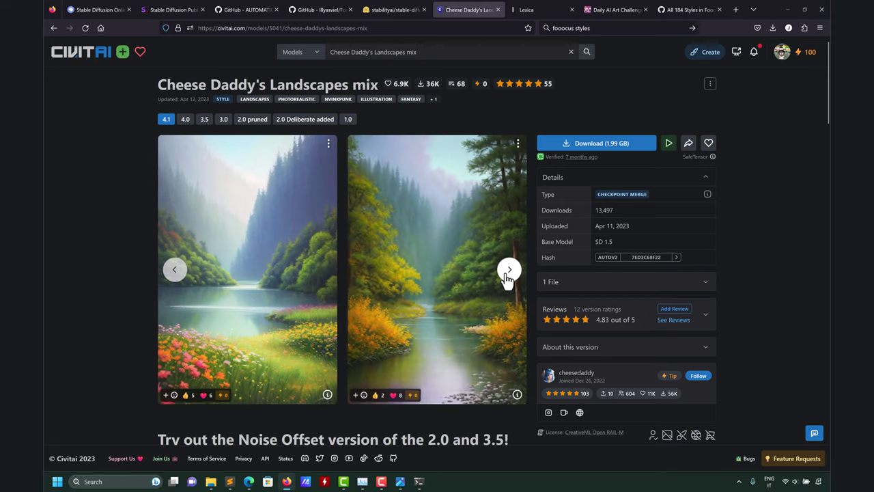
left_click(509, 270)
left_click(509, 270)
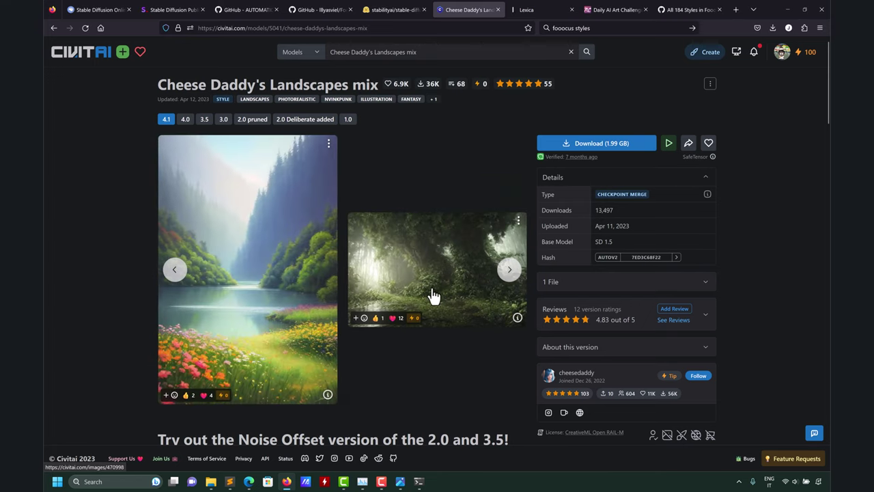
scroll(396, 349, "down", 2)
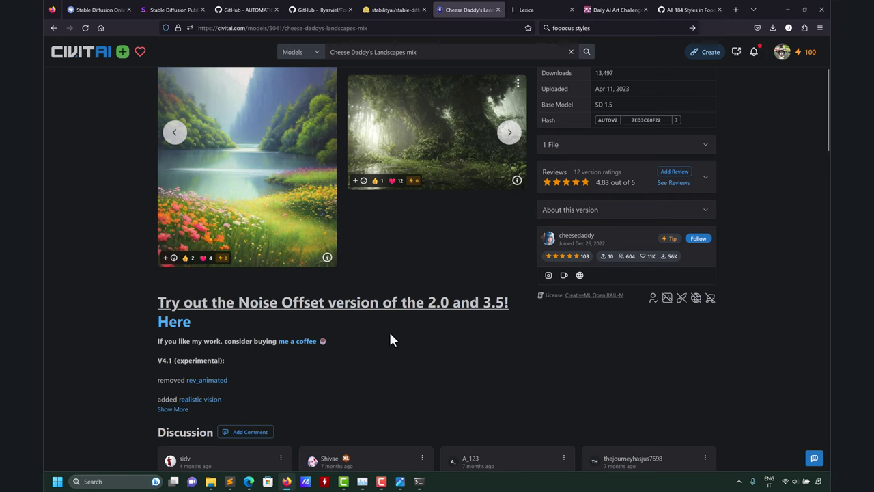
scroll(390, 338, "up", 2)
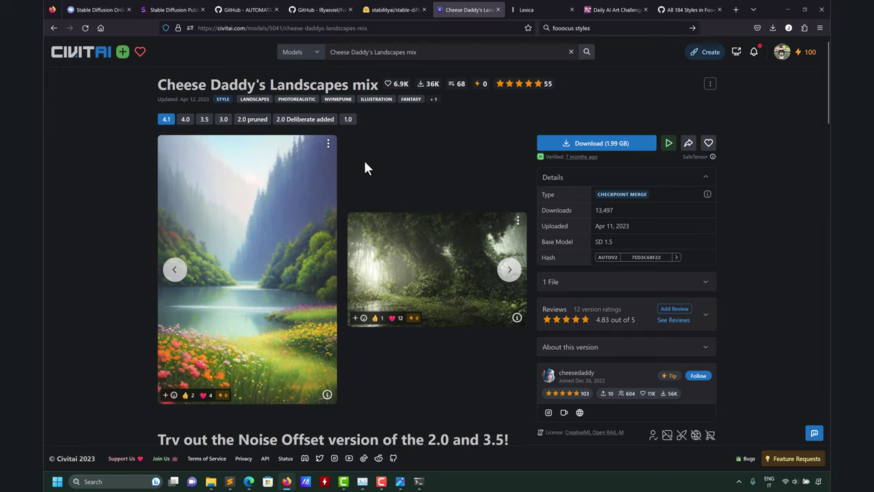
Return to the Stable Diffusion web UI and generate the Himalayas prompt with the cheeseDaddys_41 checkpoint
left_click(787, 10)
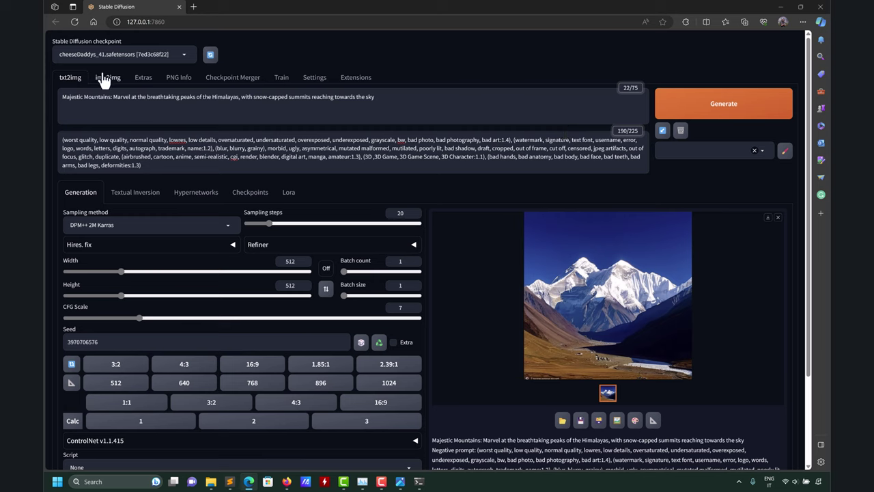
left_click(154, 161)
key("ctrl+a")
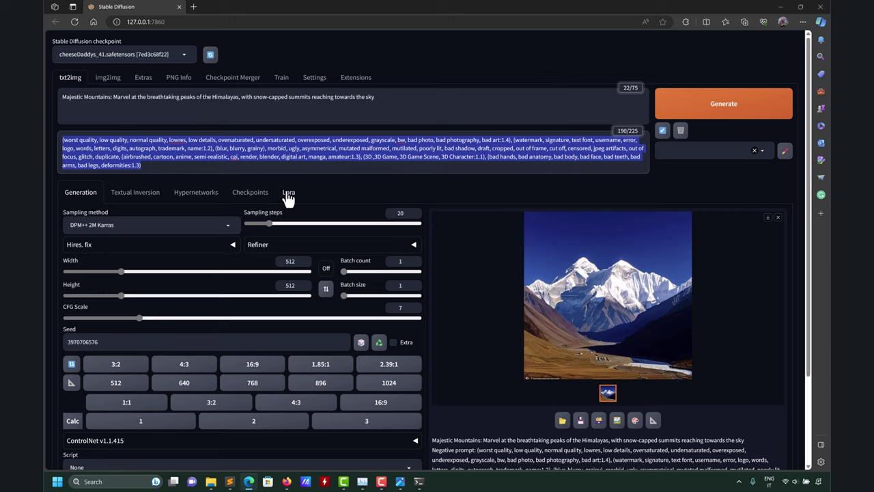
left_click(737, 120)
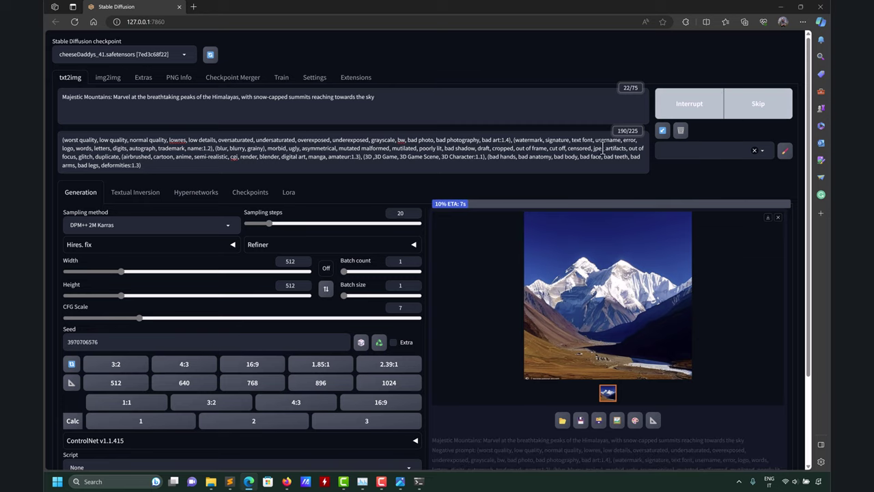
Try adding the naturepron_nolabels LoRA to the prompt, remove its tag again, and return to the generation settings
left_click(285, 193)
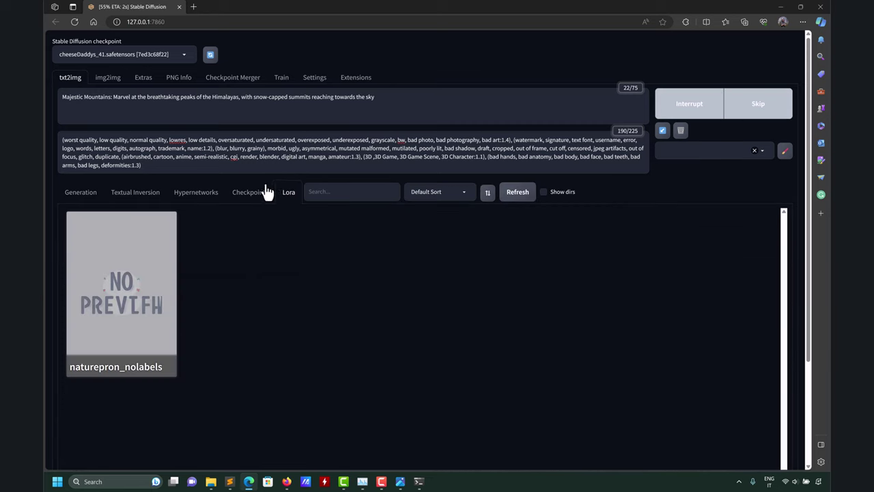
left_click(157, 309)
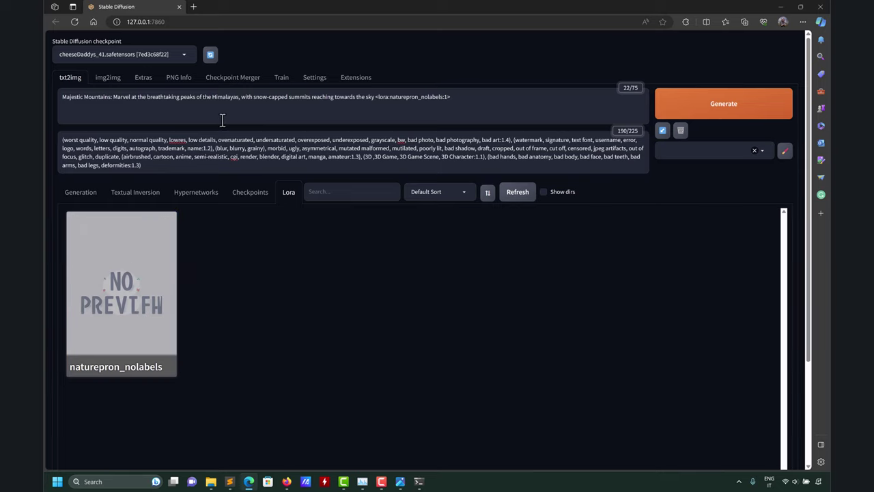
left_click_drag(452, 97, 376, 97)
key("BackSpace")
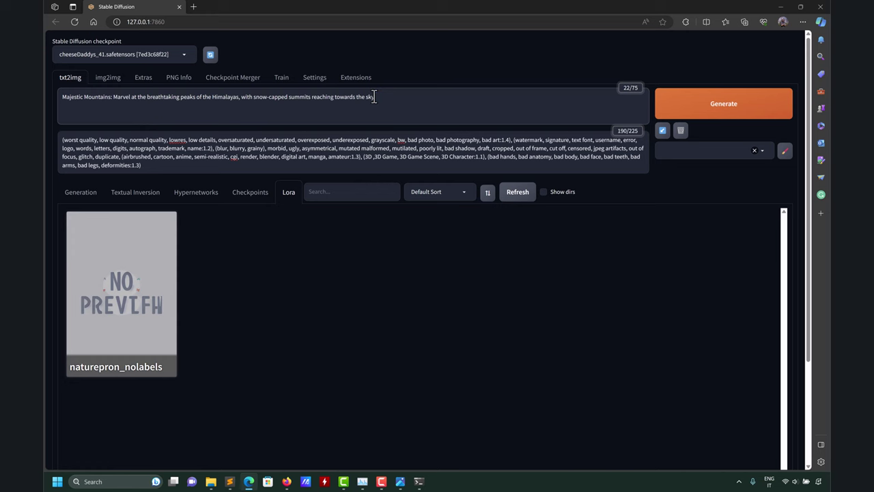
left_click(69, 197)
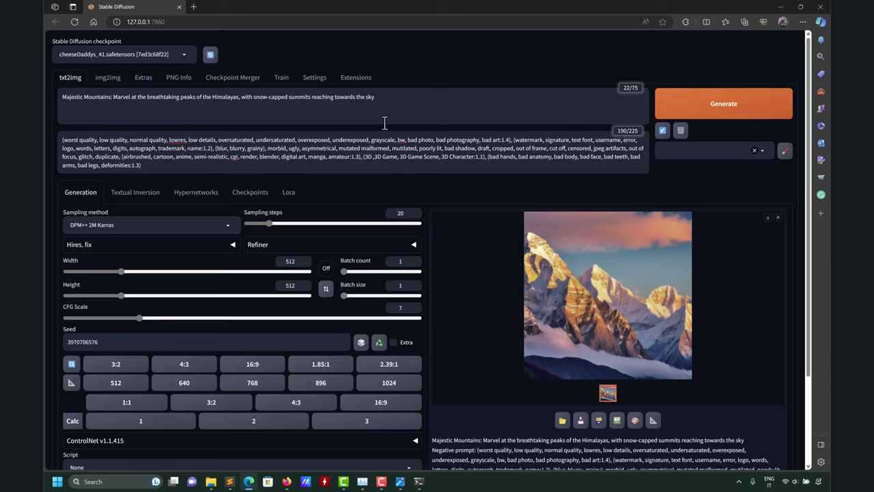
left_click_drag(386, 101, 60, 109)
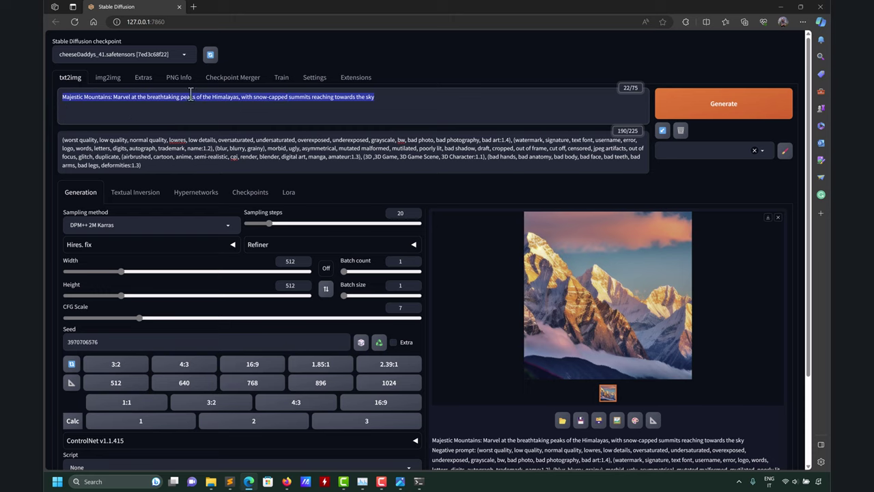
left_click(340, 82)
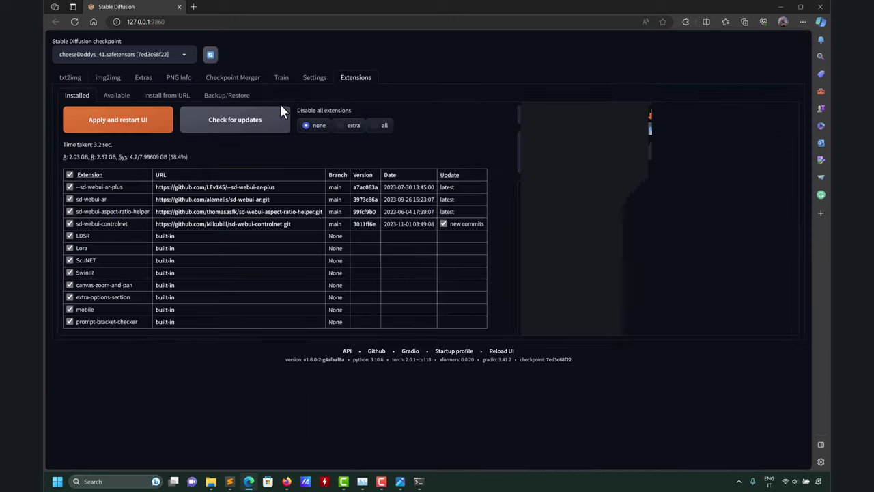
left_click(66, 82)
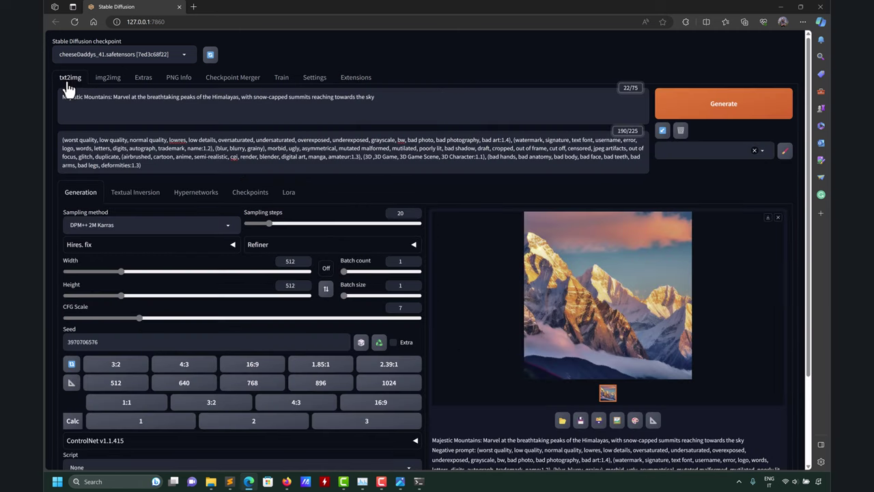
Examine the internal metadata and the editable settings of the naturepron_nolabels LoRA, and close them without changes
left_click(288, 194)
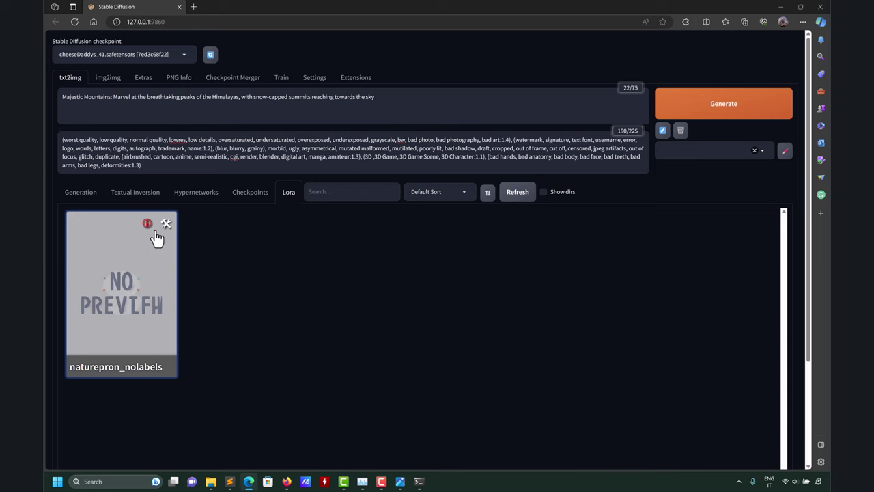
left_click(146, 224)
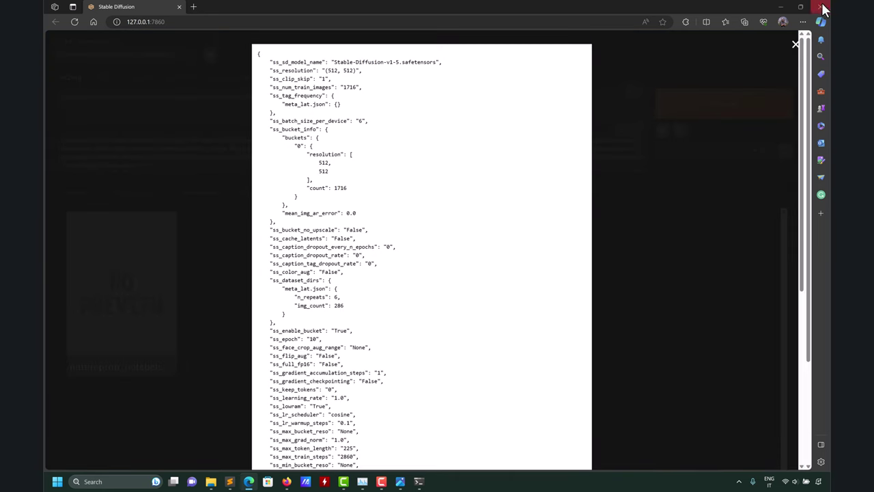
left_click(795, 44)
left_click(164, 225)
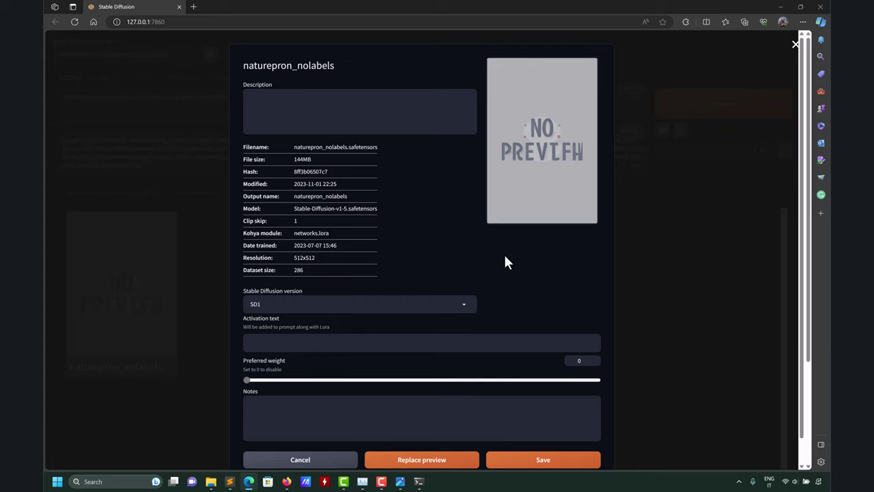
scroll(591, 280, "down", 1)
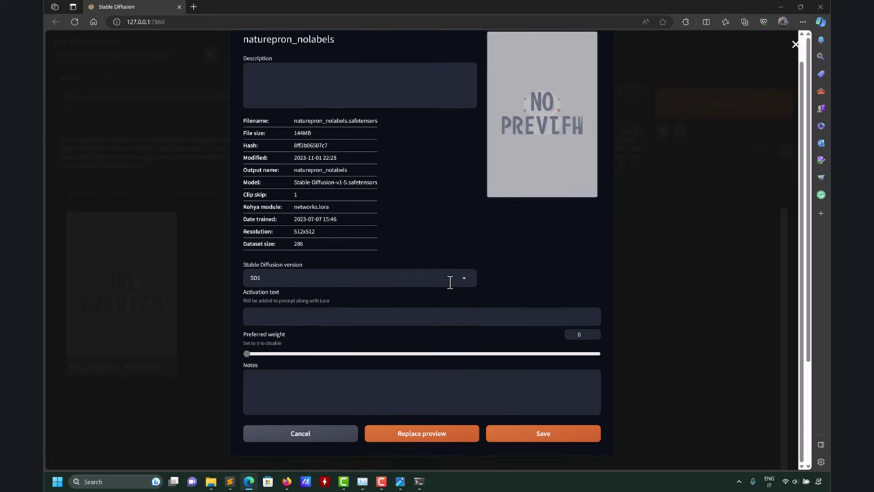
left_click(795, 45)
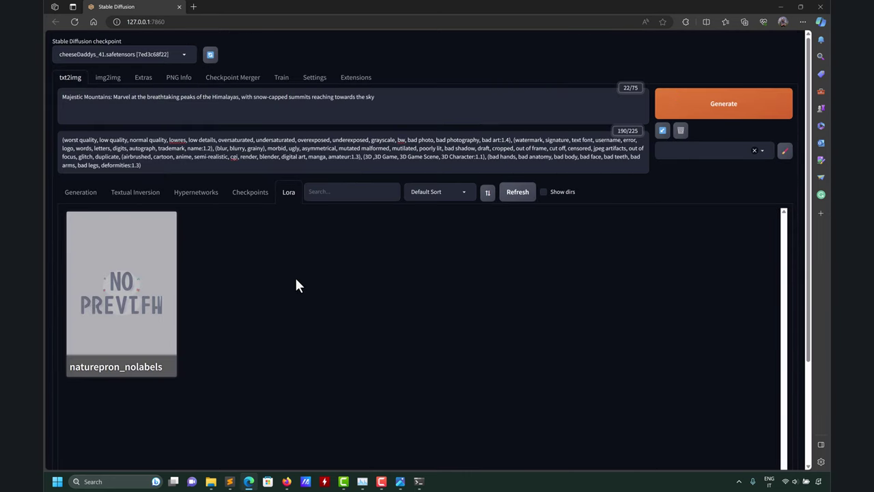
left_click(167, 227)
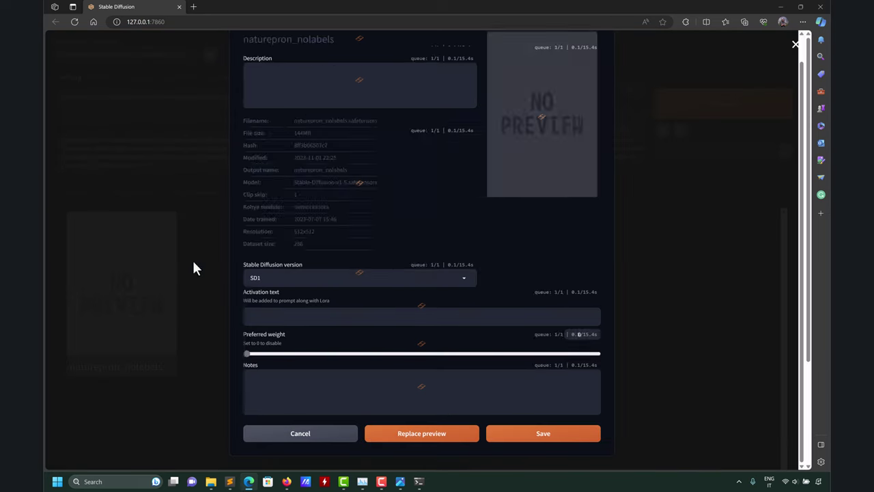
left_click(795, 45)
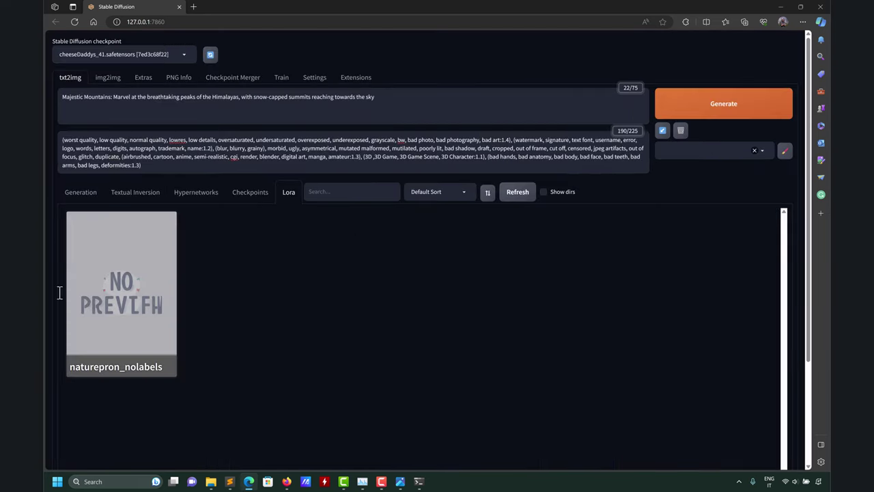
Add the naturepron_nolabels LoRA with weight 1 to the prompt and copy "naturepron" from its tag
left_click(122, 299)
left_click_drag(451, 97, 374, 97)
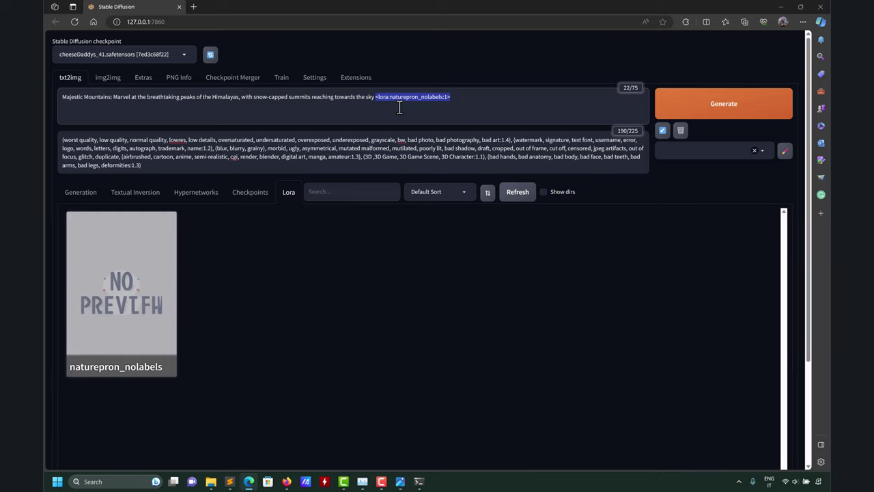
left_click(448, 96, "shift")
left_click(421, 97)
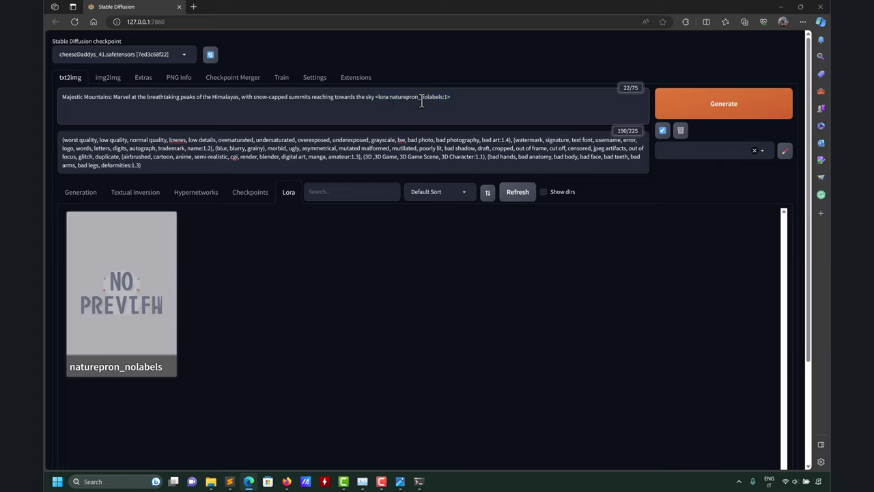
left_click_drag(448, 96, 374, 96)
left_click(446, 96)
left_click_drag(418, 97, 389, 97)
Switch to Firefox, search Civitai for "naturepron", and open the NaturePron LoRA page
left_click(287, 482)
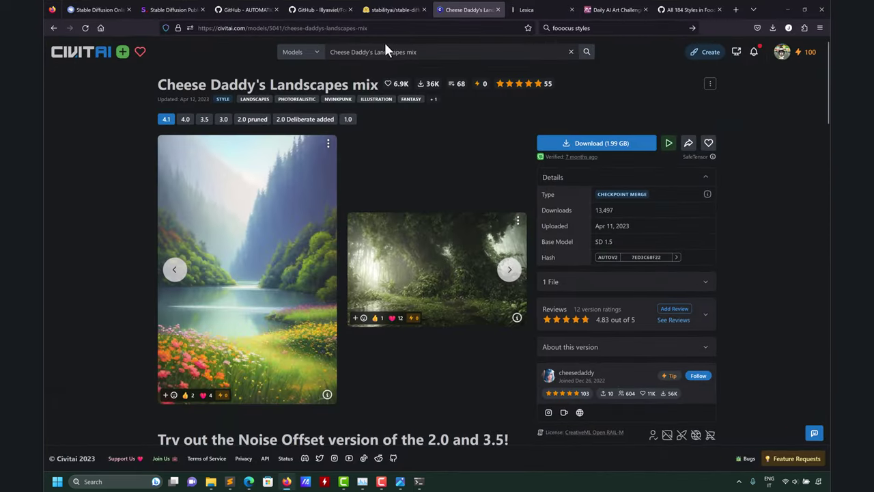
triple_click(377, 52)
type("chee")
key("Return")
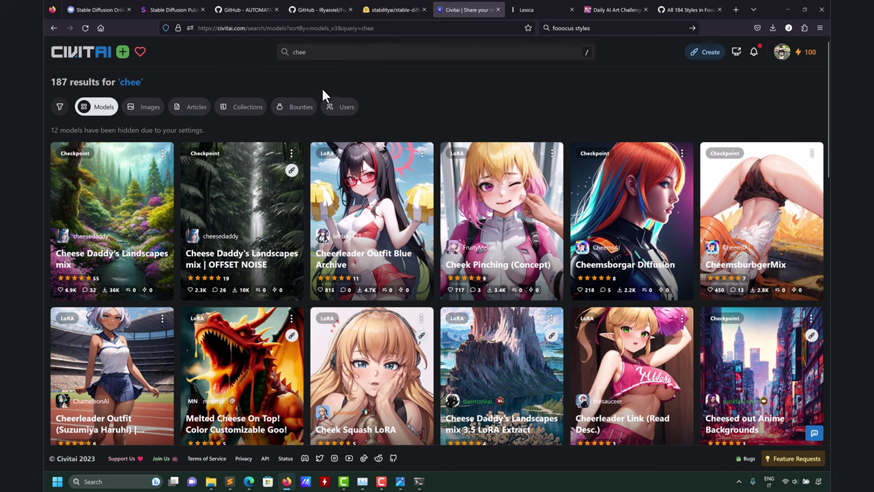
left_click(318, 56)
key("Return")
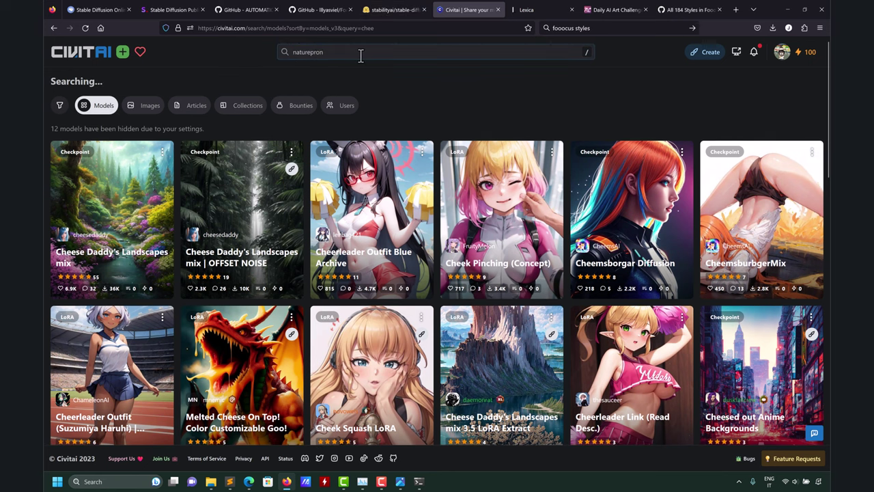
left_click(137, 195)
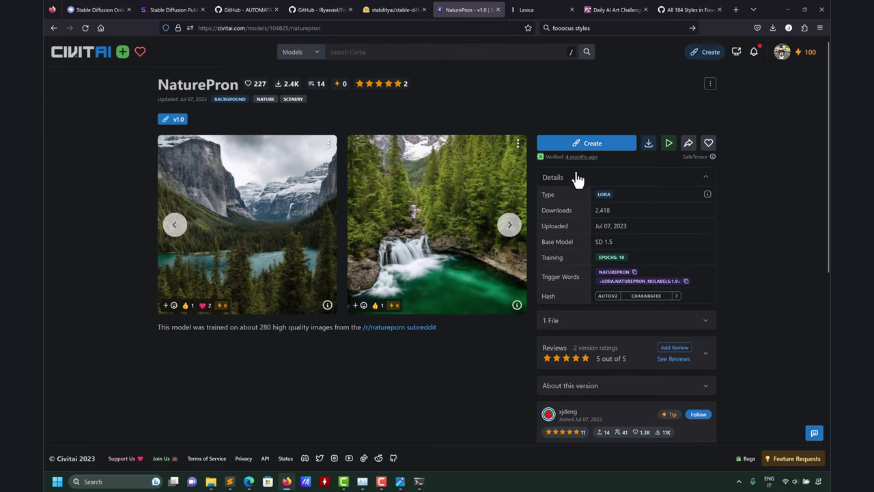
Look through the NaturePron page for its discussion, gallery, base model and trigger words
scroll(312, 236, "down", 4)
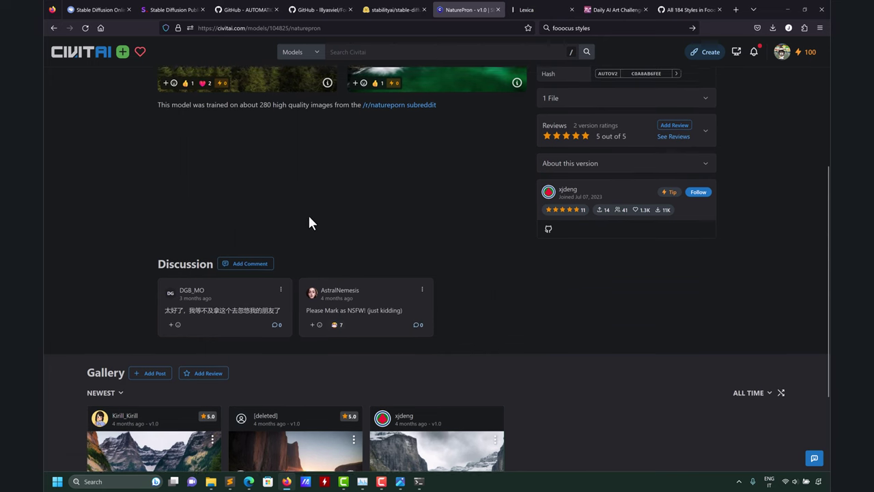
scroll(308, 223, "up", 1)
scroll(451, 263, "up", 1)
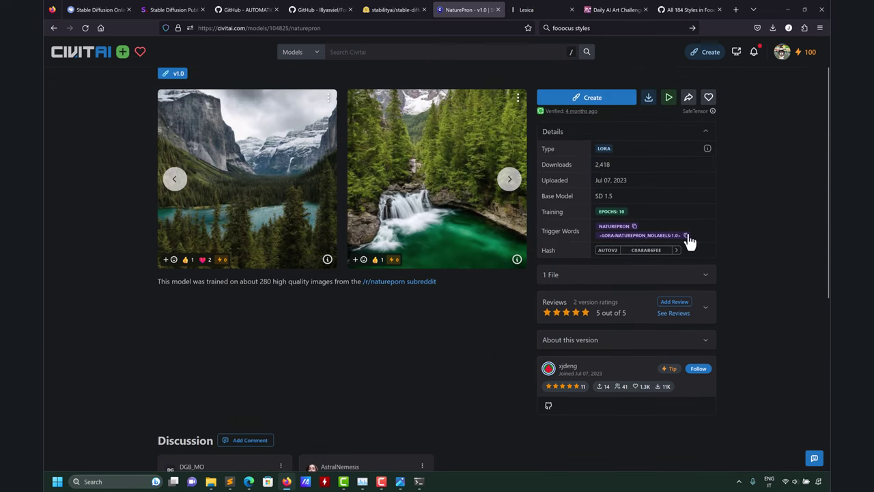
scroll(733, 233, "up", 1)
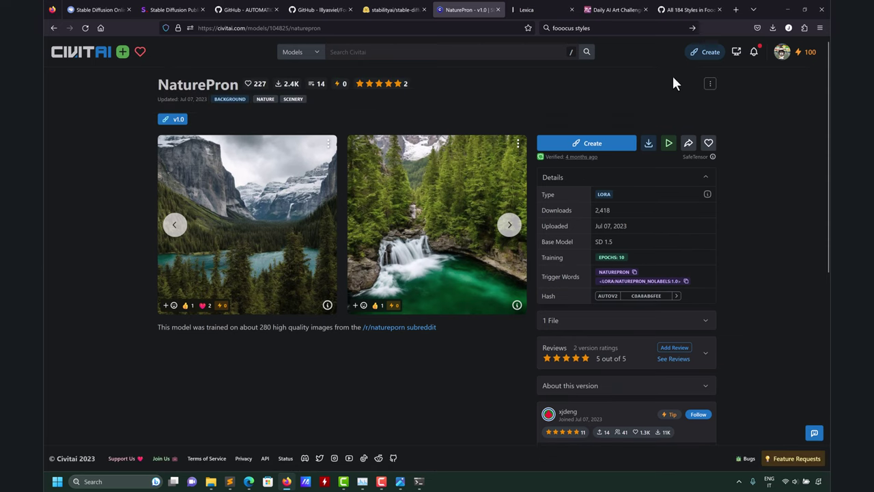
left_click(786, 8)
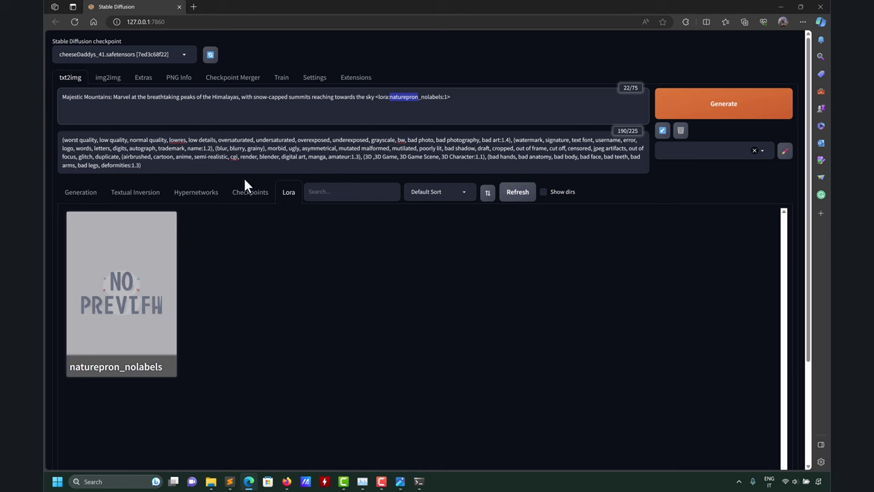
left_click(82, 193)
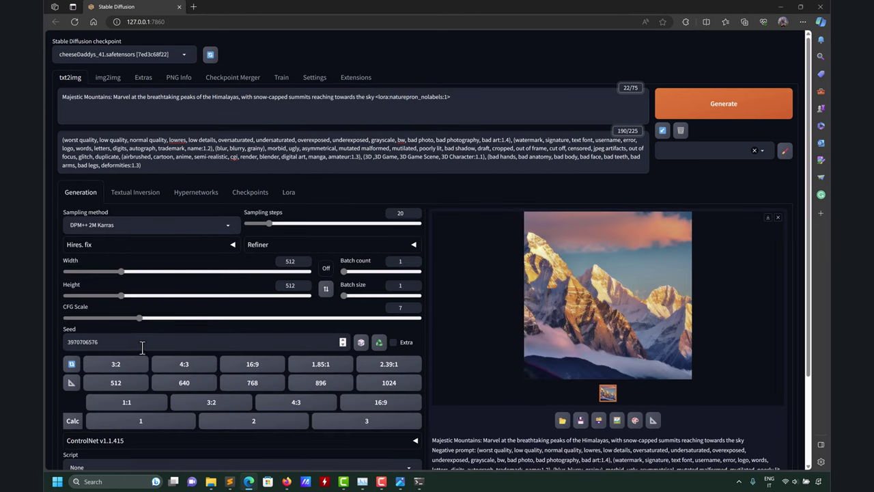
left_click_drag(132, 343, 43, 345)
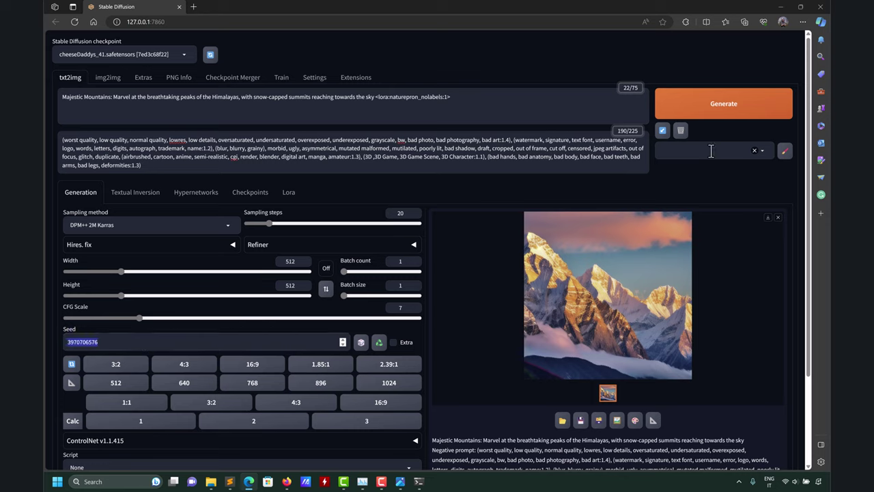
left_click(745, 114)
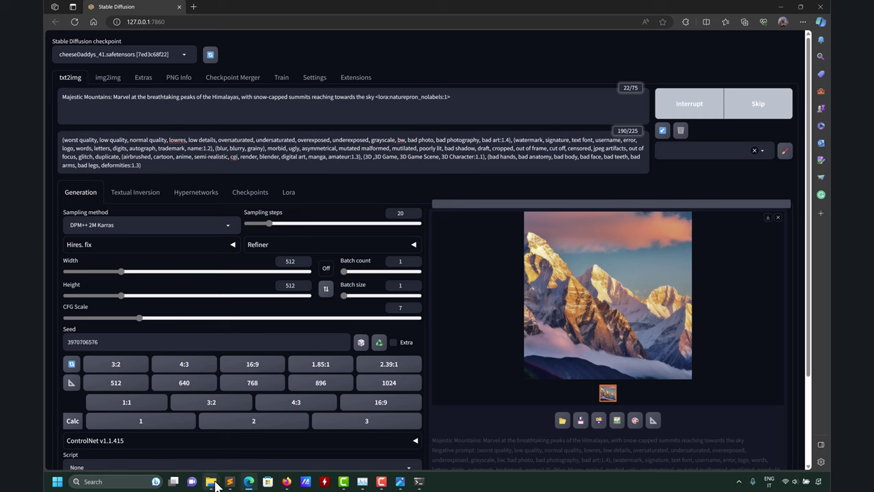
mouse_move(215, 481)
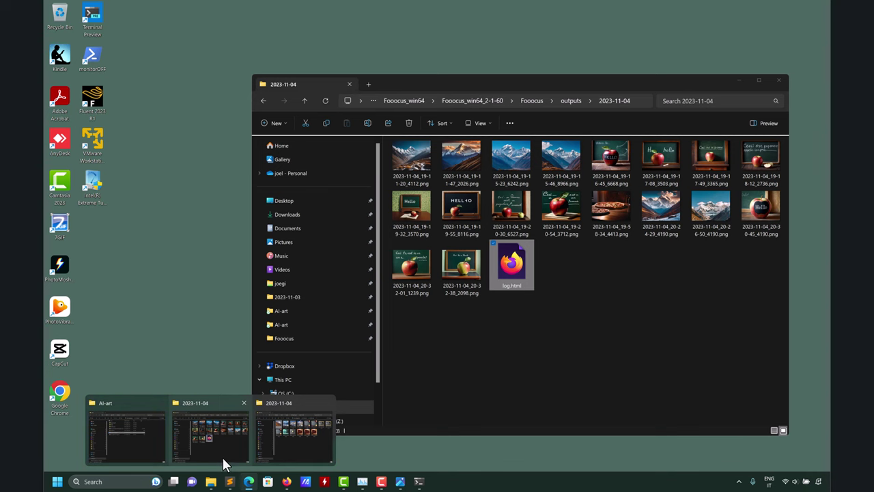
left_click(227, 452)
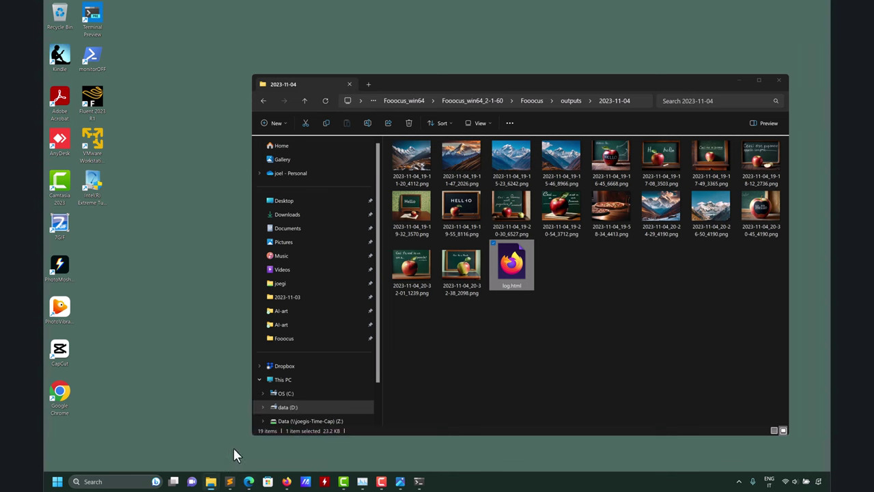
left_click(531, 100)
left_click(739, 80)
Switch to File Explorer and open the 2023-11-04 folder inside the web UI's txt2img-images outputs
mouse_move(213, 487)
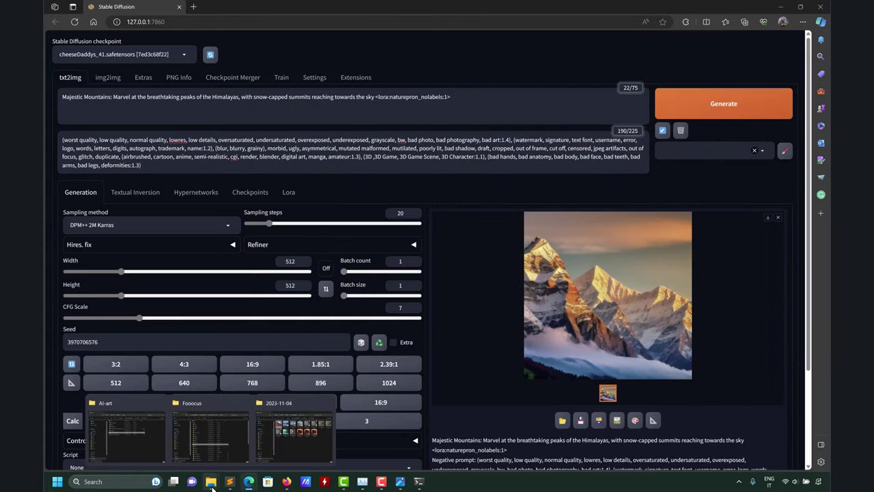
left_click(288, 442)
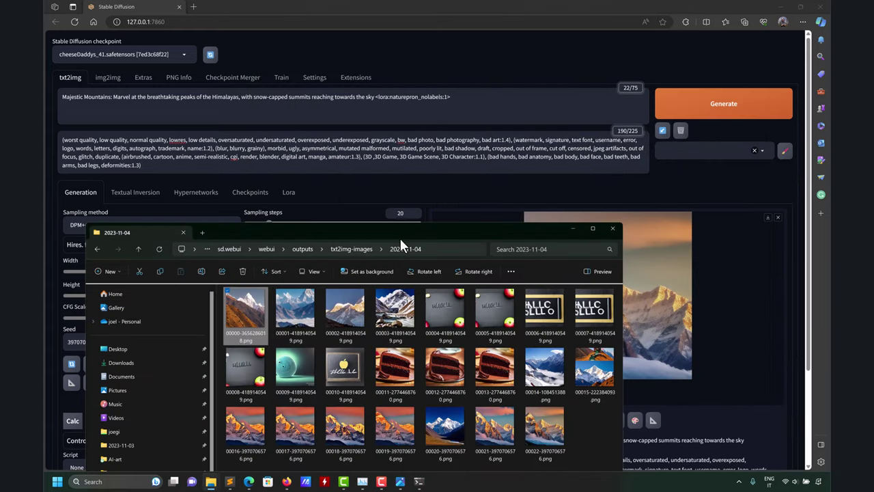
left_click(346, 249)
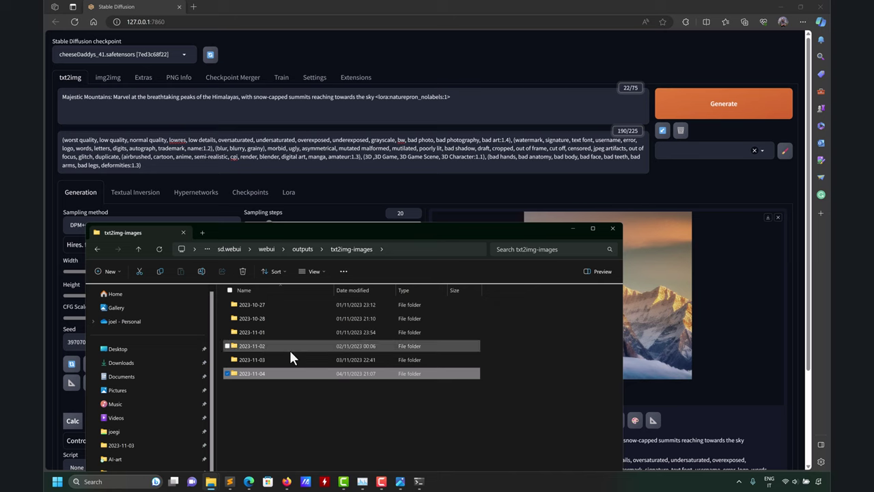
double_click(267, 367)
left_click_drag(450, 231, 369, 60)
Compare images 00021-3970706576.png and 00022-3970706576.png side by side, and put the viewers and folder window away
double_click(419, 259)
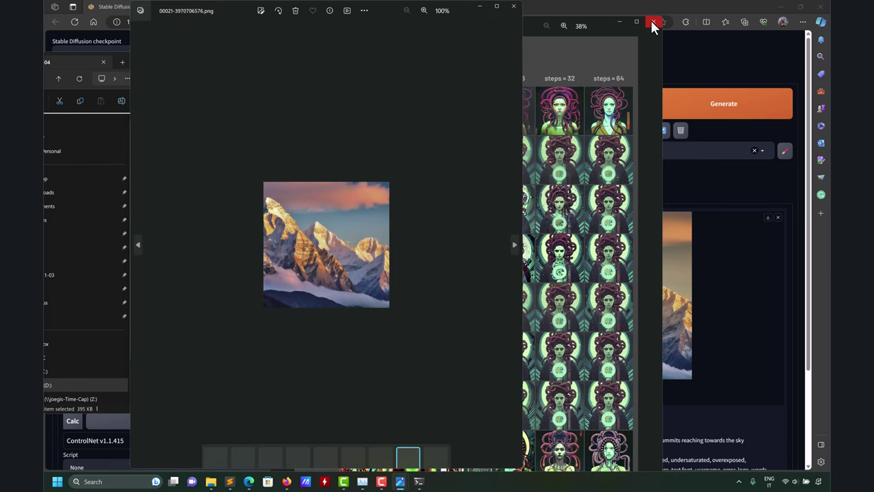
left_click(653, 21)
left_click_drag(381, 19, 233, 20)
double_click(476, 261)
left_click_drag(386, 12, 595, 13)
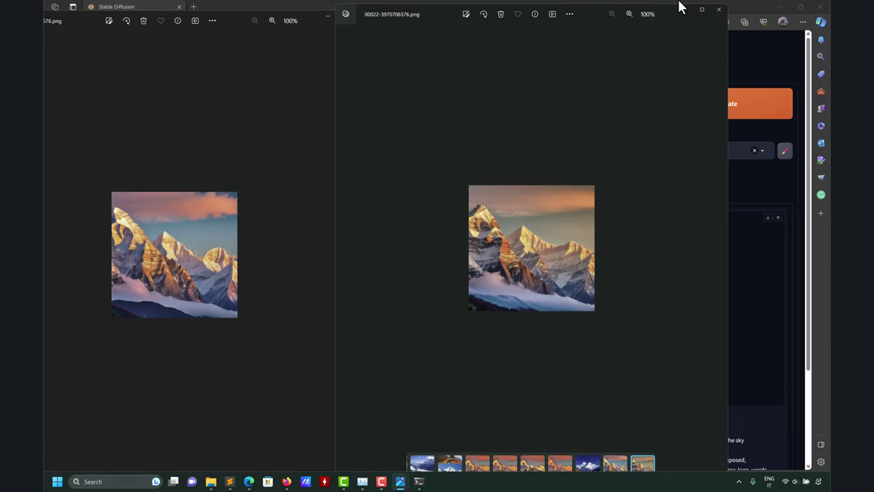
left_click(718, 9)
left_click(362, 13)
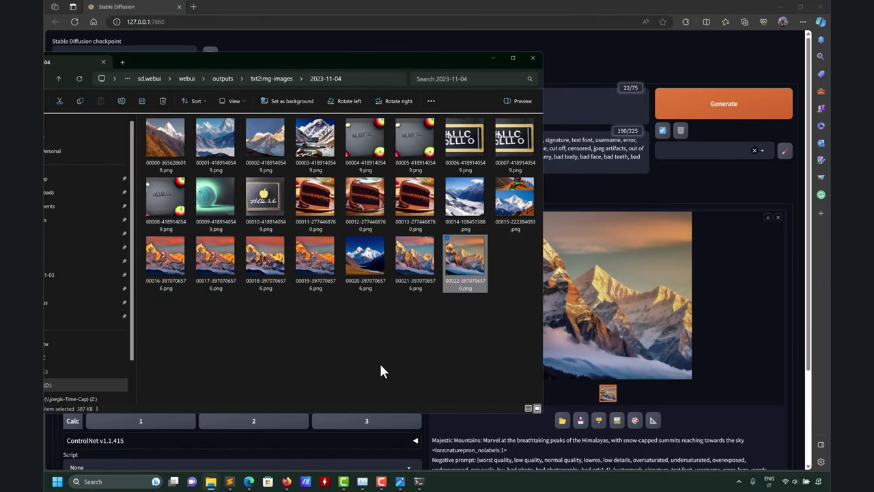
left_click(493, 58)
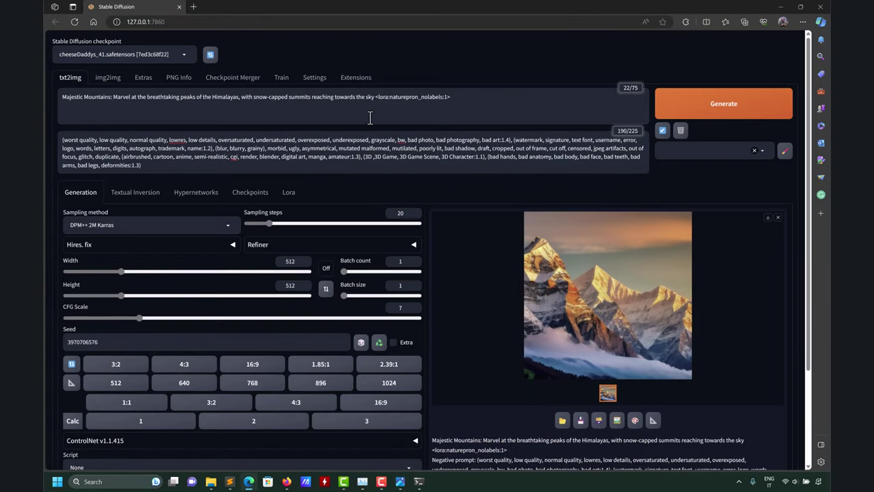
Set the naturepron_nolabels LoRA weight in the prompt to 0.5 and regenerate the Himalayas image
left_click(449, 99)
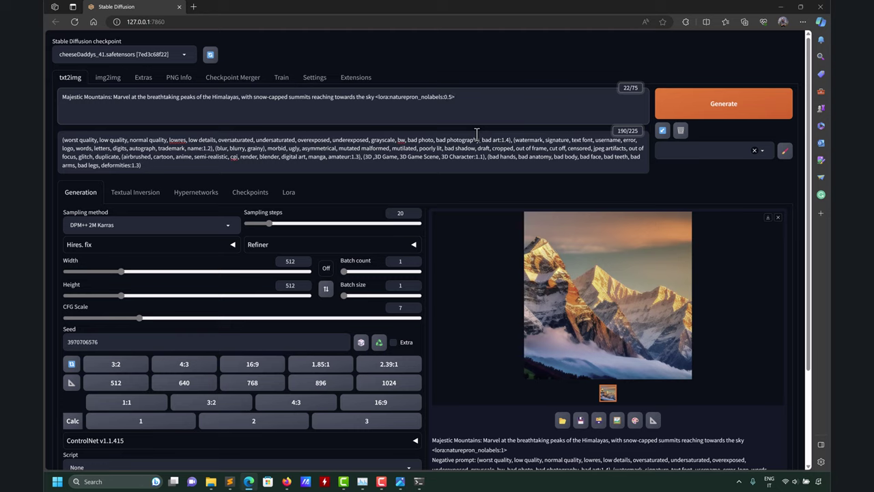
left_click(754, 112)
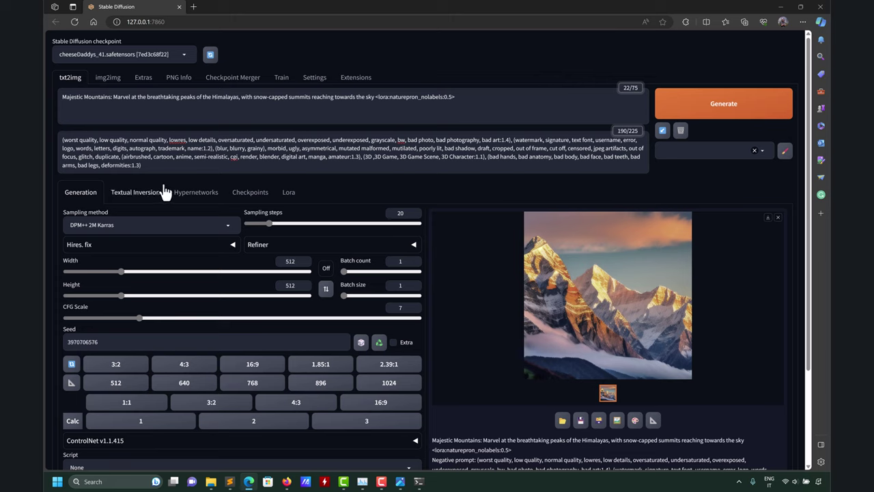
Look over the available Lora and Hypernetworks entries and the generation details of the newest image
left_click(288, 192)
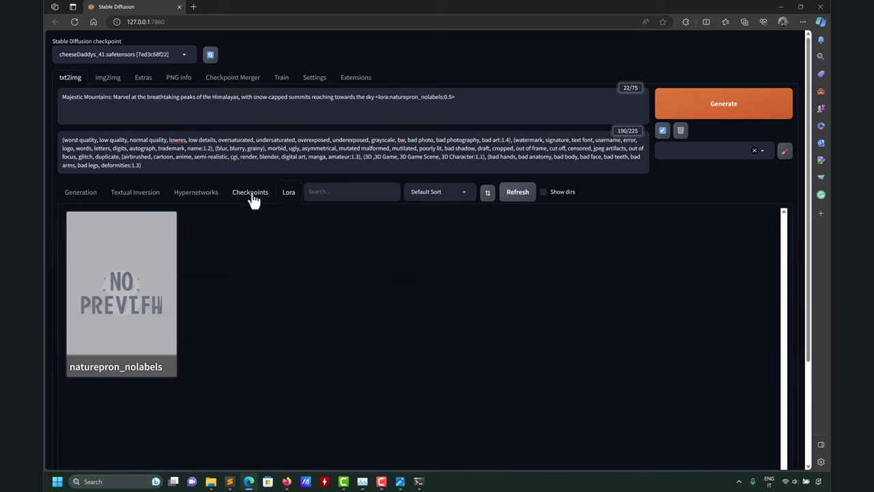
left_click(195, 194)
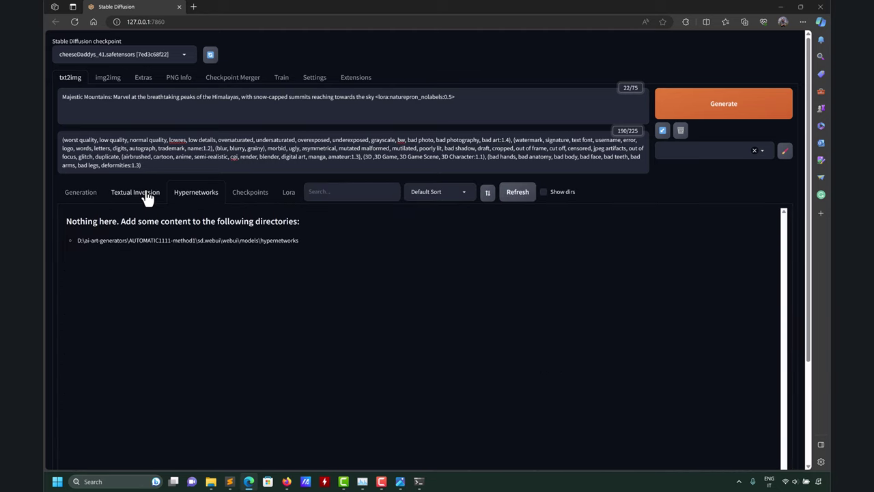
left_click(92, 196)
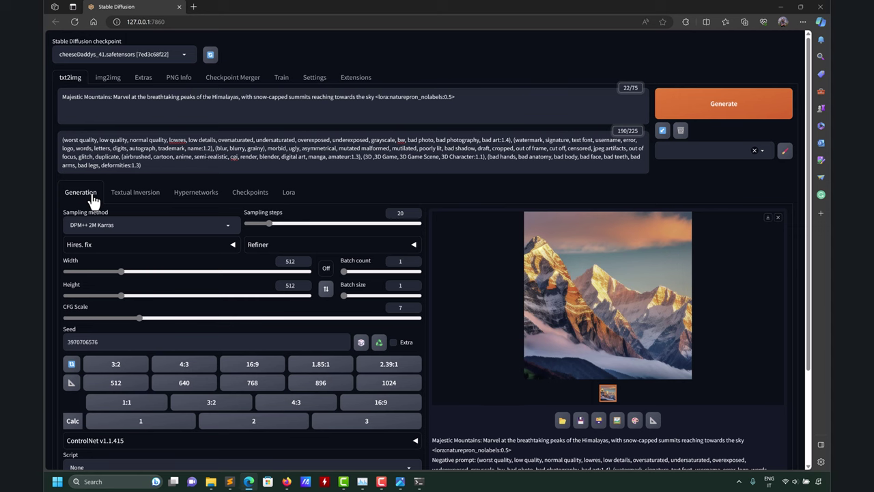
scroll(463, 273, "down", 2)
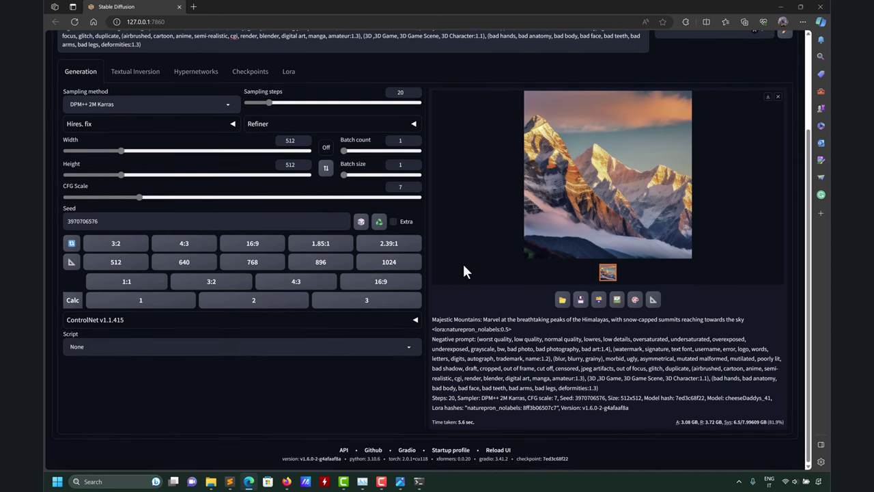
scroll(463, 266, "up", 2)
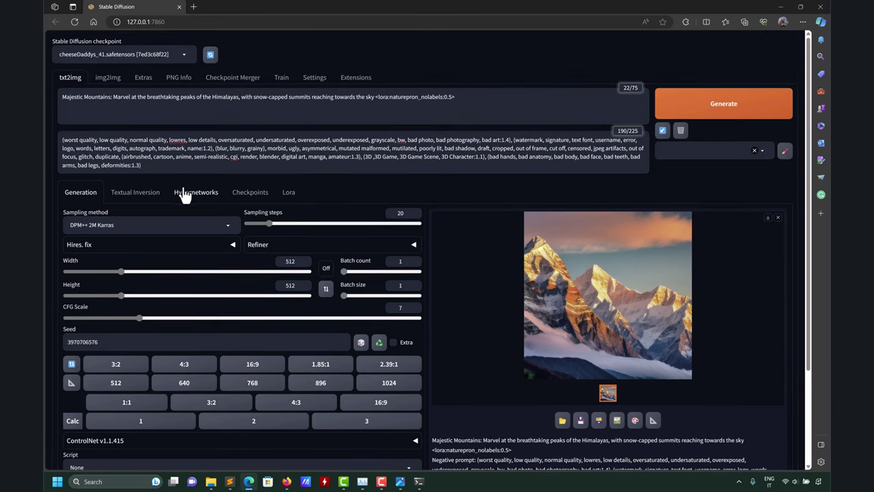
Switch to Sublime Text and look through the Fooocus styles file, prompts.txt and the landscapes.txt prompt list
left_click(230, 482)
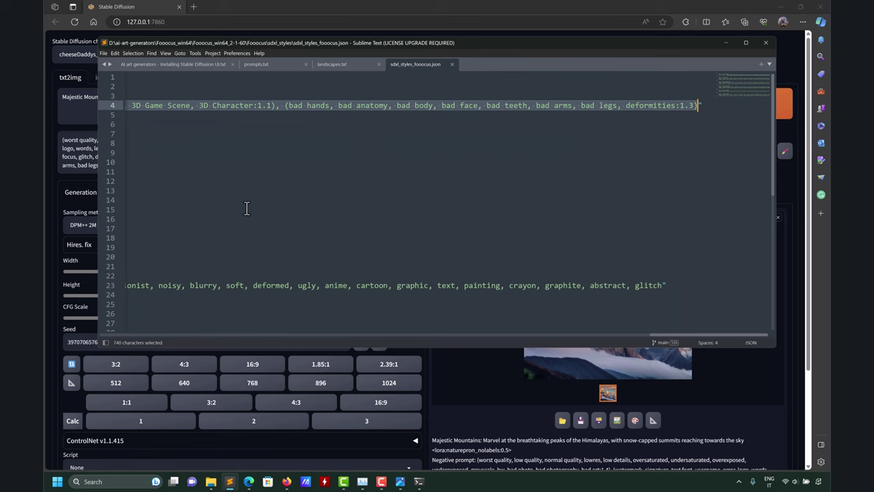
left_click_drag(650, 333, 50, 334)
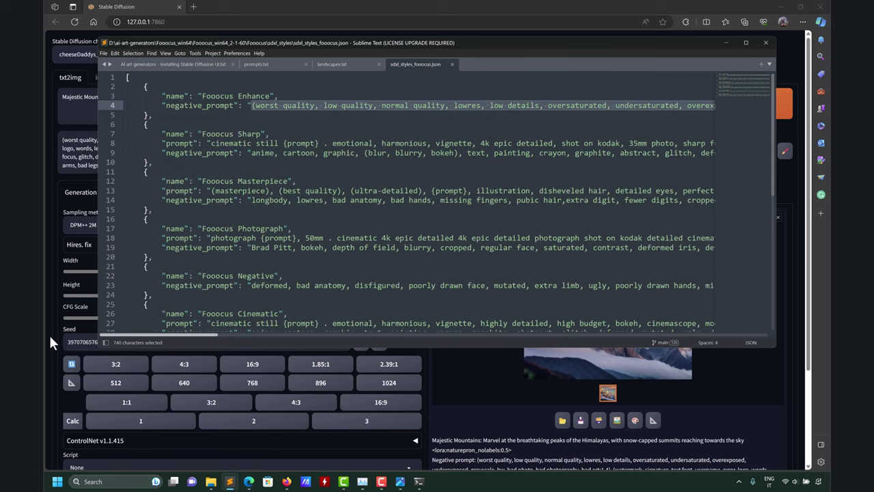
left_click(329, 66)
left_click(265, 63)
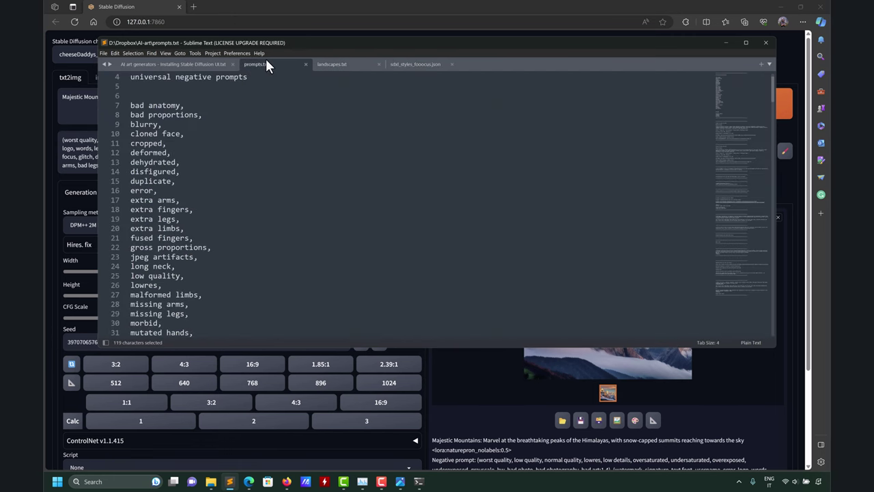
left_click(196, 62)
left_click(343, 63)
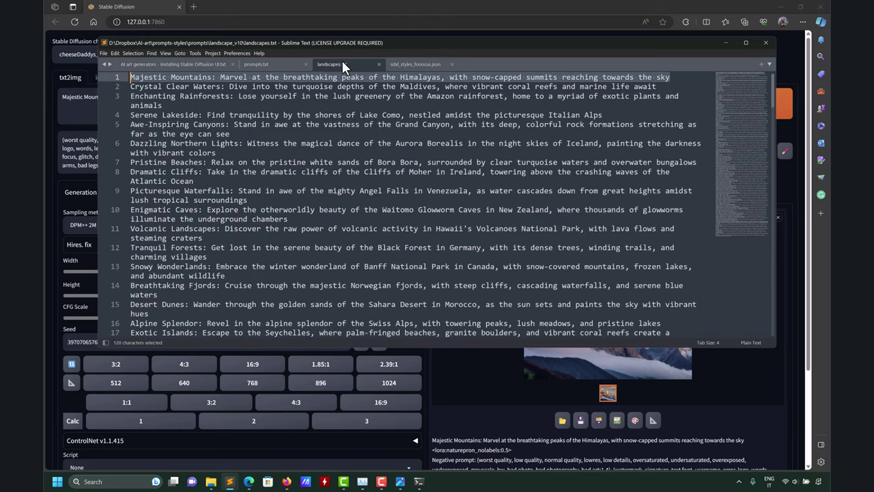
scroll(278, 144, "down", 4)
Read through prompts.txt, from the universal negative prompts down to the apple and blackboard prompts
left_click(279, 63)
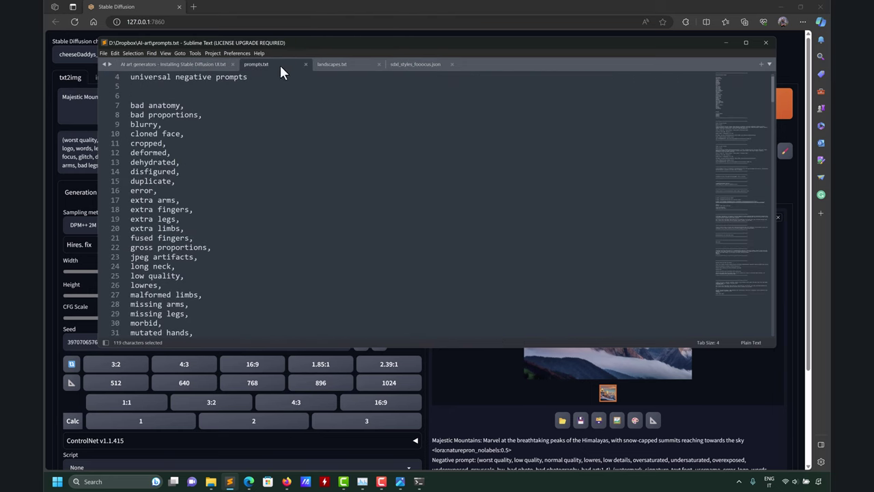
scroll(239, 149, "down", 10)
scroll(239, 149, "up", 7)
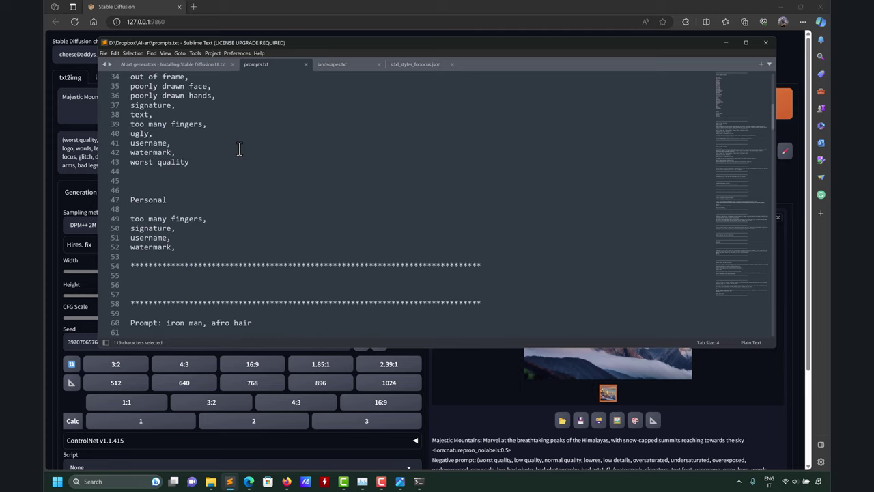
scroll(239, 149, "up", 5)
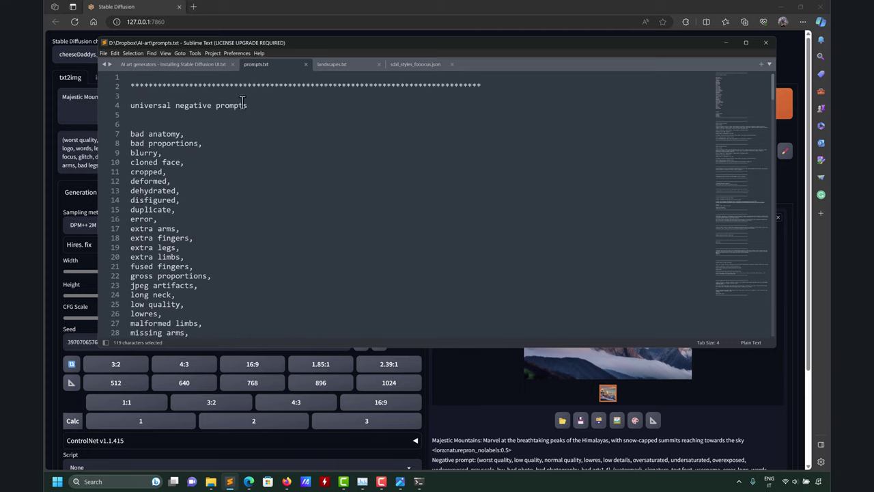
left_click_drag(251, 106, 120, 108)
left_click(255, 111)
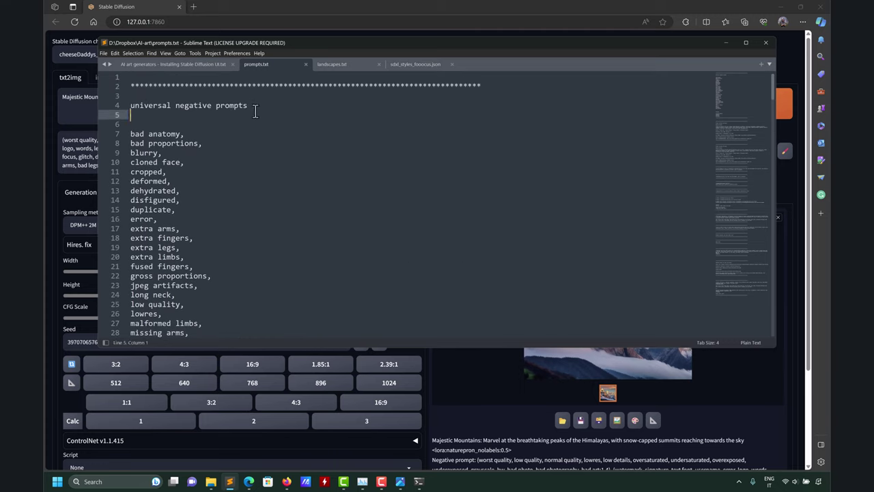
scroll(175, 150, "down", 11)
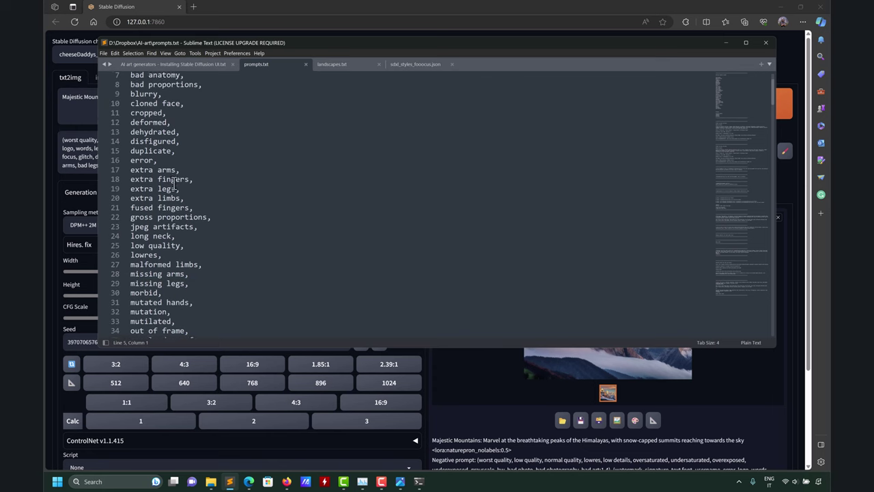
scroll(175, 178, "down", 11)
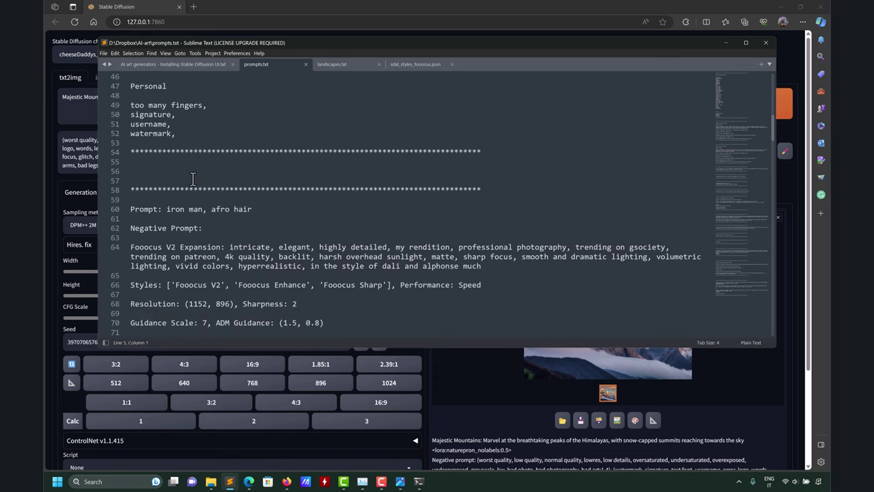
scroll(194, 179, "down", 12)
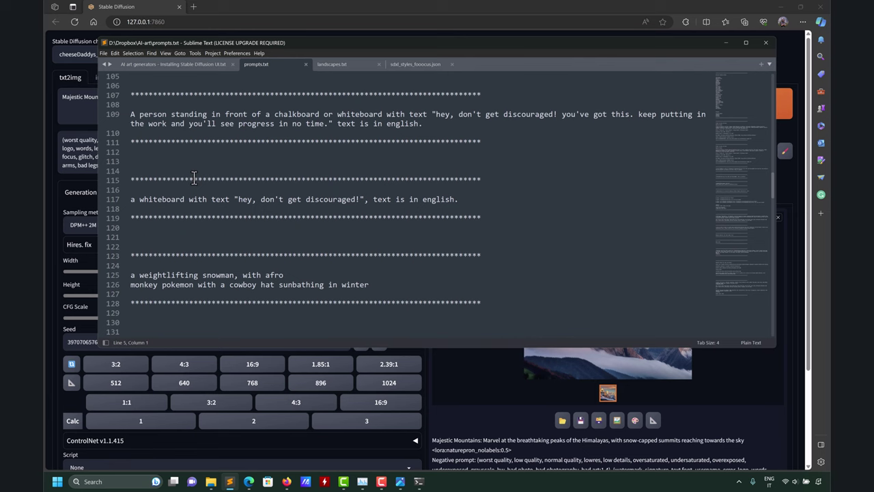
scroll(194, 179, "down", 9)
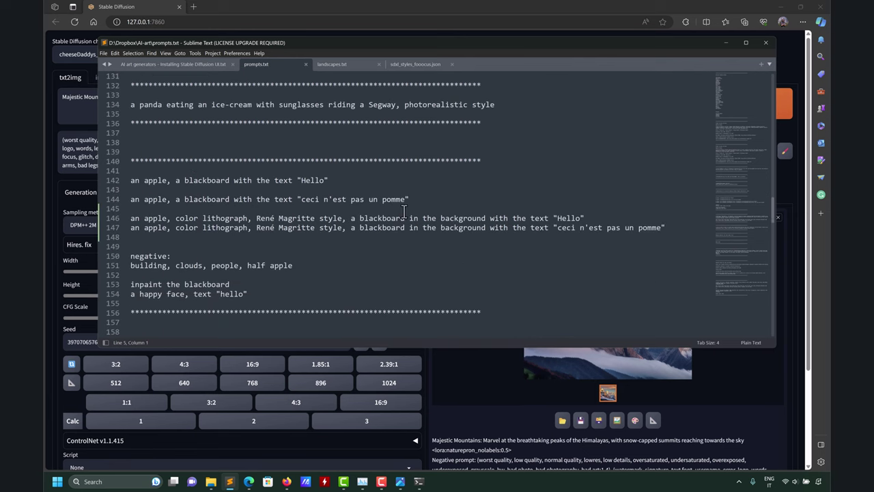
Copy the prompt 'an apple, a blackboard with the text "Hello"' from prompts.txt and replace the web UI's positive prompt with it
left_click(110, 182)
key("ctrl+c")
left_click(504, 13)
key("ctrl+a")
key("ctrl+v")
Clear the negative prompt and switch the checkpoint to v1-5-pruned-emaonly.safetensors
left_click_drag(141, 166, 42, 134)
key("BackSpace")
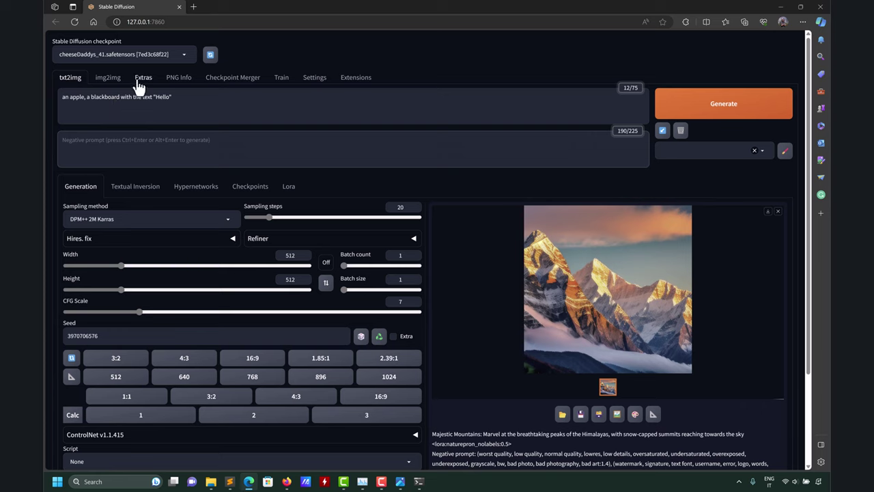
left_click(181, 54)
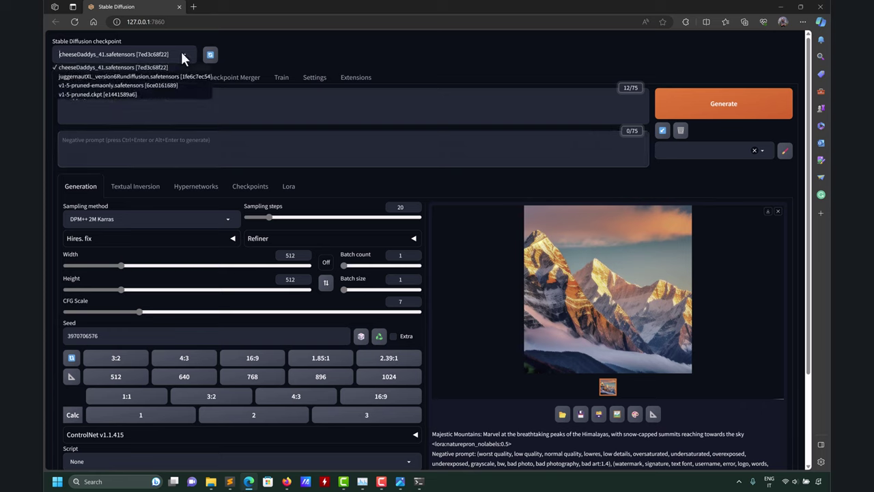
left_click(152, 86)
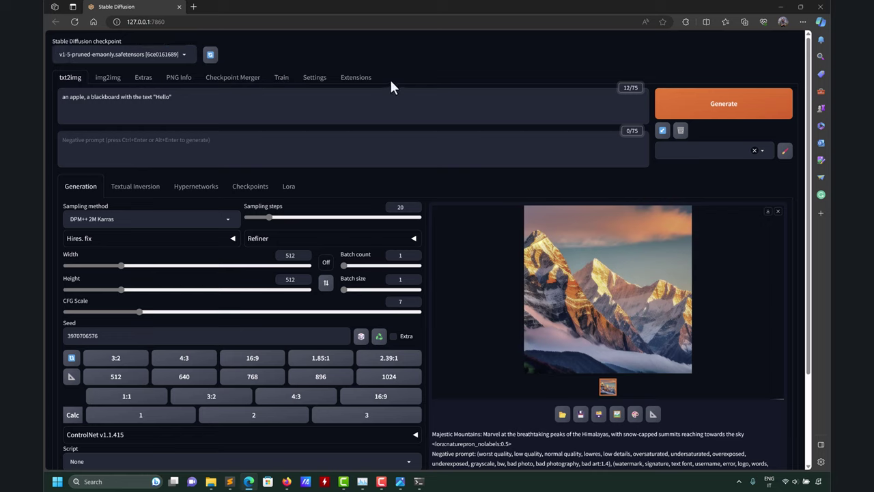
Generate the "Hello" blackboard image and copy the René Magritte style "ceci n'est pas un pomme" prompt from prompts.txt in Sublime Text
left_click(715, 108)
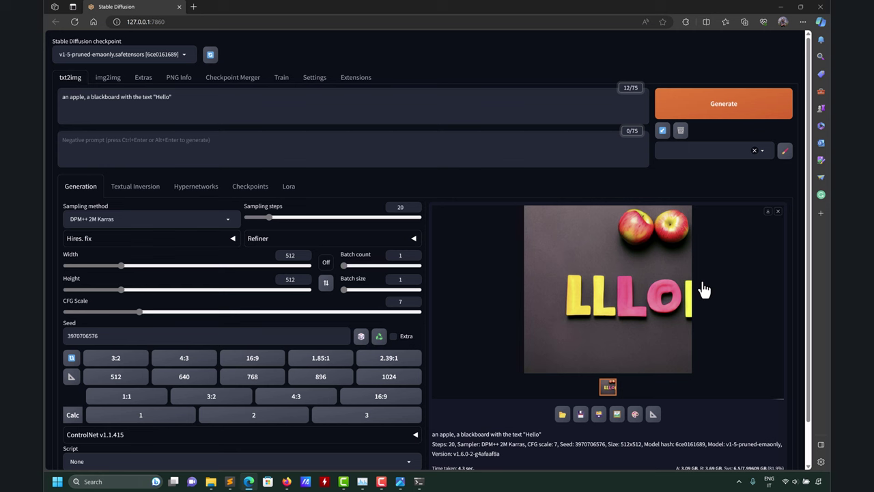
left_click(230, 482)
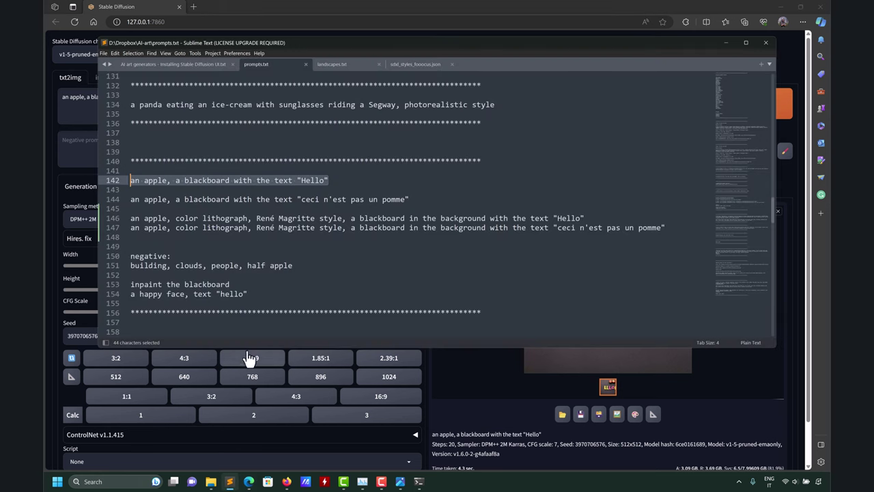
left_click_drag(675, 228, 117, 228)
key("ctrl+c")
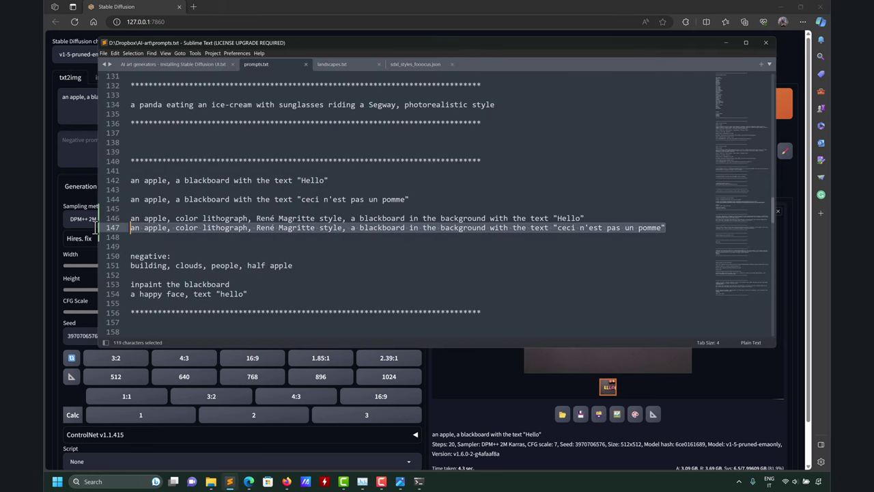
left_click(727, 42)
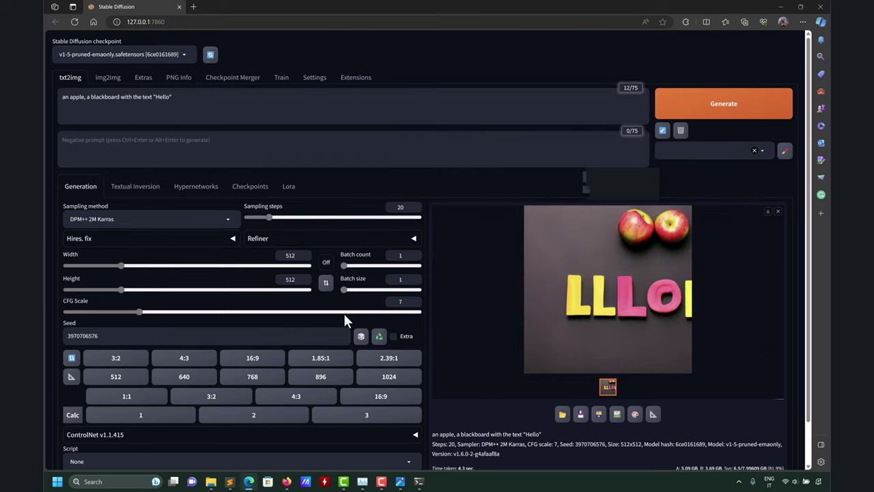
Reset the seed to random (-1) in the web UI and generate the "Hello" blackboard image twice
left_click(393, 337)
left_click(393, 336)
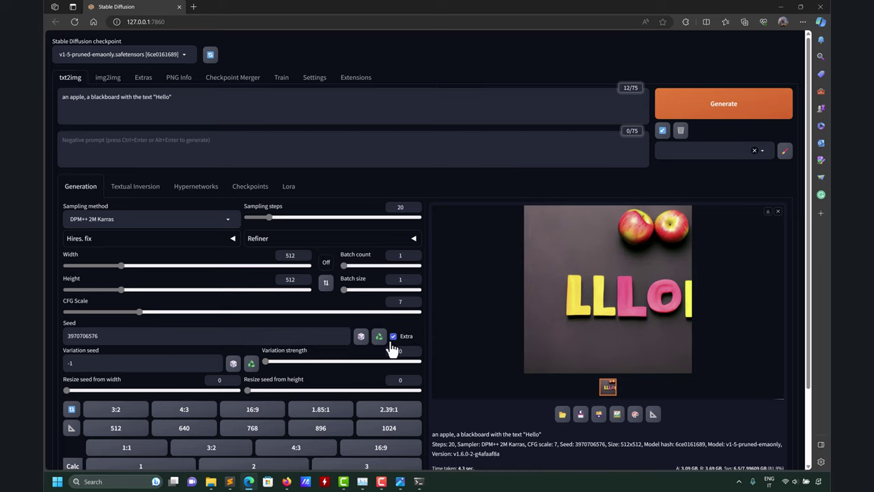
left_click(360, 336)
left_click(712, 114)
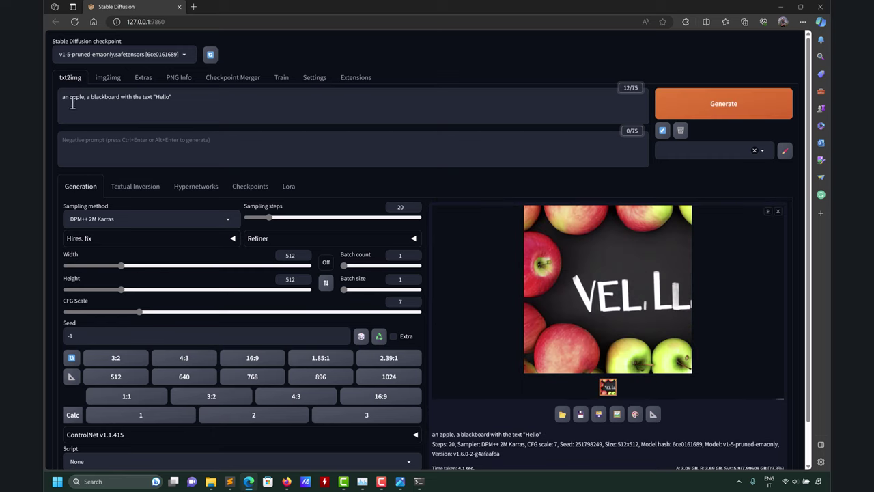
left_click(742, 115)
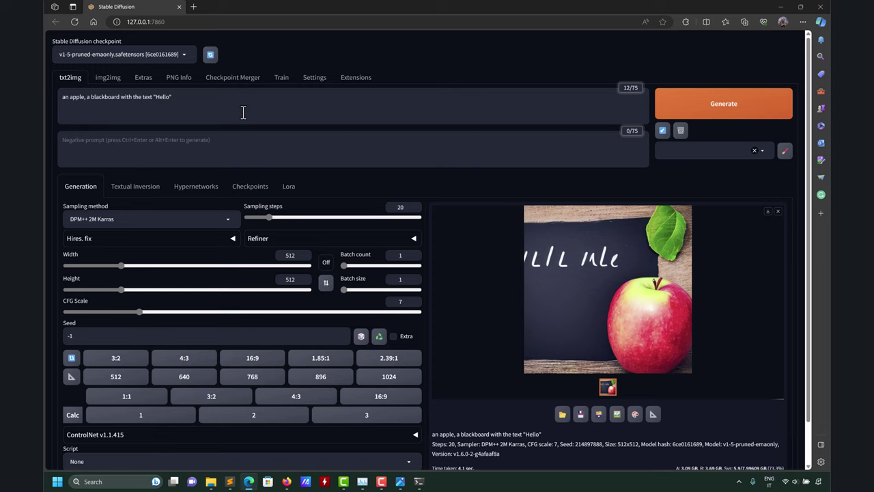
Replace the positive prompt with the copied René Magritte lithograph prompt and generate three images from it
left_click_drag(229, 105, 49, 107)
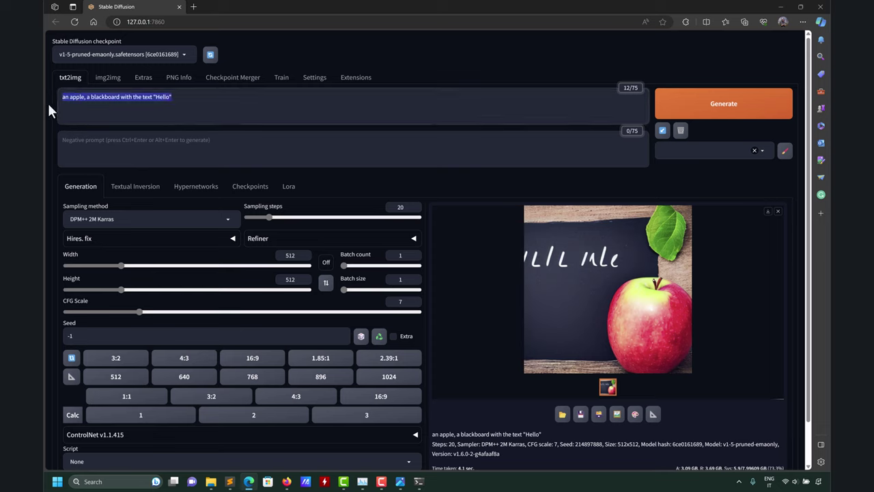
key("ctrl+v")
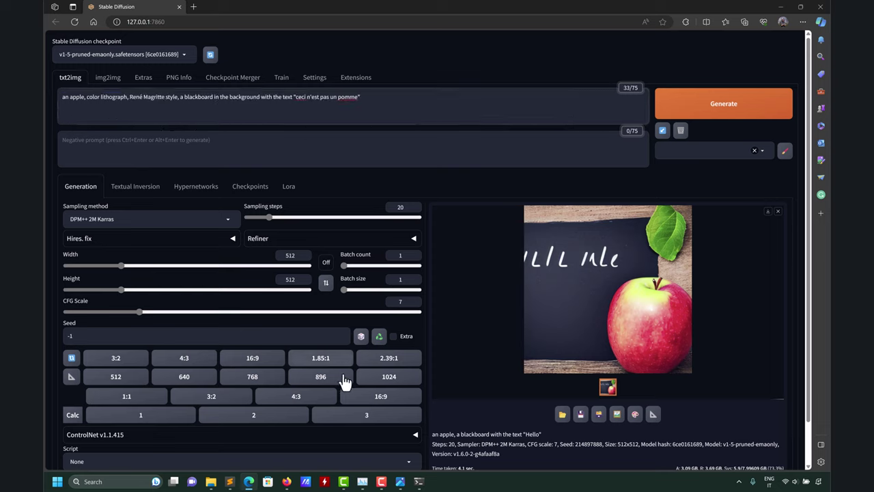
left_click(738, 113)
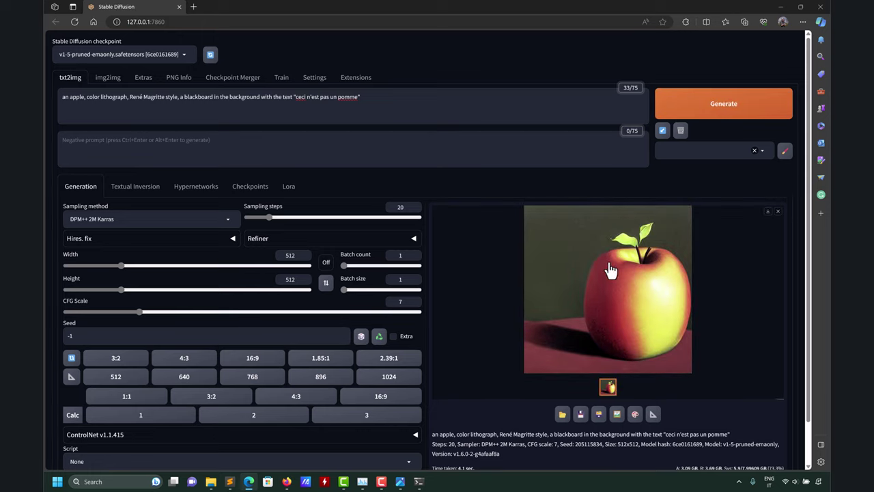
left_click(700, 109)
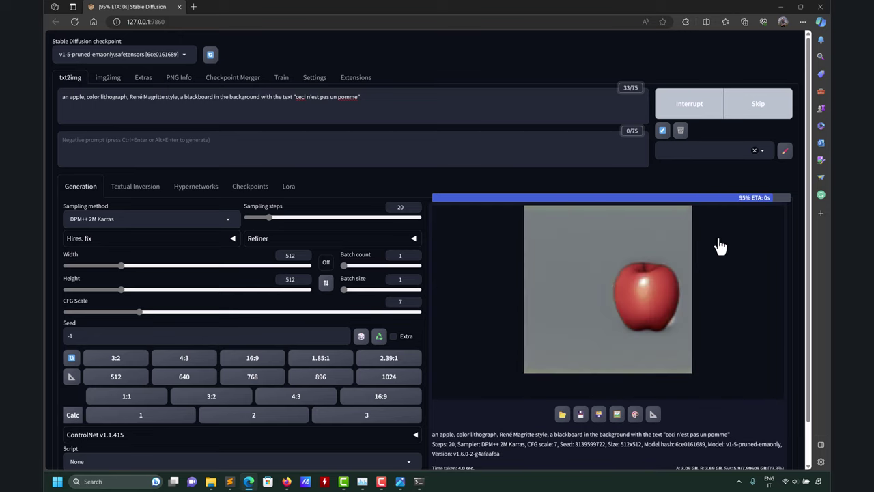
left_click(724, 111)
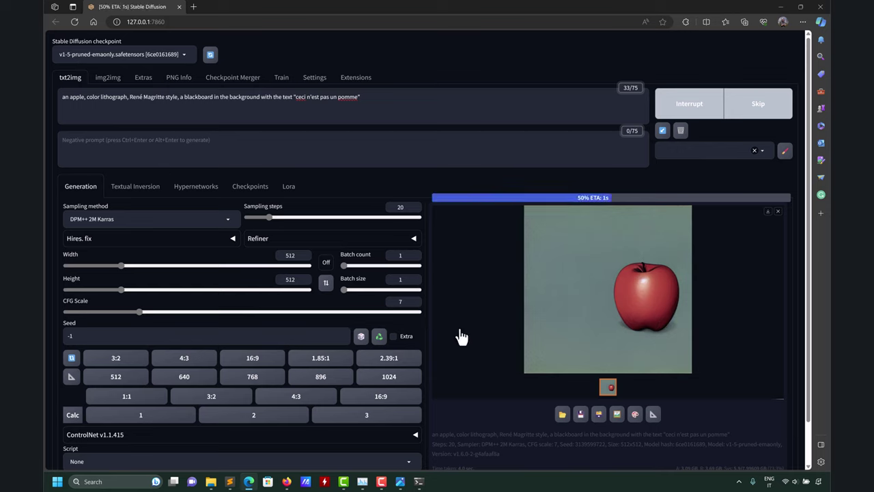
Set the sampling steps to 30 and add the negative prompt "watermark", generating an image after each change
left_click_drag(270, 217, 279, 217)
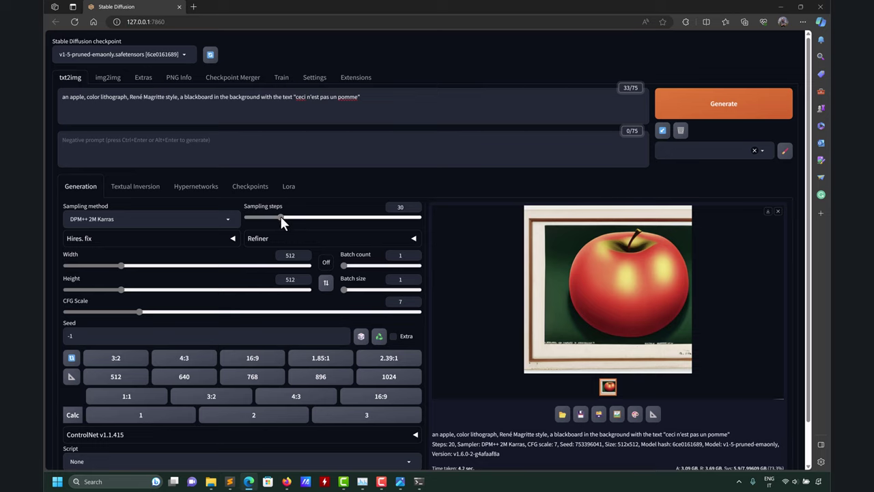
left_click(744, 108)
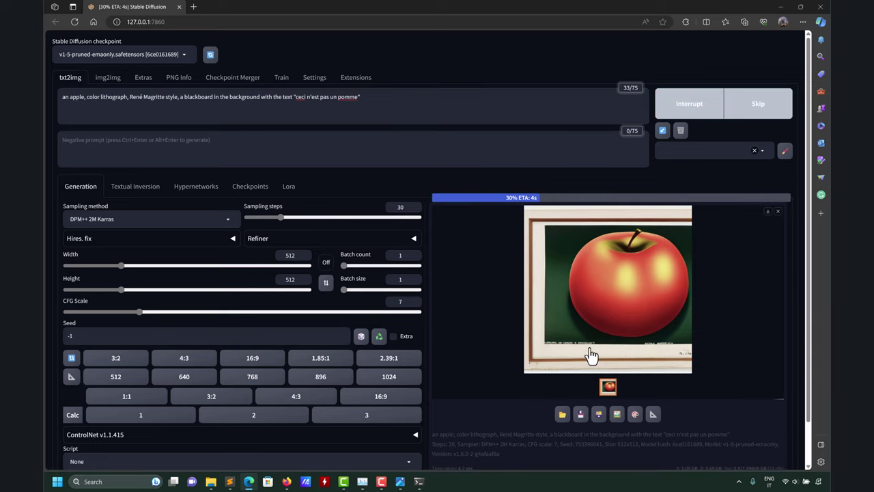
left_click(111, 153)
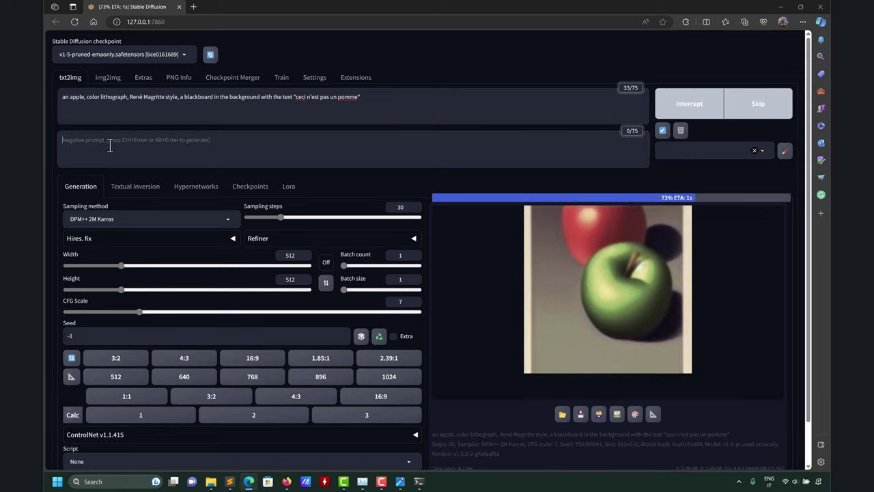
type("water")
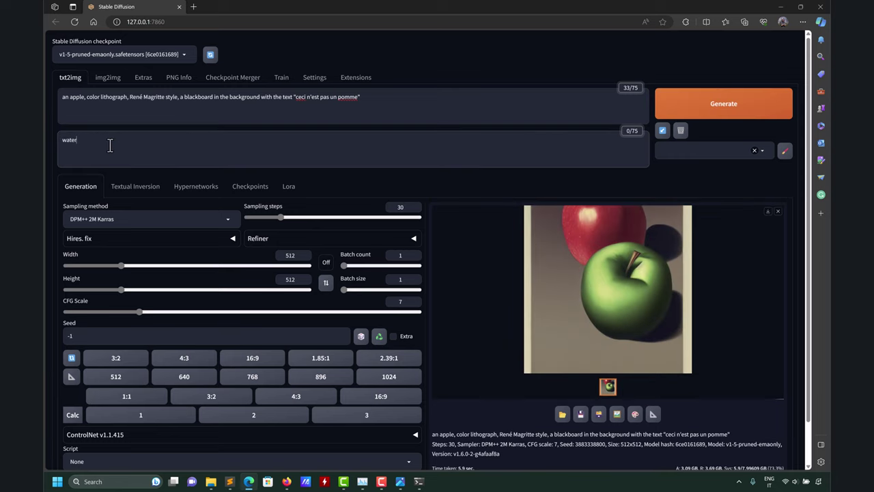
type("mark")
left_click(692, 109)
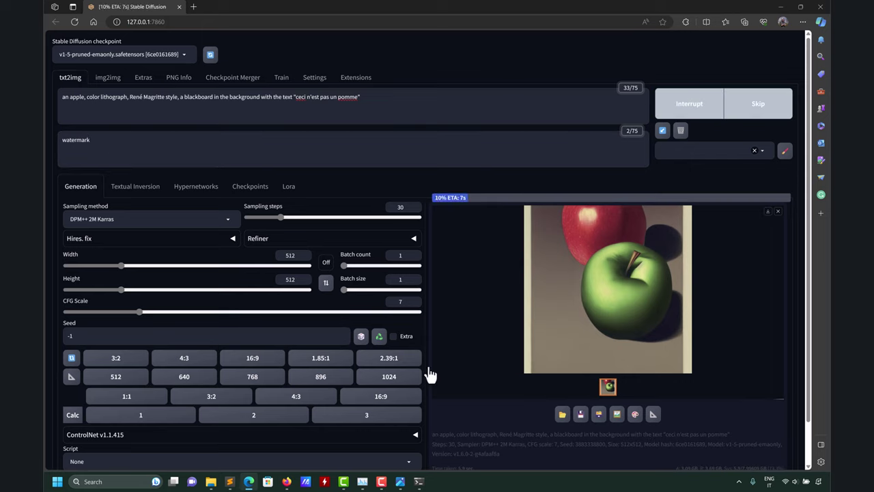
Copy the positive prompt of the Fooocus Masterpiece style from sdxl_styles_fooocus.json in Sublime Text
left_click(230, 482)
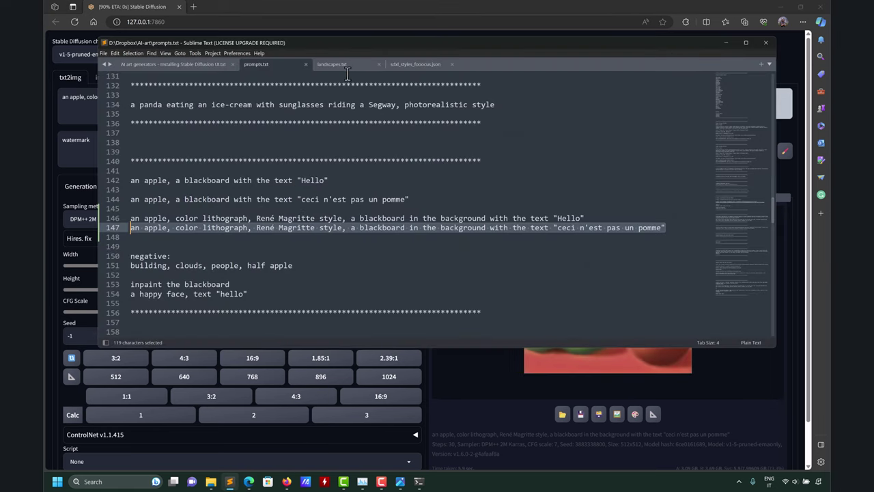
left_click(405, 65)
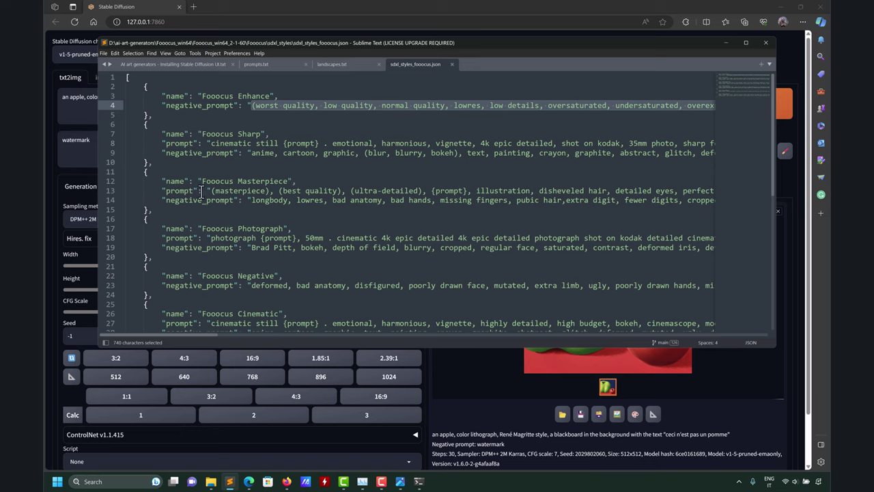
left_click_drag(207, 191, 709, 193)
key("ctrl+c")
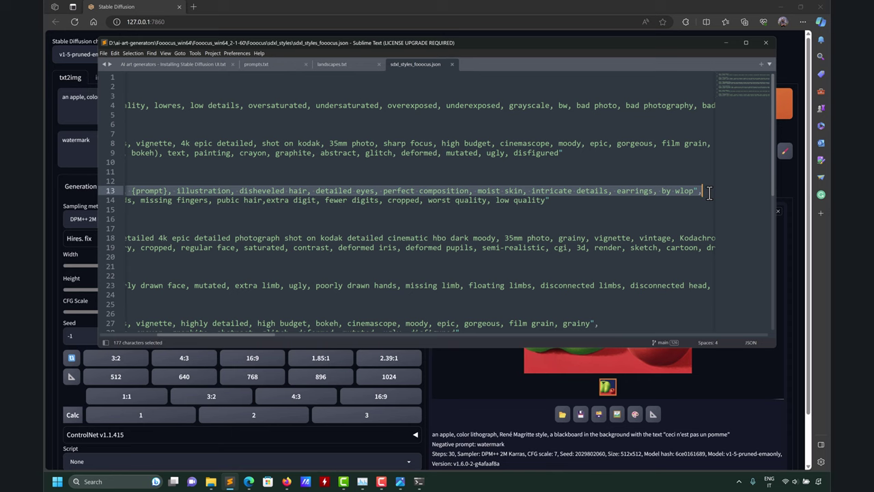
left_click(726, 43)
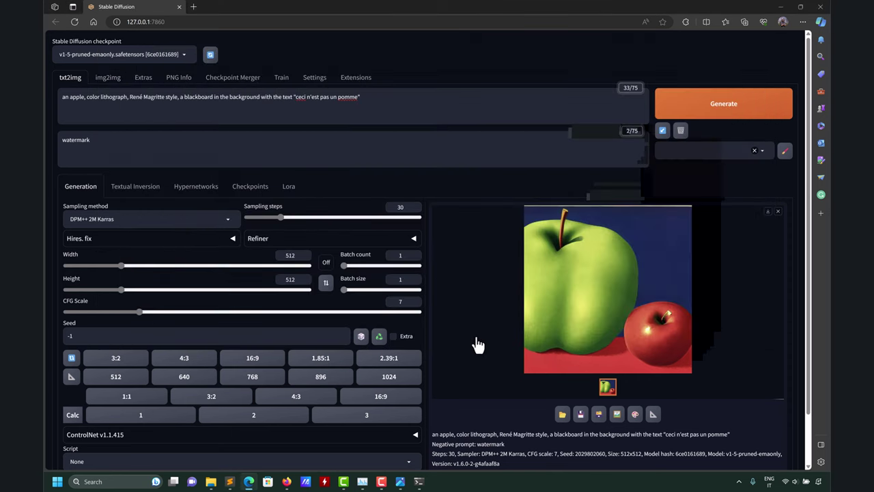
Reuse the last image's seed, append the copied Masterpiece style to the positive prompt without its {prompt} placeholder, and generate
left_click(379, 336)
left_click(390, 102)
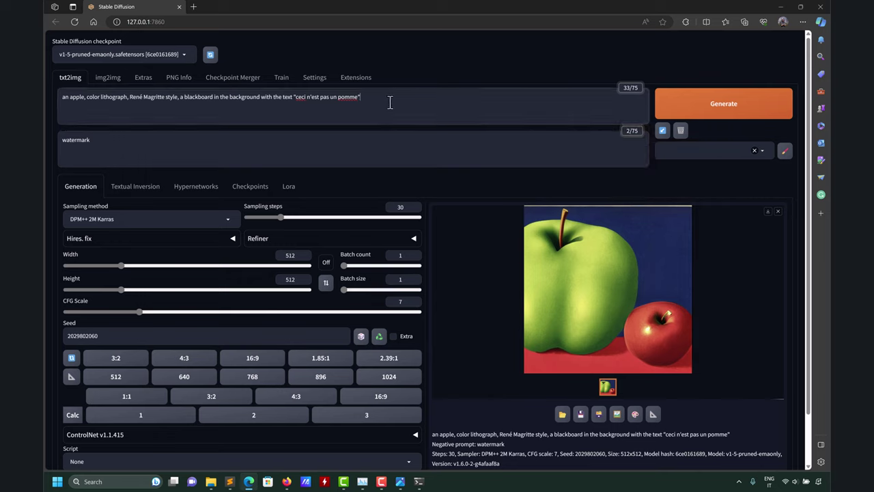
key("ctrl+v")
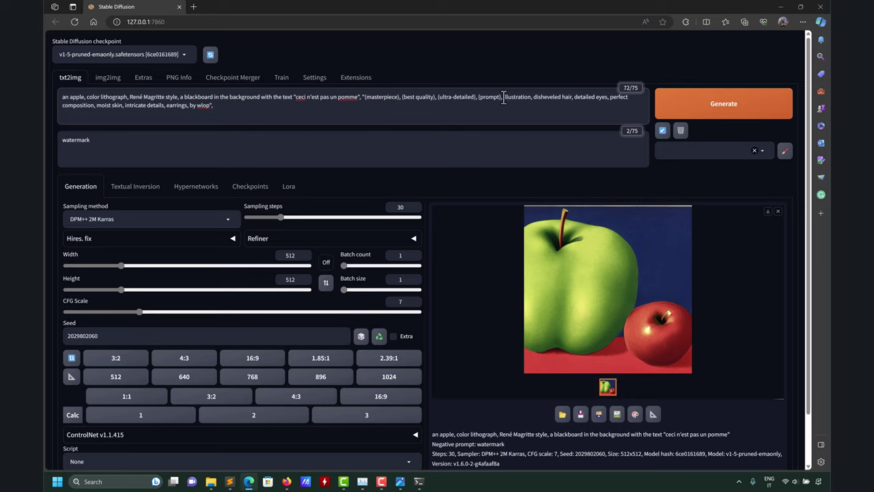
left_click_drag(503, 96, 493, 98)
key("BackSpace")
left_click(719, 111)
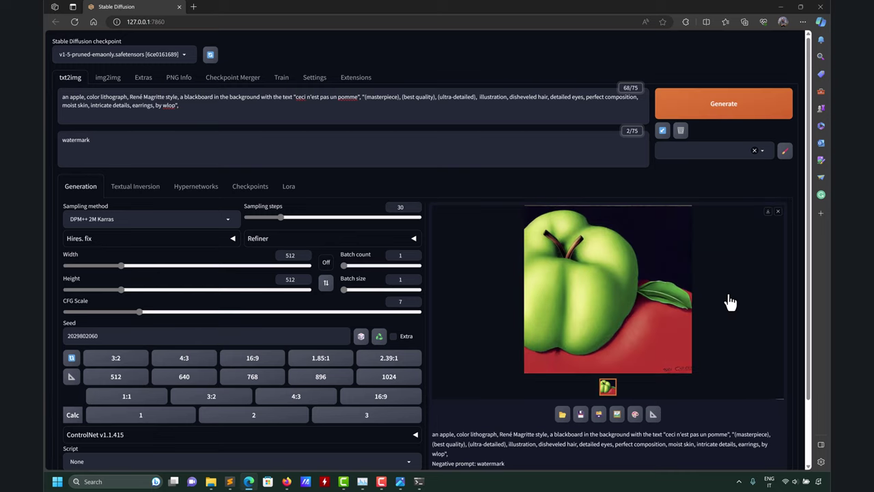
Copy the negative prompt text of the Fooocus Masterpiece style from sdxl_styles_fooocus.json in Sublime Text
left_click(230, 482)
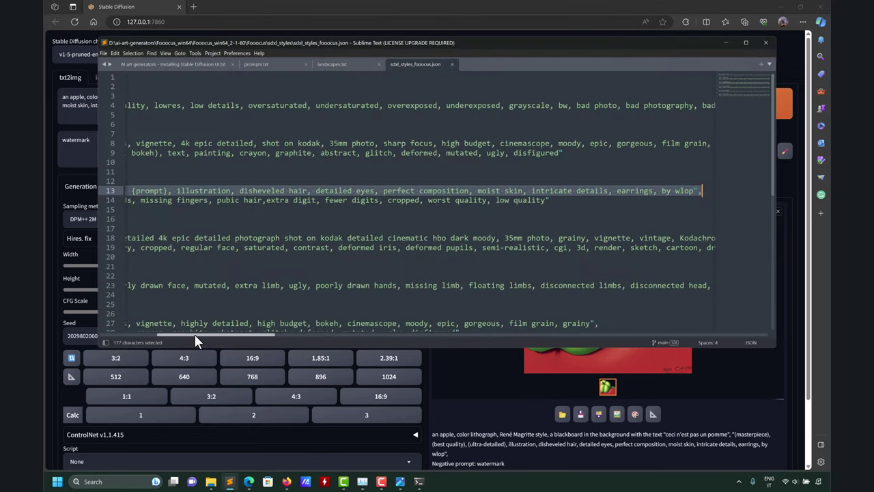
left_click_drag(198, 334, 113, 329)
left_click_drag(249, 201, 549, 200)
key("ctrl+c")
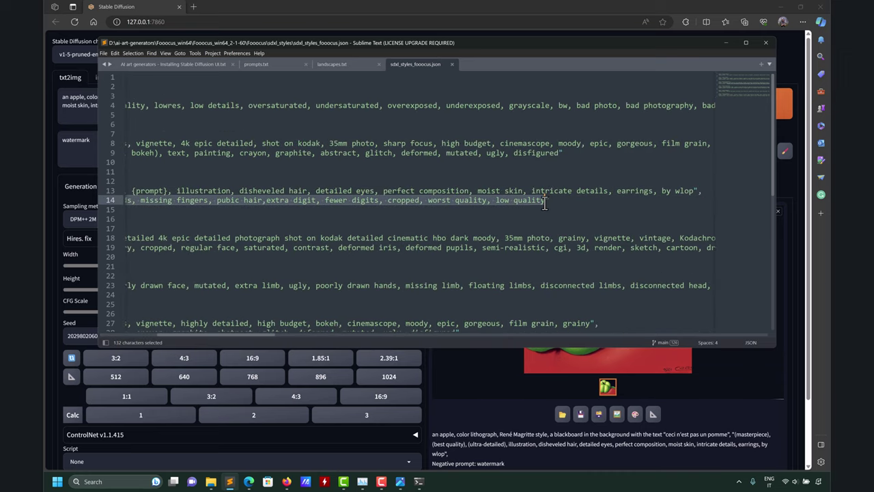
left_click(727, 43)
Replace the "watermark" negative prompt with the copied Masterpiece negative prompt and generate the image
left_click(98, 143)
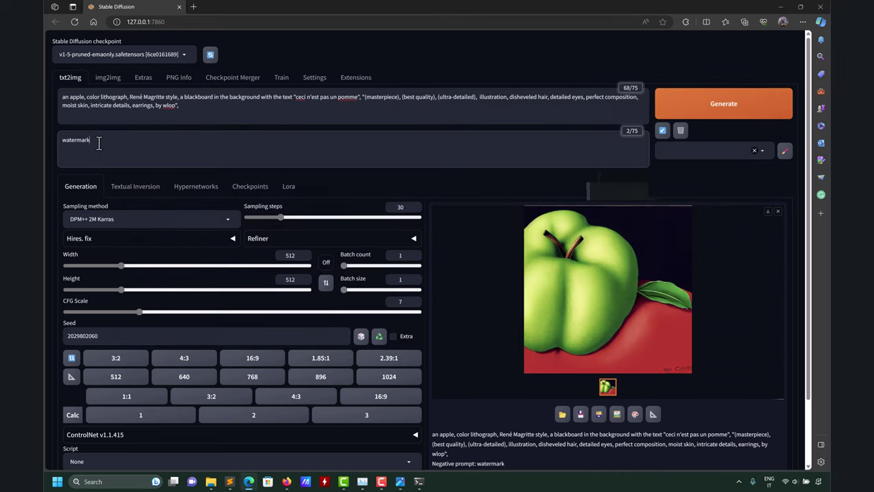
key("ctrl+a")
key("ctrl+v")
left_click(748, 108)
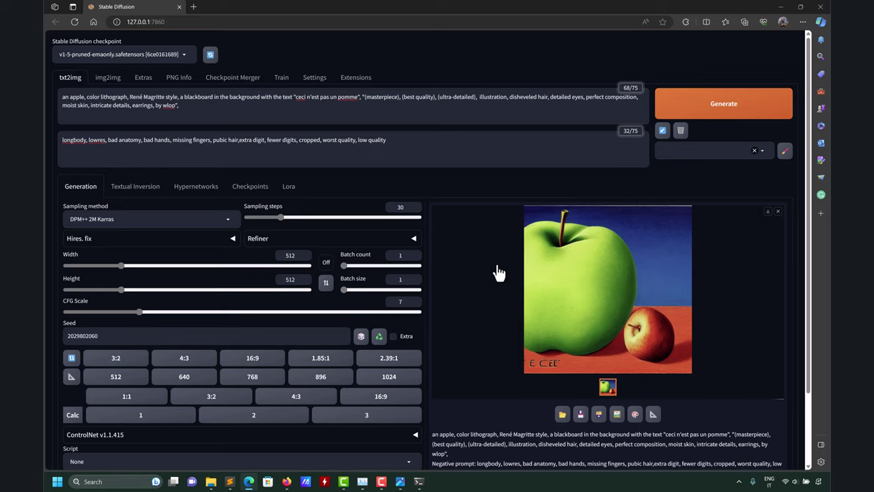
Add the naturepron_nolabels LoRA at weight 1 to the prompt, generate, and return to the generation settings to view the image
left_click(288, 189)
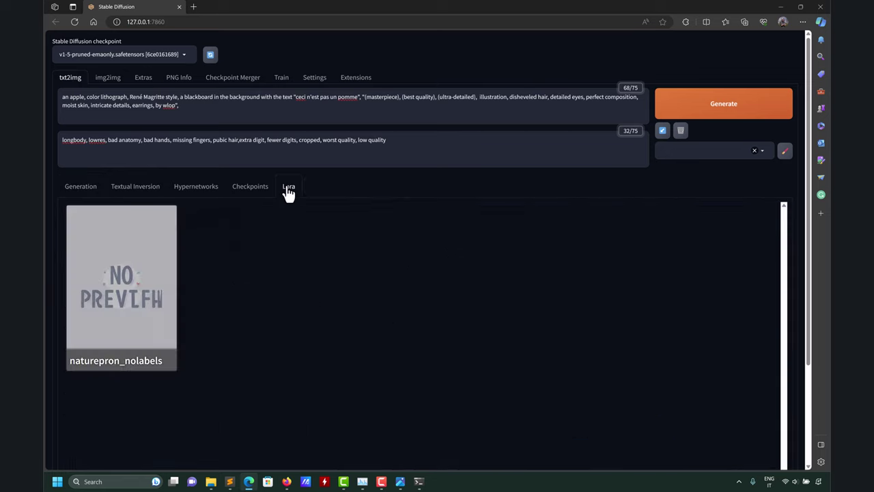
left_click(155, 277)
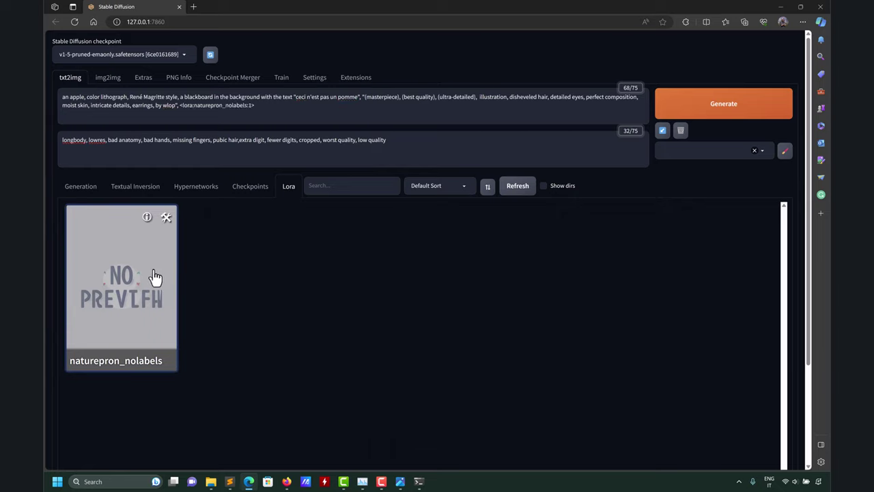
left_click(690, 106)
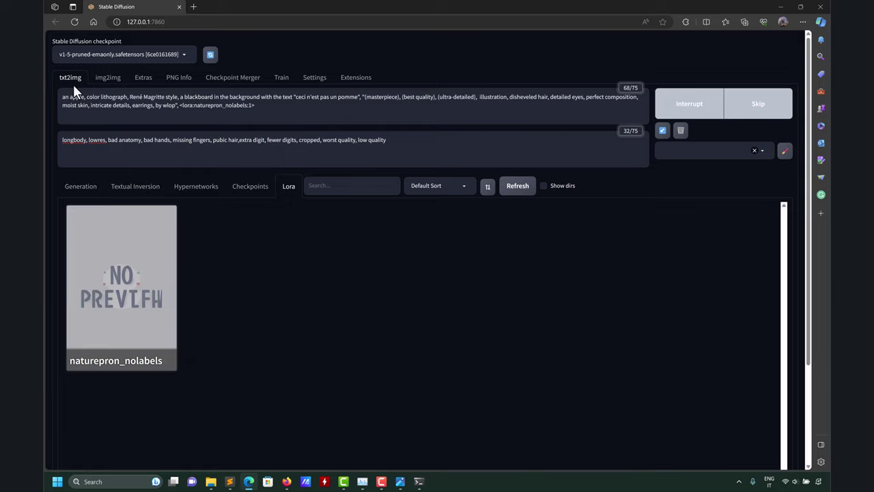
left_click(110, 88)
left_click(70, 79)
left_click(80, 187)
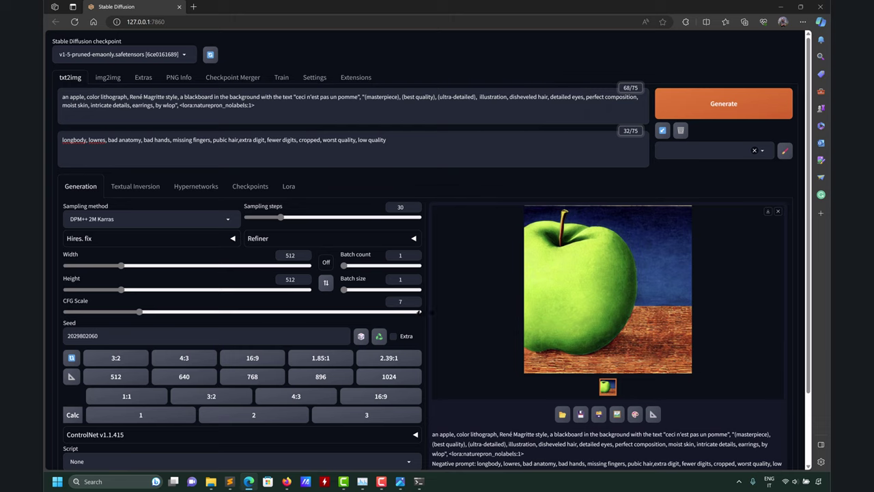
Remove the Masterpiece style text and the naturepron_nolabels LoRA from the positive prompt and generate the image
left_click_drag(254, 106, 366, 99)
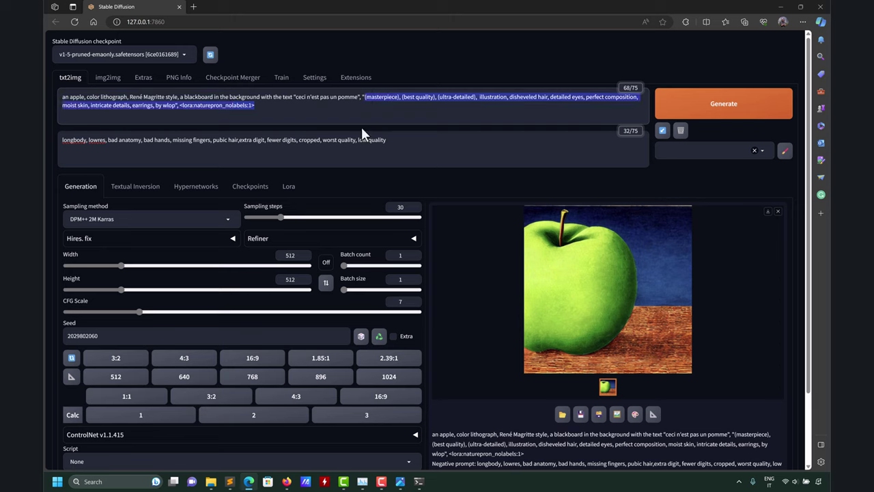
key("BackSpace")
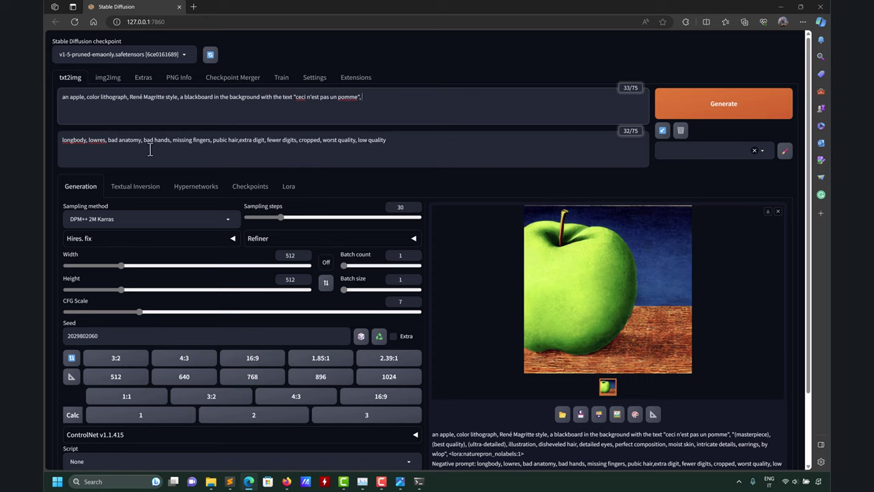
left_click(712, 111)
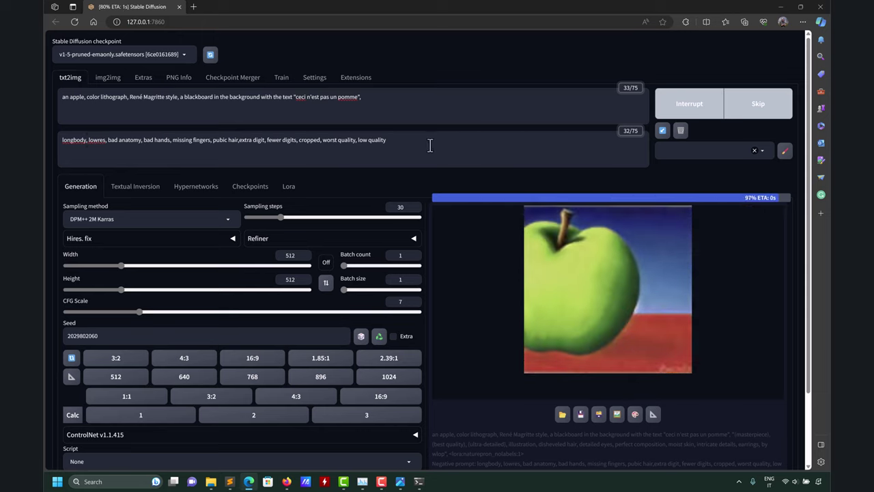
Set the sampling method to LMS Karras and generate the apple image with the same prompts and seed
left_click(224, 219)
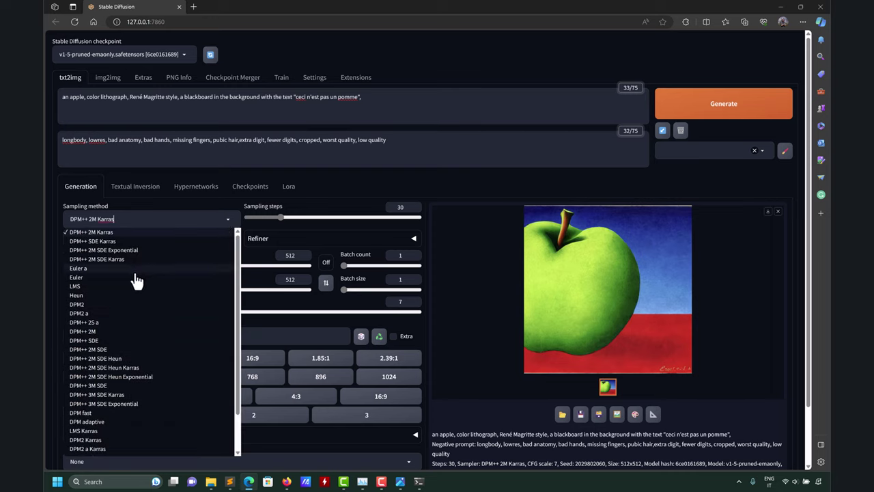
scroll(103, 308, "down", 2)
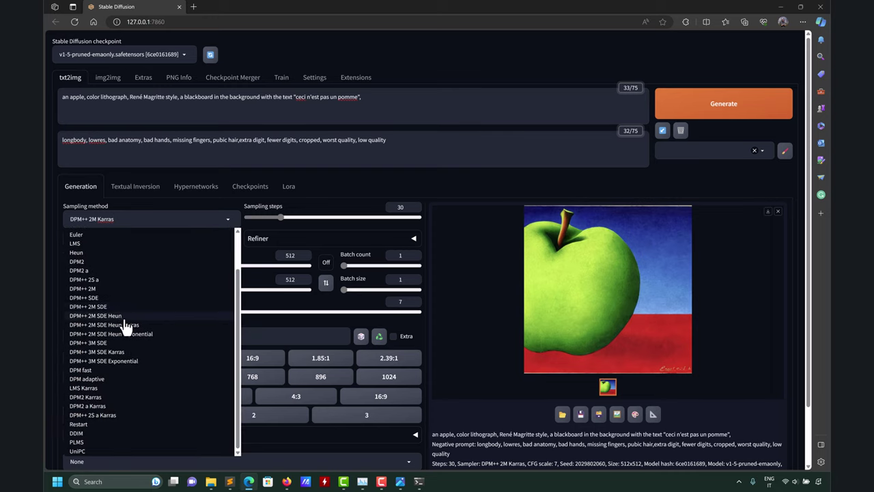
left_click(111, 388)
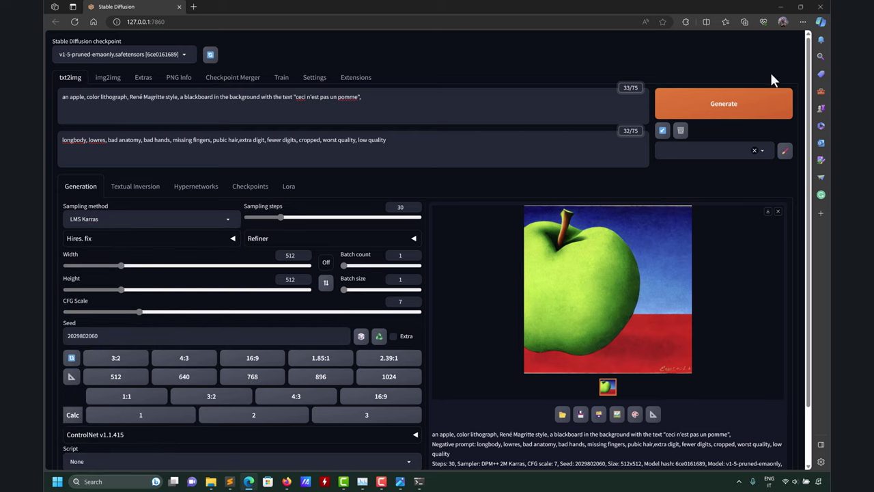
left_click(729, 104)
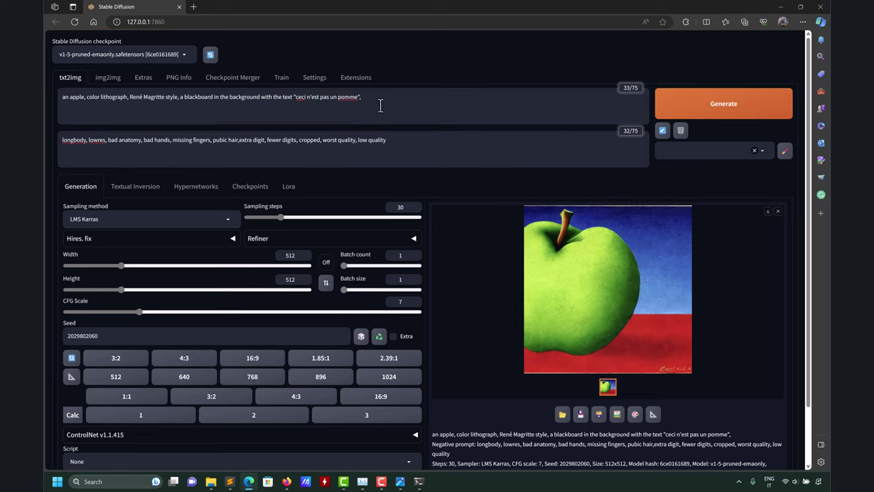
Review the negative prompt and the available checkpoints, and switch to Firefox to browse Civitai's models listing
left_click_drag(410, 141, 49, 143)
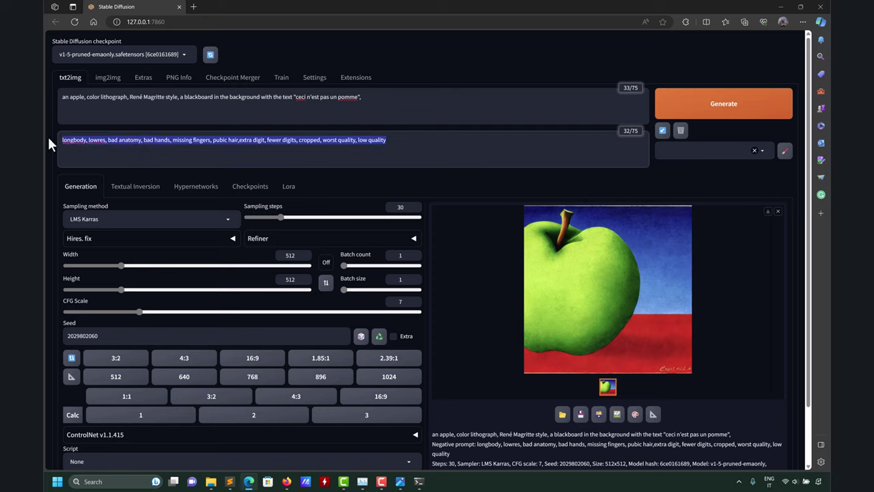
left_click(184, 52)
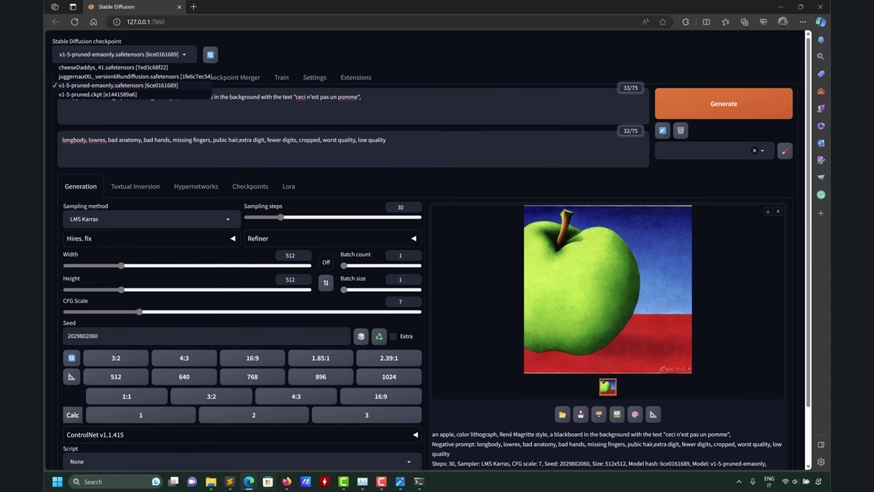
left_click(286, 482)
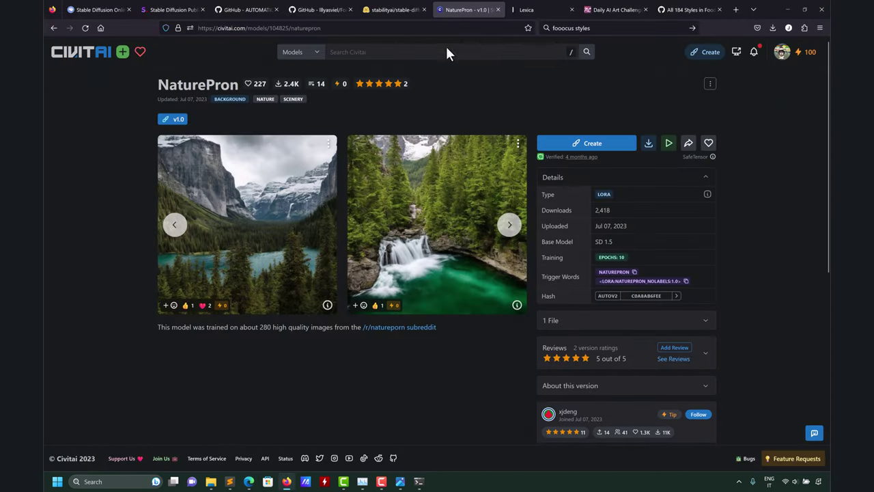
left_click(116, 62)
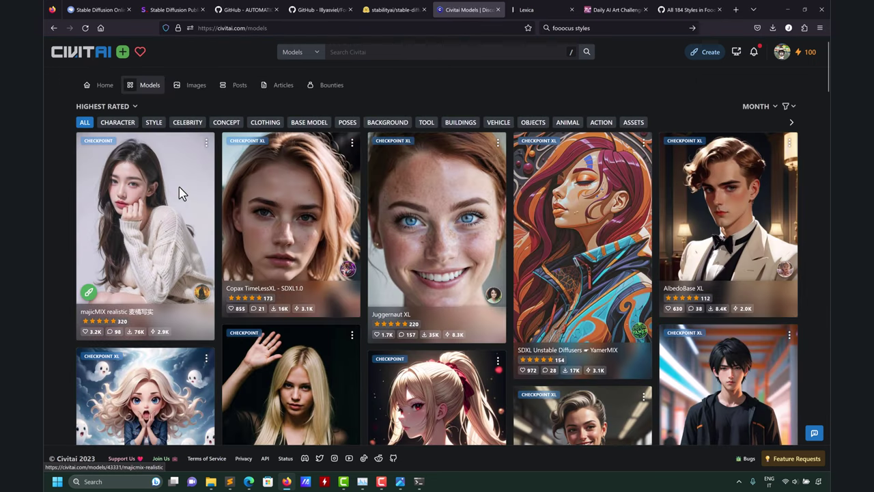